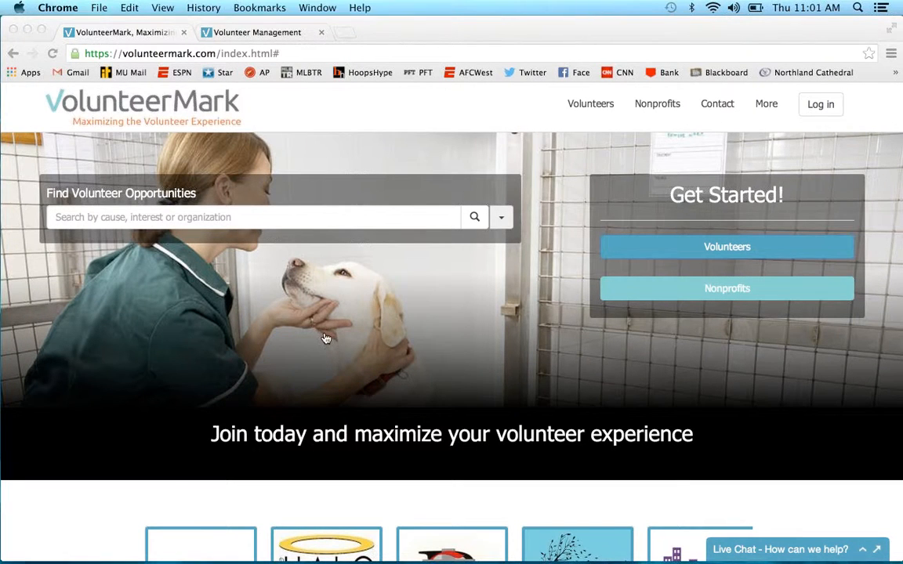
# Step: Browse the featured organization logos on the home page and open the Mother's Refuge page
pyautogui.click(358, 332)
pyautogui.scroll(-2, 384, 330)
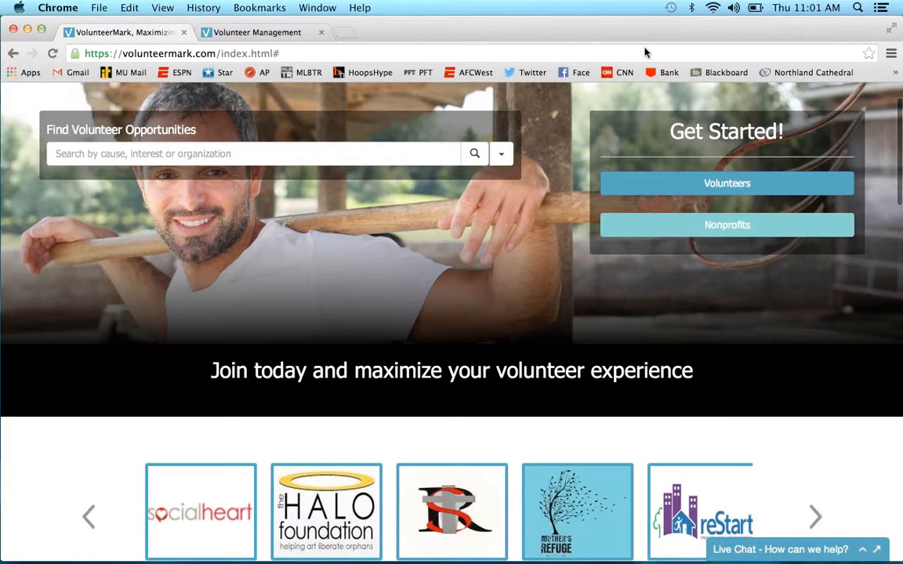
pyautogui.click(680, 454)
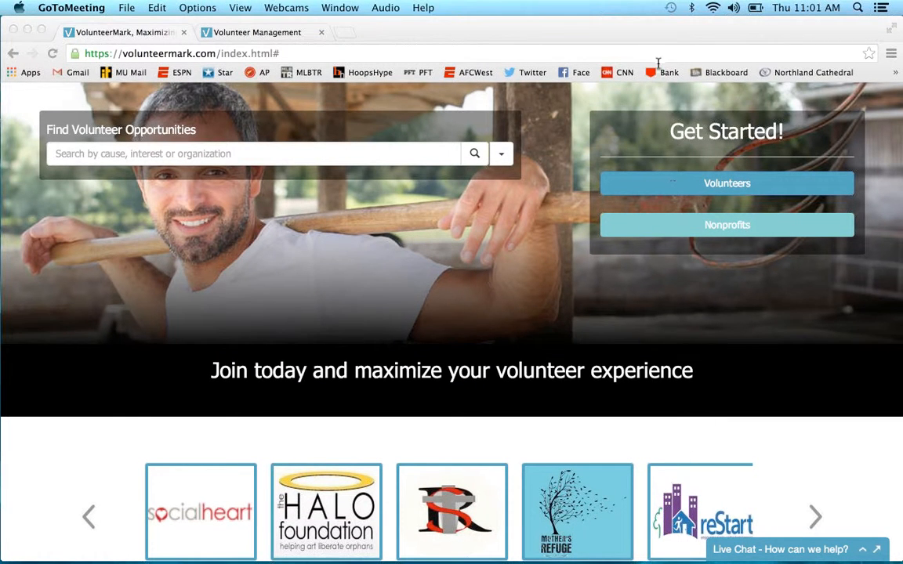
pyautogui.scroll(-3, 768, 361)
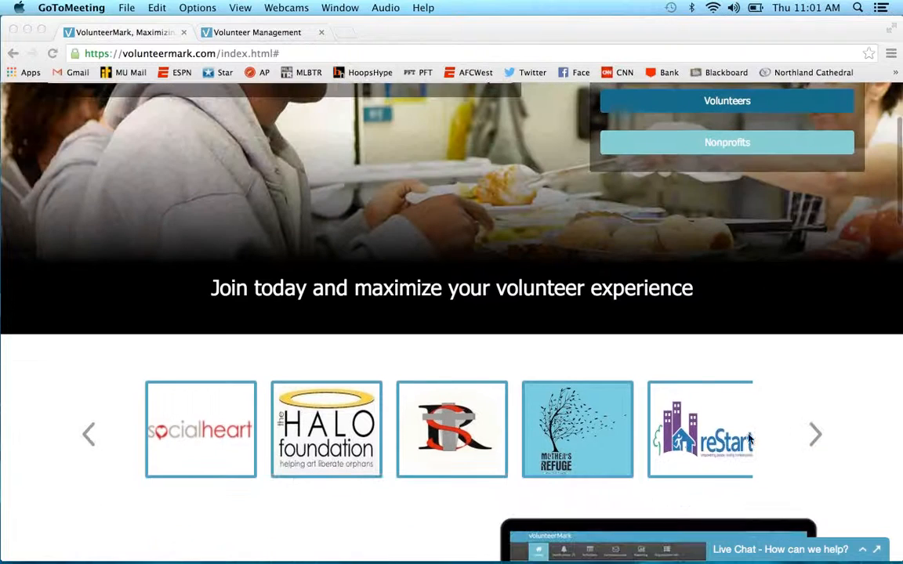
pyautogui.click(814, 433)
pyautogui.click(817, 440)
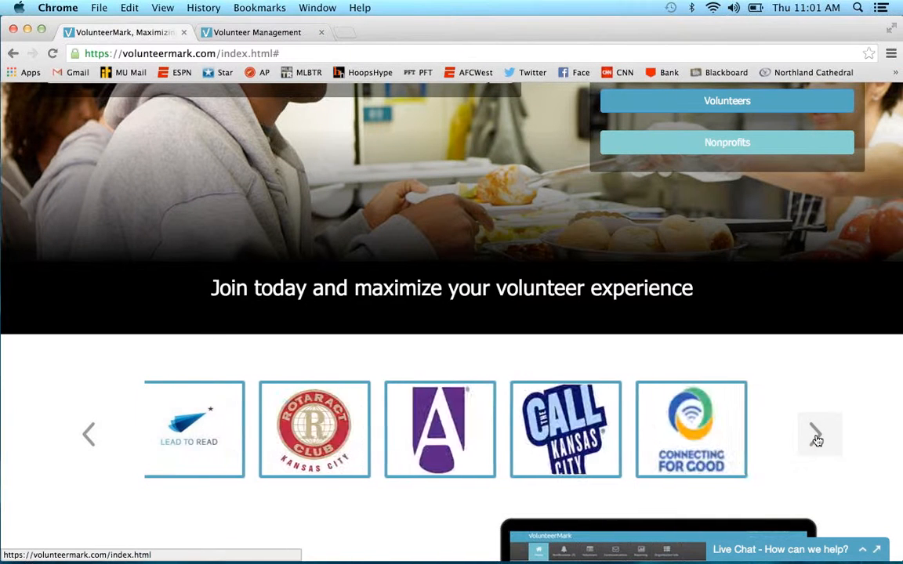
pyautogui.click(817, 440)
pyautogui.click(817, 440)
pyautogui.click(817, 440)
pyautogui.click(817, 440)
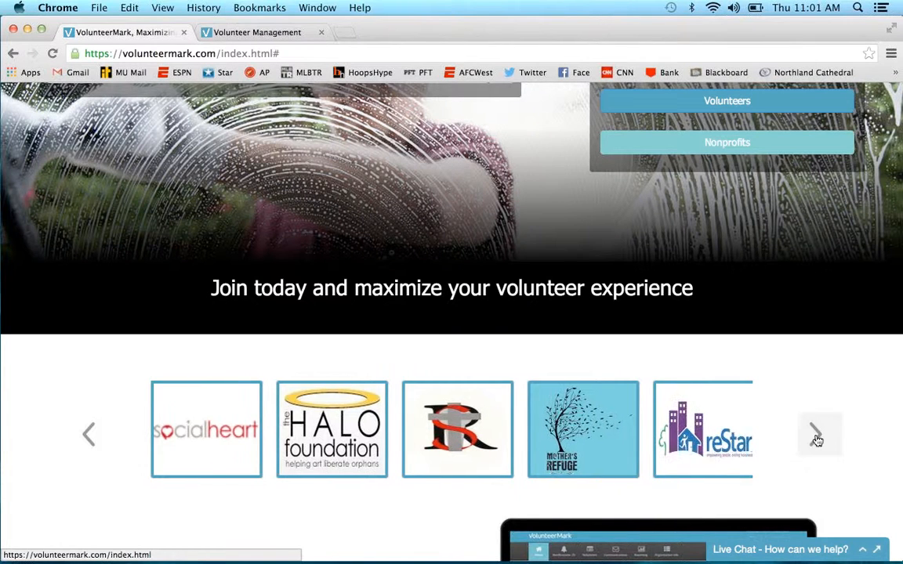
pyautogui.click(615, 439)
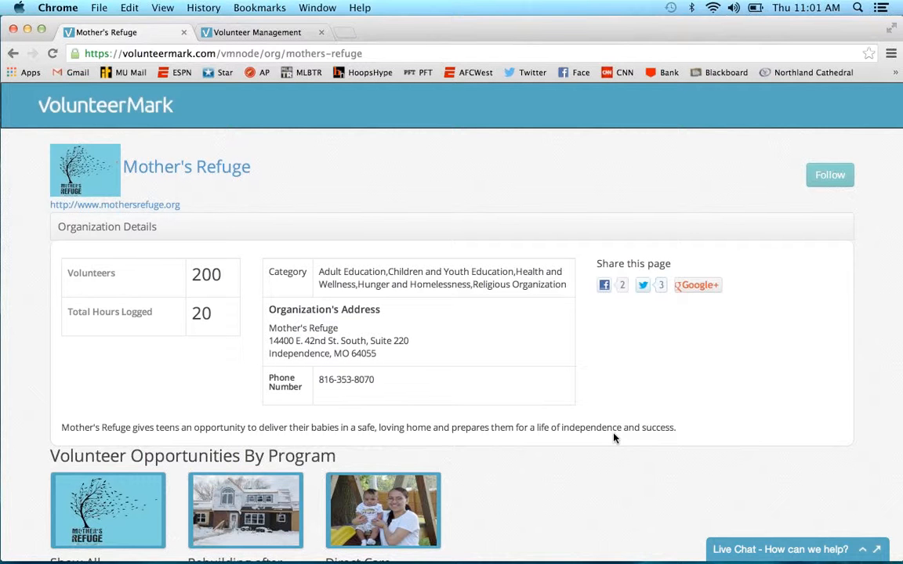
# Step: Look through the Mother's Refuge volunteer opportunities and filter them to the Rebuilding after Fire program
pyautogui.scroll(-5, 615, 438)
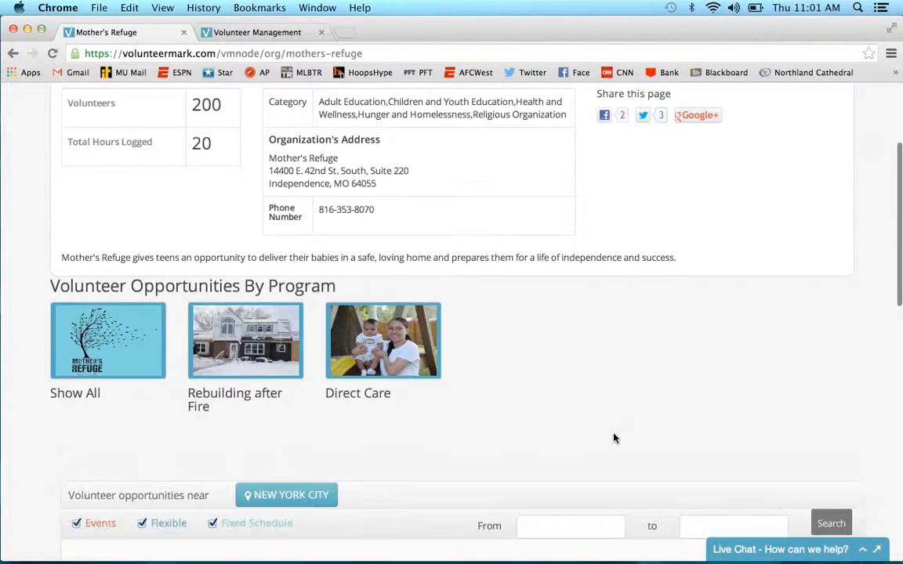
pyautogui.scroll(-6, 615, 438)
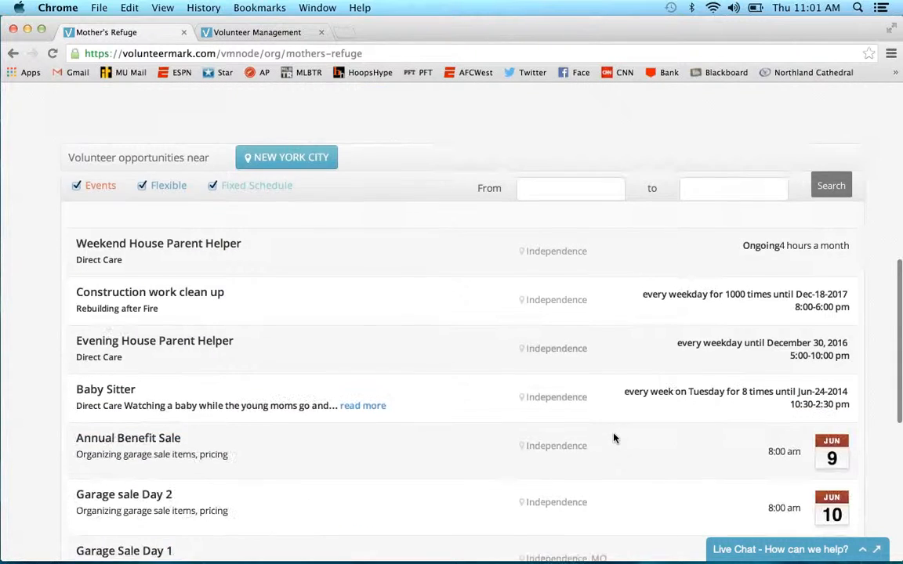
pyautogui.scroll(-4, 614, 438)
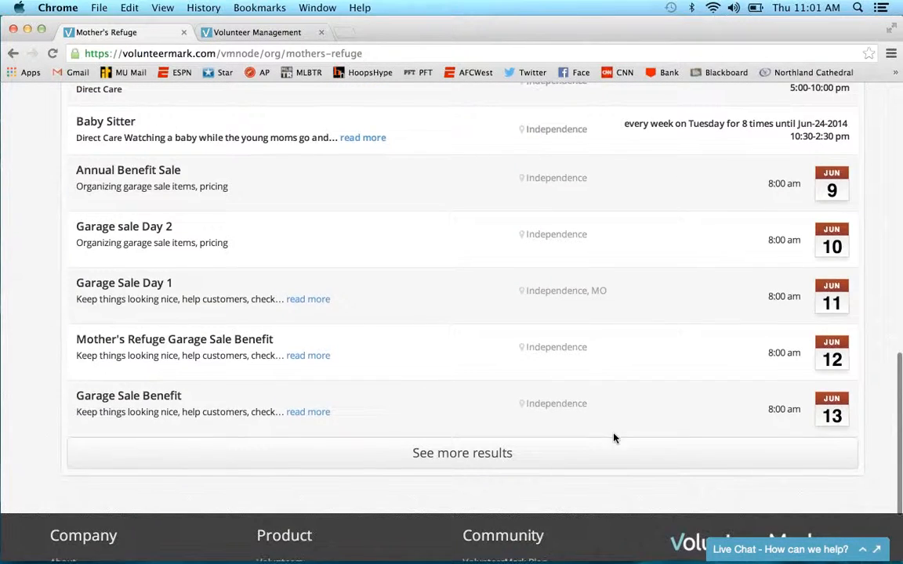
pyautogui.scroll(7, 614, 438)
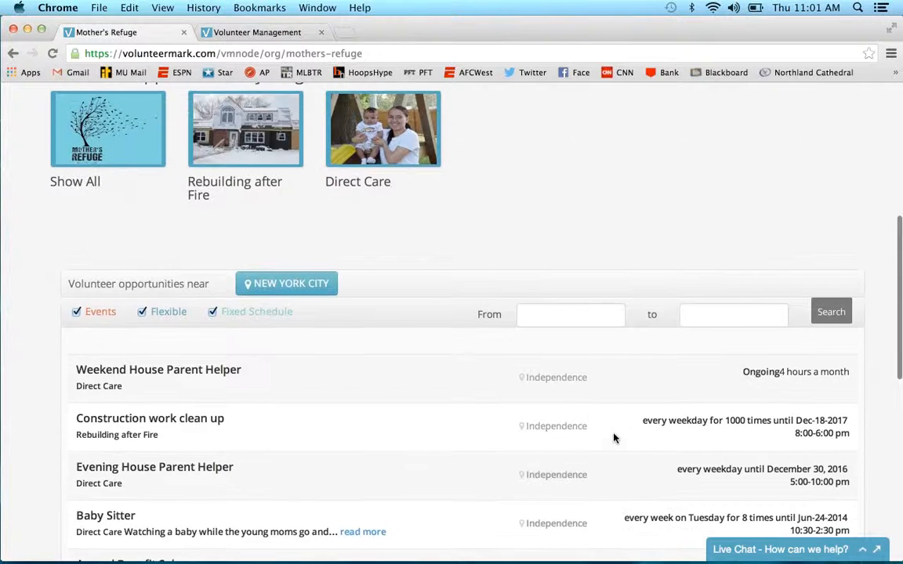
pyautogui.scroll(2, 614, 438)
pyautogui.click(259, 178)
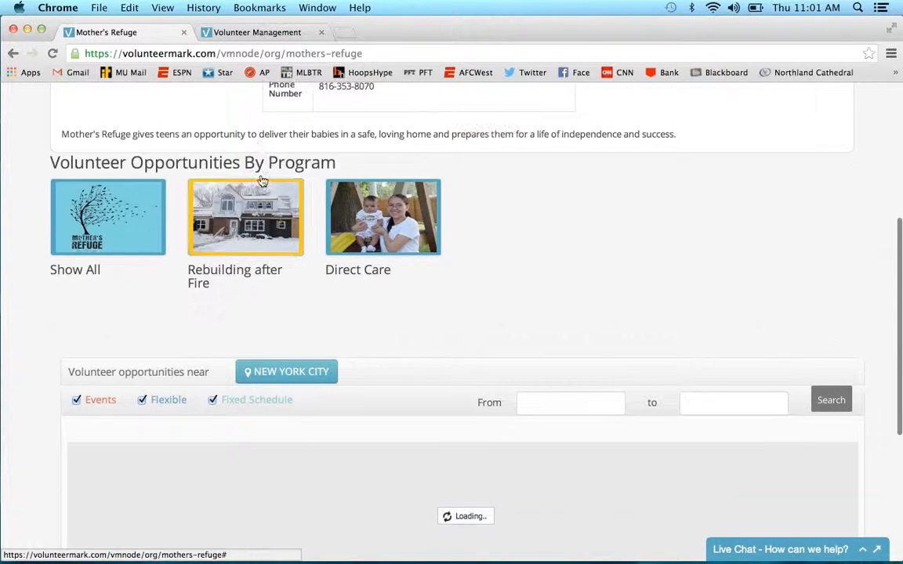
pyautogui.scroll(-3, 262, 180)
pyautogui.scroll(-2, 262, 181)
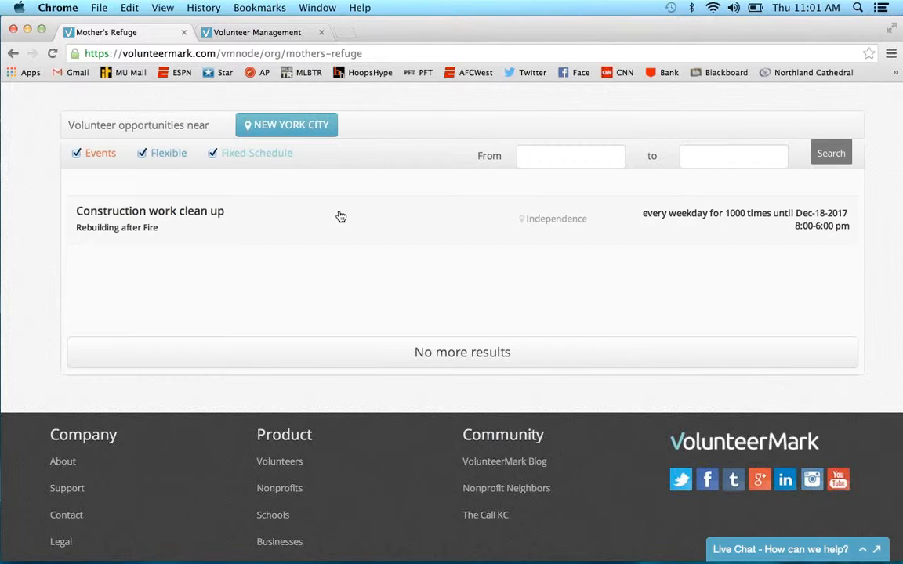
# Step: Open the Construction work clean up opportunity and review its program information and details
pyautogui.click(351, 227)
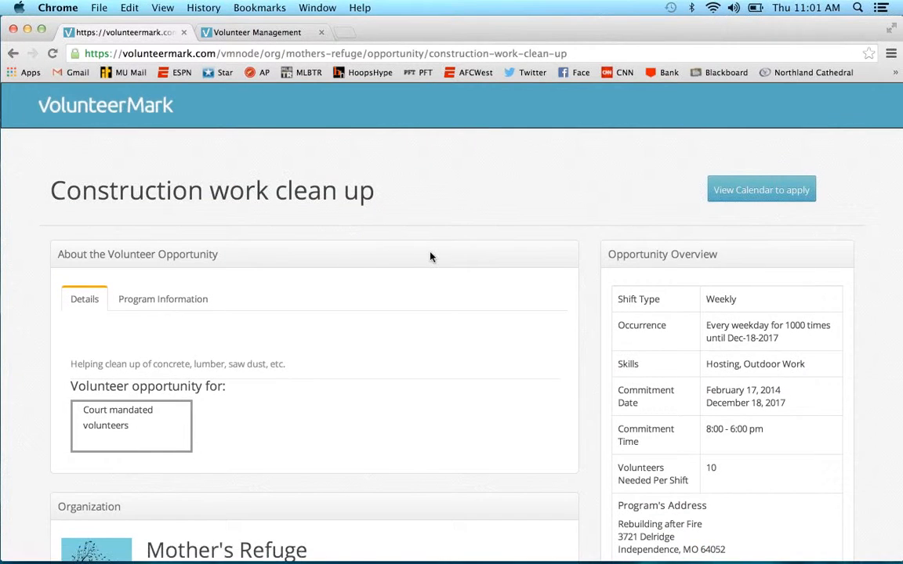
pyautogui.scroll(-3, 429, 256)
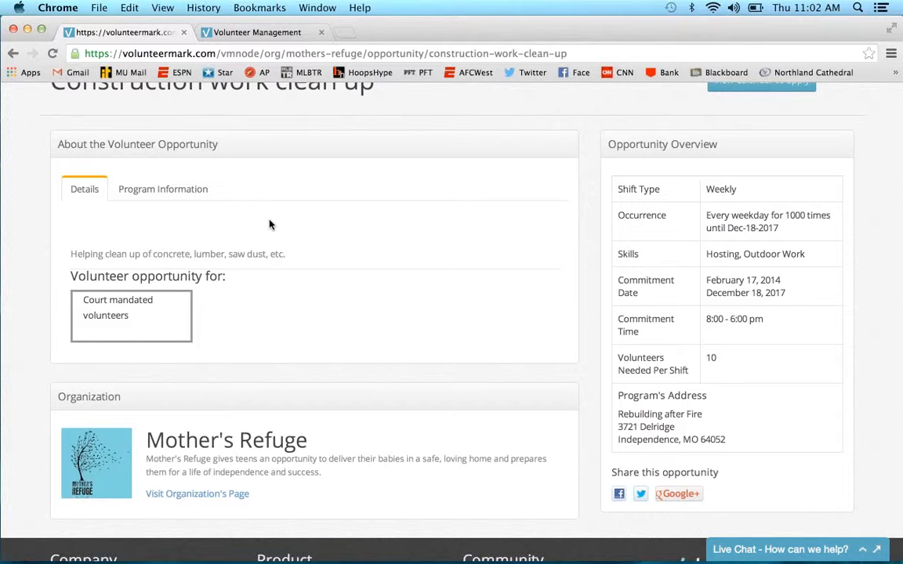
pyautogui.click(145, 196)
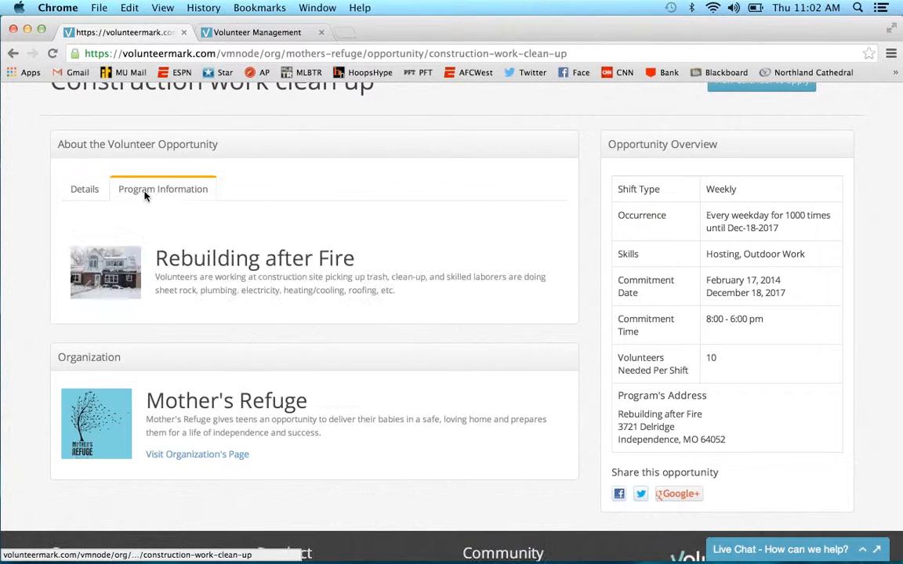
pyautogui.click(73, 187)
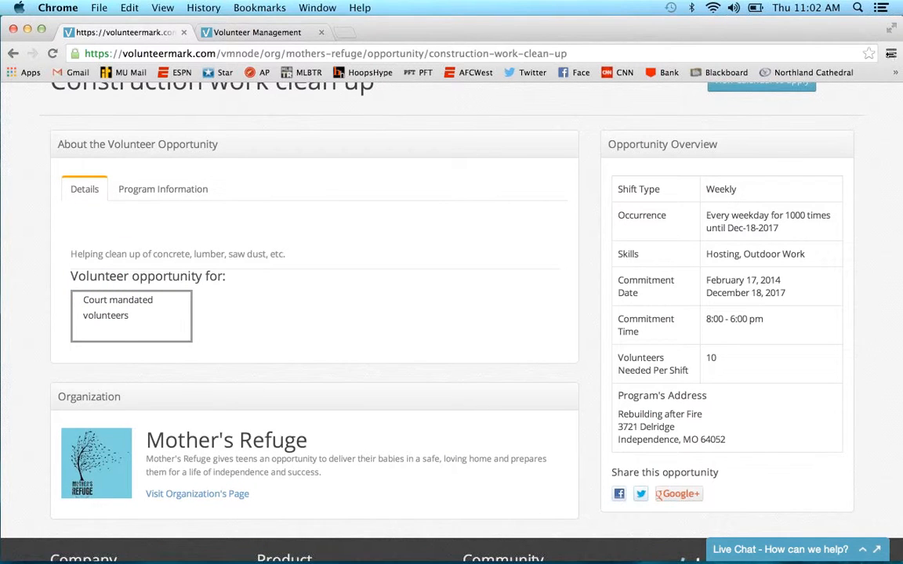
pyautogui.click(888, 48)
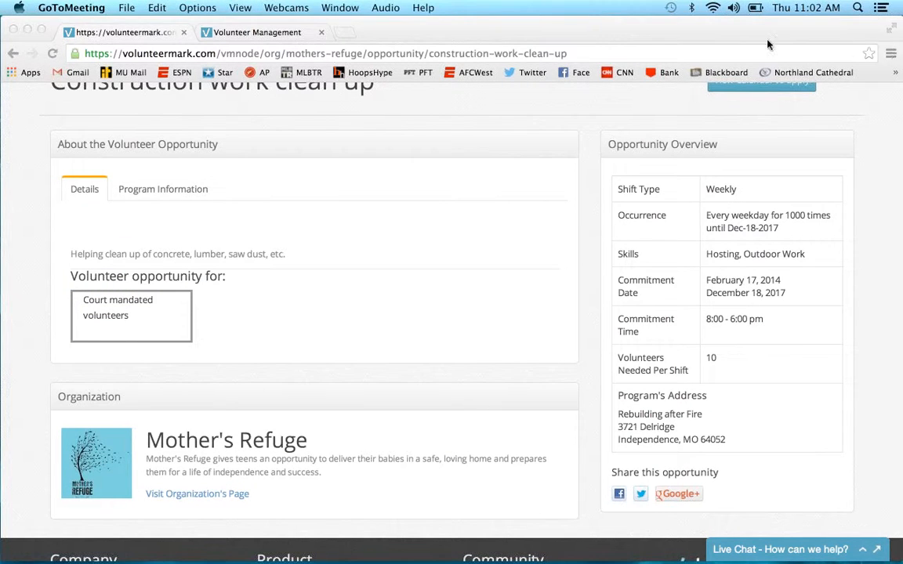
# Step: Display the shift calendar for Construction work clean up and start an individual sign-up for May 29
pyautogui.scroll(3, 515, 185)
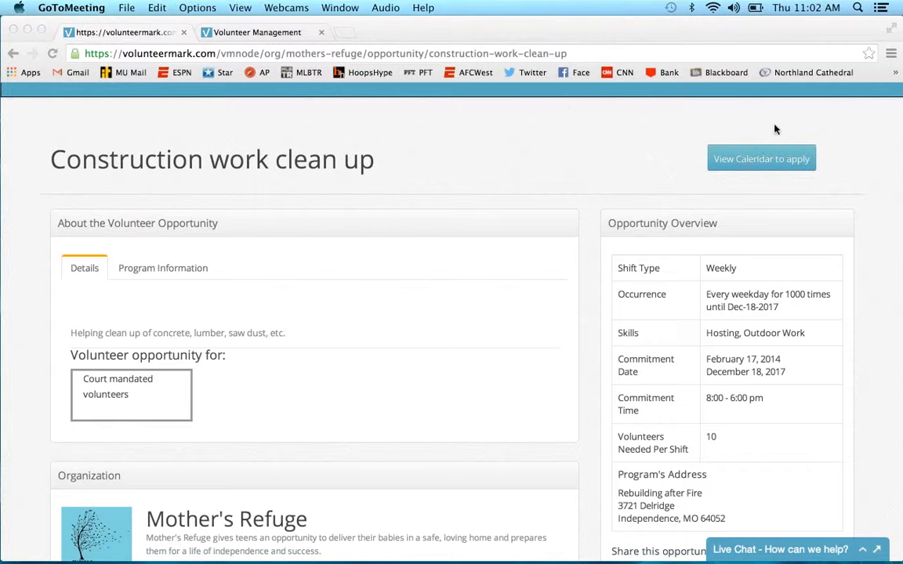
pyautogui.click(781, 157)
pyautogui.click(771, 160)
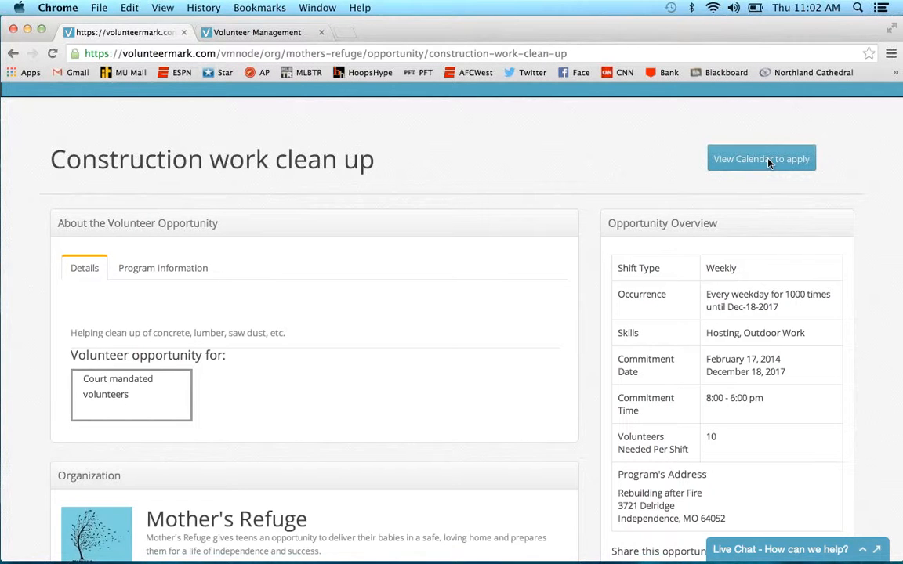
pyautogui.scroll(-5, 768, 163)
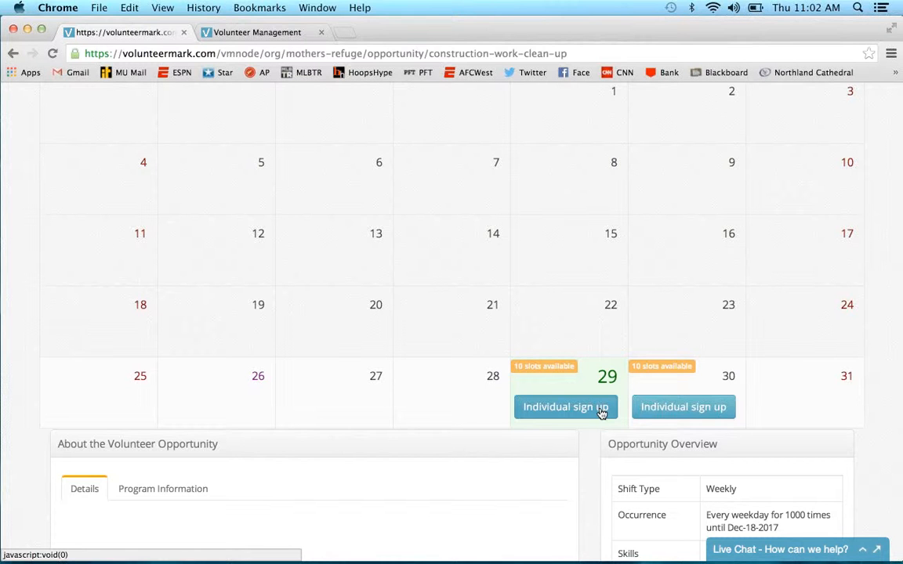
pyautogui.click(600, 409)
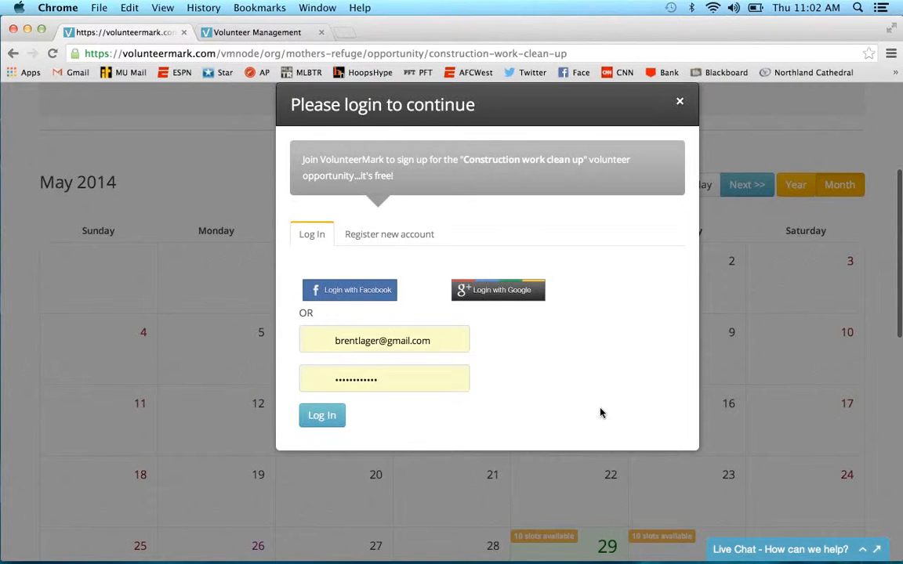
# Step: Dismiss the login dialog without logging in and return to the VolunteerMark home page
pyautogui.scroll(2, 601, 414)
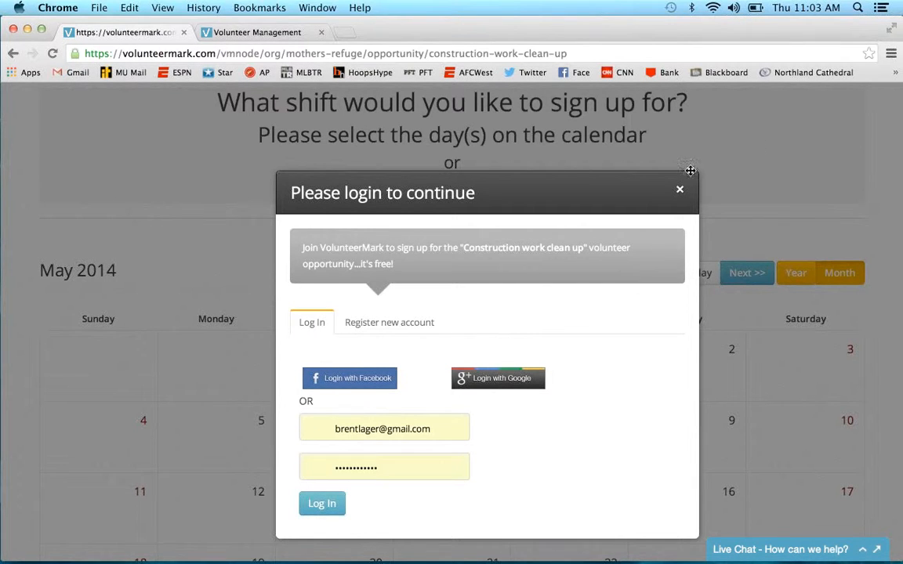
pyautogui.click(680, 192)
pyautogui.click(680, 191)
pyautogui.scroll(1, 679, 194)
pyautogui.scroll(3, 678, 193)
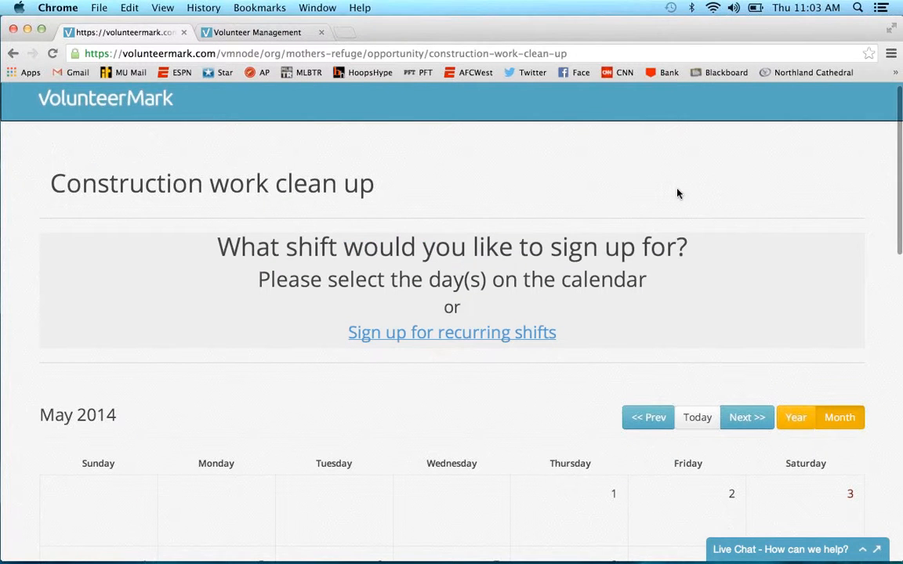
pyautogui.click(14, 55)
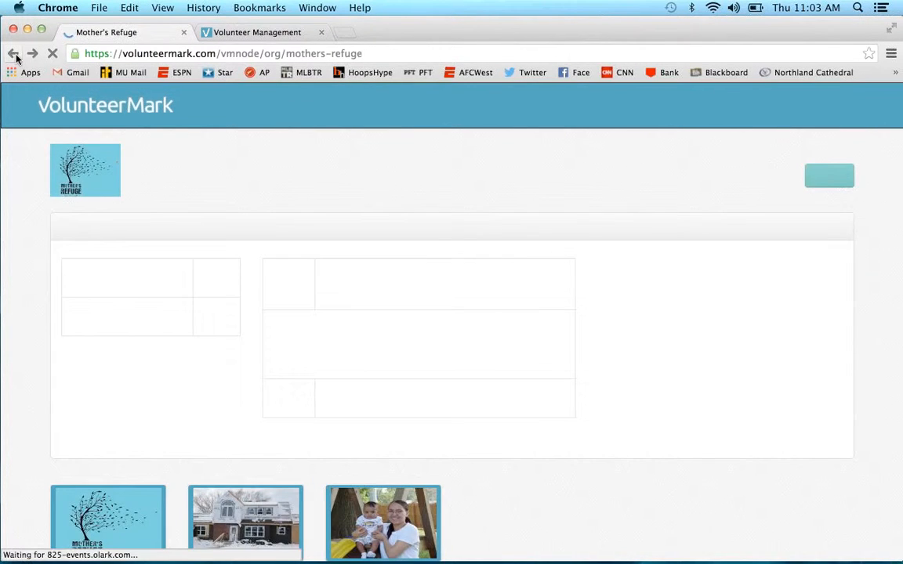
pyautogui.click(14, 55)
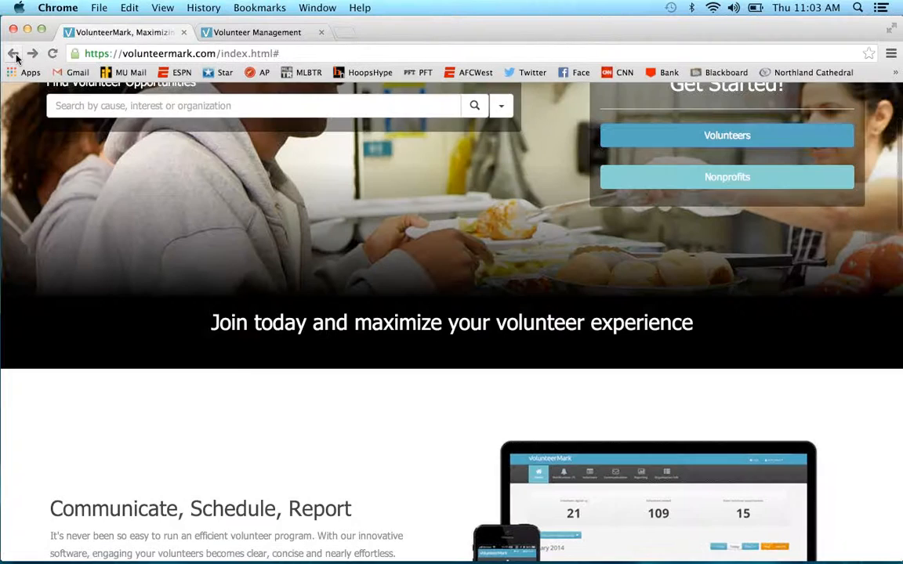
pyautogui.scroll(2, 314, 206)
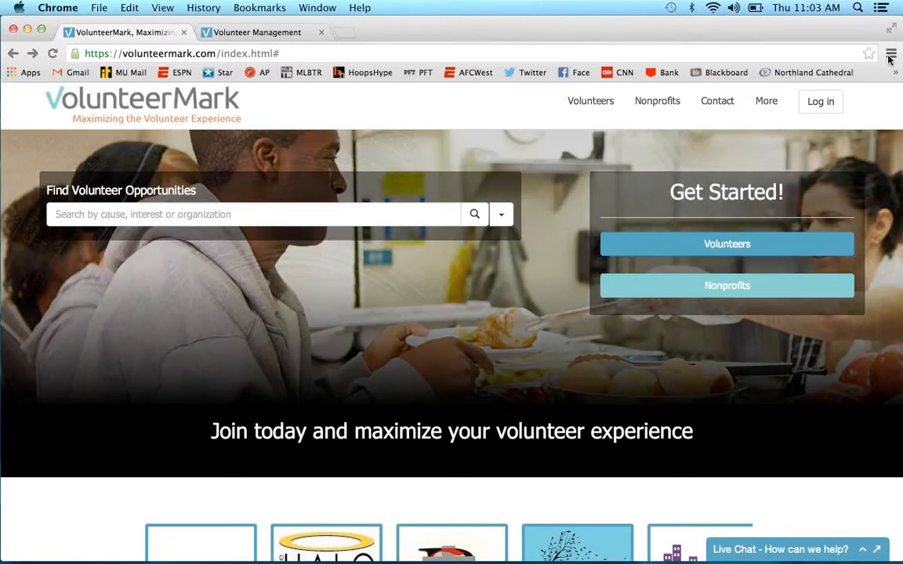
pyautogui.click(890, 59)
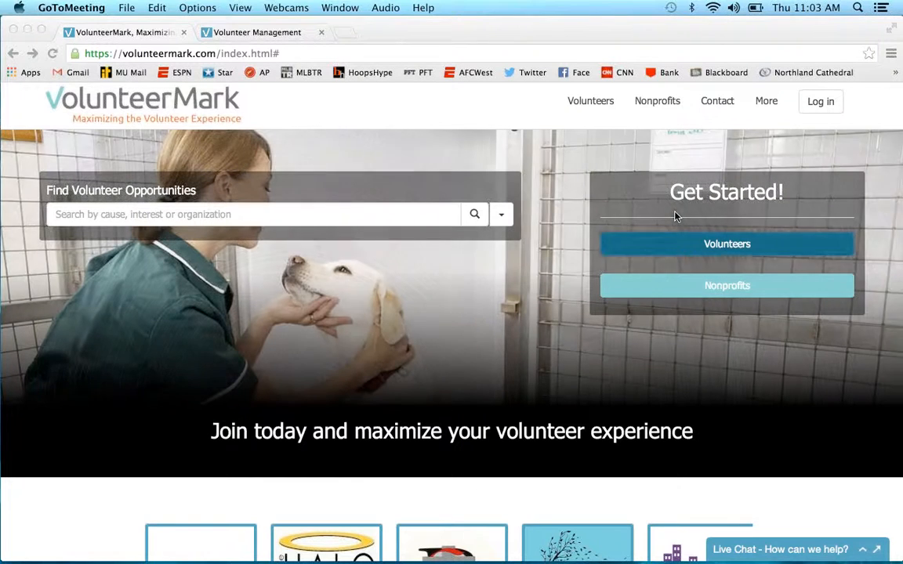
# Step: Expand the advanced search options and search volunteer opportunities for "cooking"
pyautogui.click(363, 214)
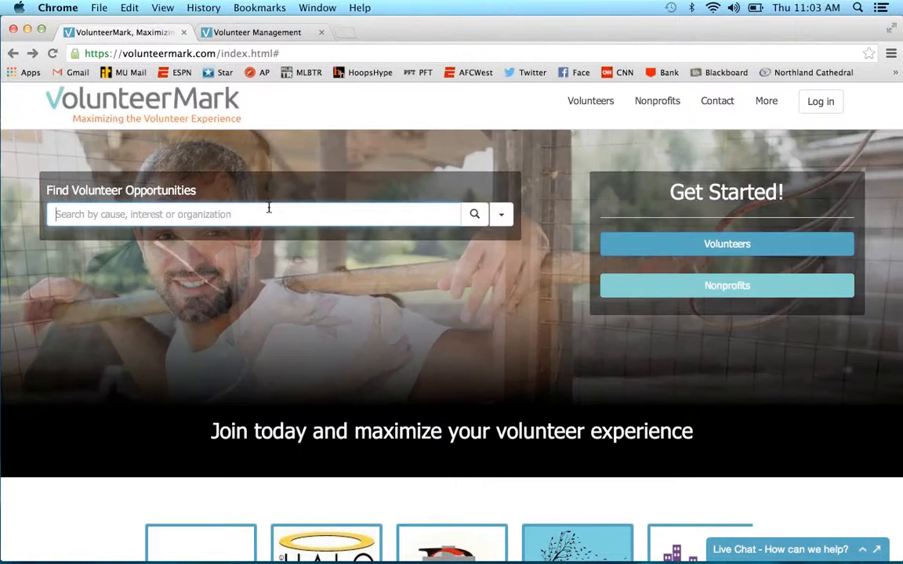
pyautogui.click(501, 215)
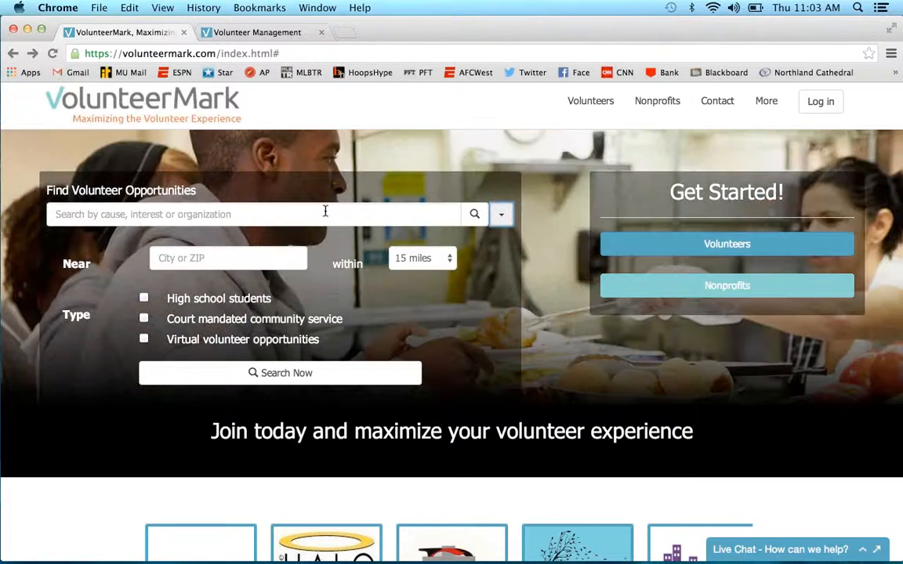
pyautogui.click(325, 211)
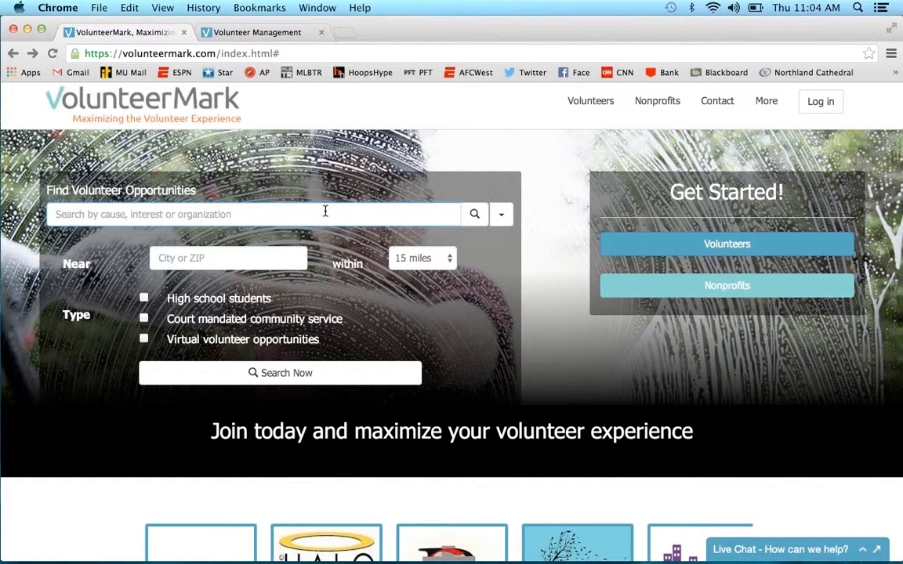
pyautogui.write('cooking')
pyautogui.press('Return')
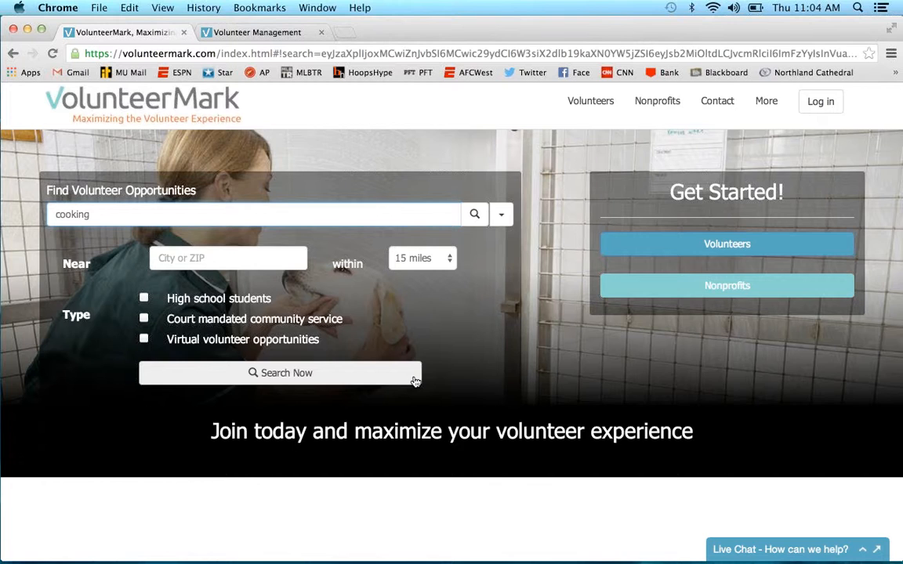
pyautogui.click(416, 382)
pyautogui.scroll(-2, 415, 382)
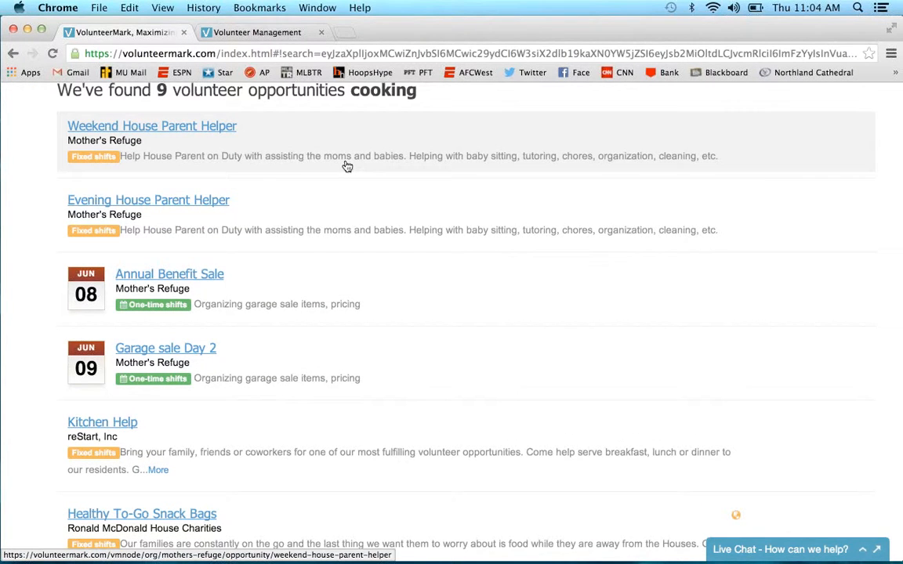
# Step: Open the Weekend House Parent Helper opportunity from the search results and review its details
pyautogui.click(347, 166)
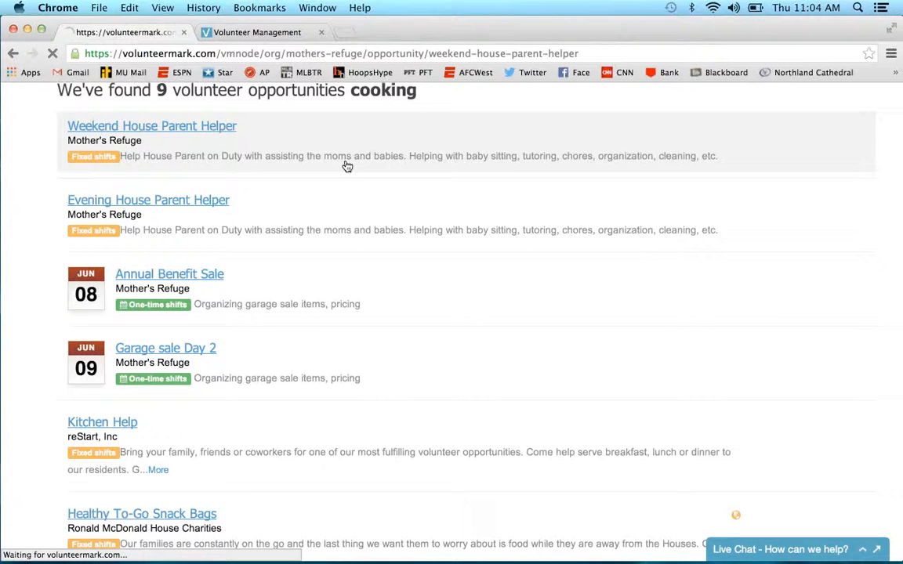
pyautogui.scroll(-2, 373, 227)
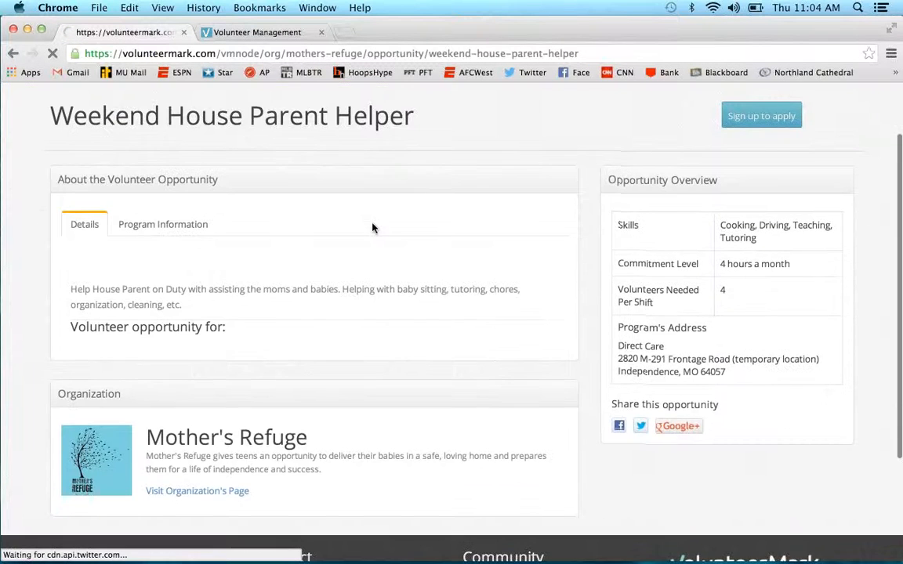
pyautogui.scroll(2, 372, 228)
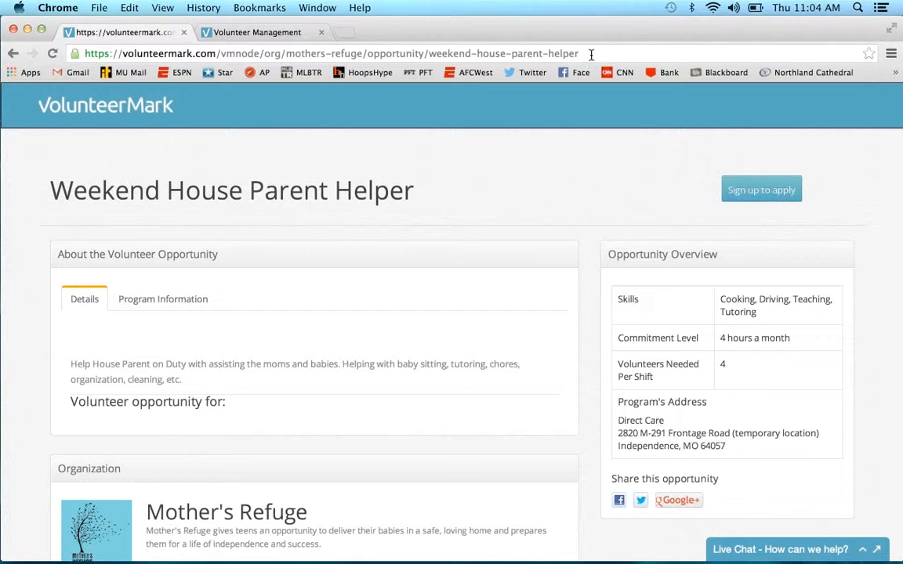
# Step: Switch to the organization's management dashboard and examine the May 2014 event calendar and the flexible schedule positions
pyautogui.click(290, 36)
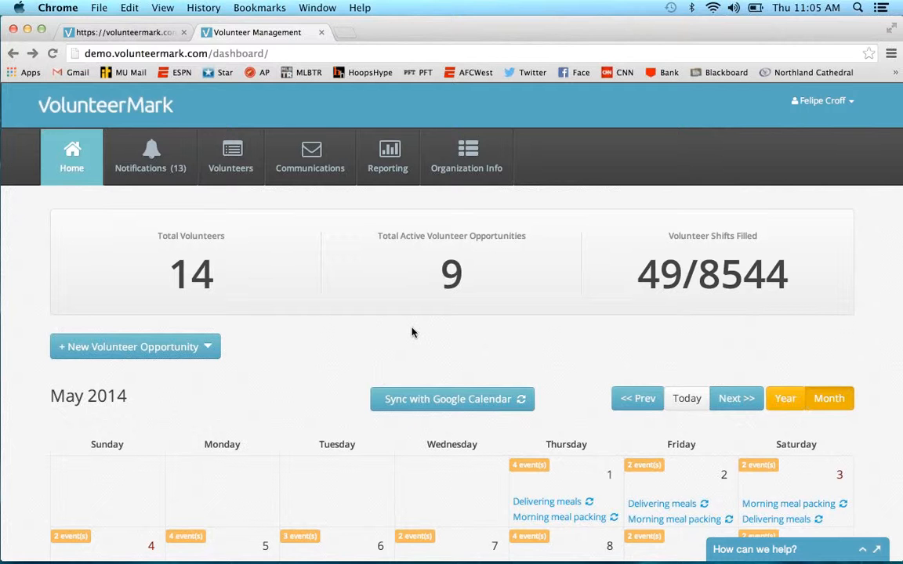
pyautogui.scroll(-5, 412, 333)
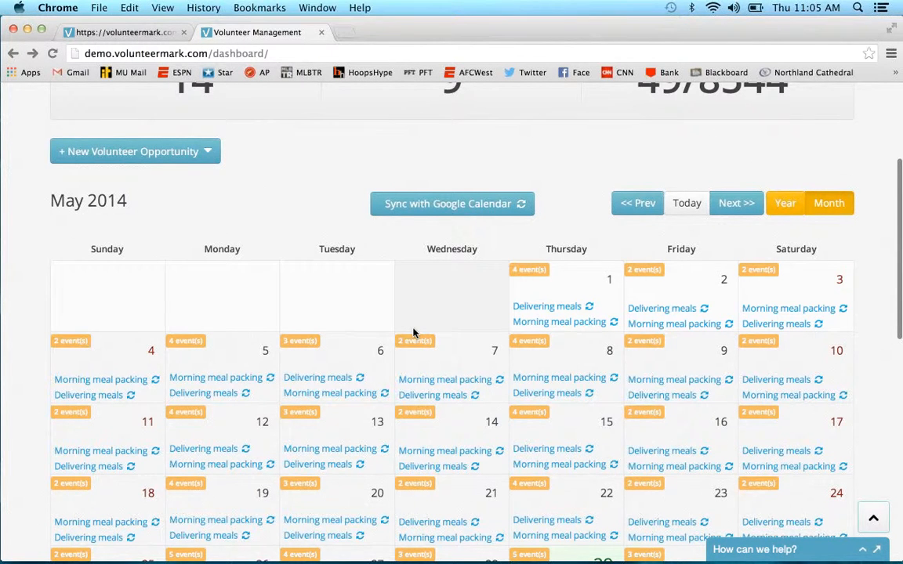
pyautogui.scroll(-4, 414, 332)
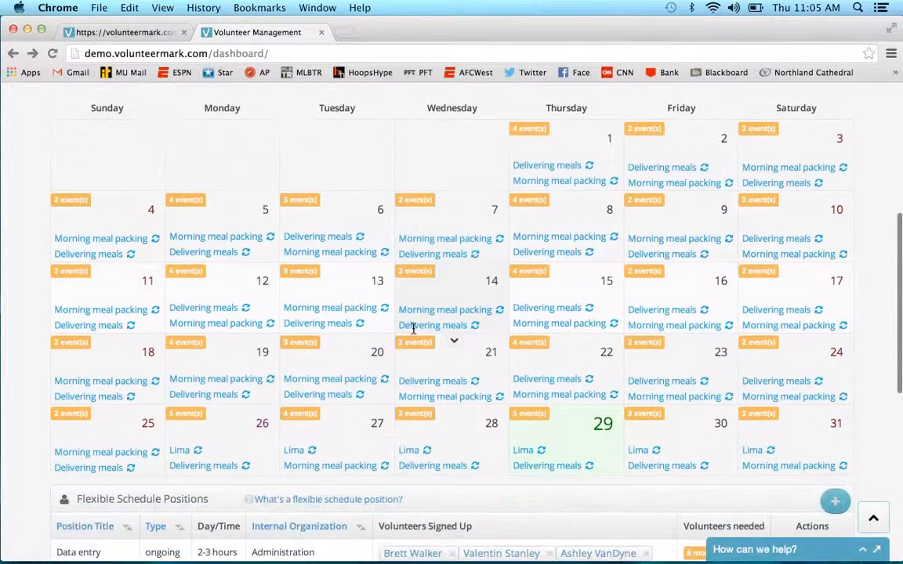
pyautogui.scroll(-2, 414, 329)
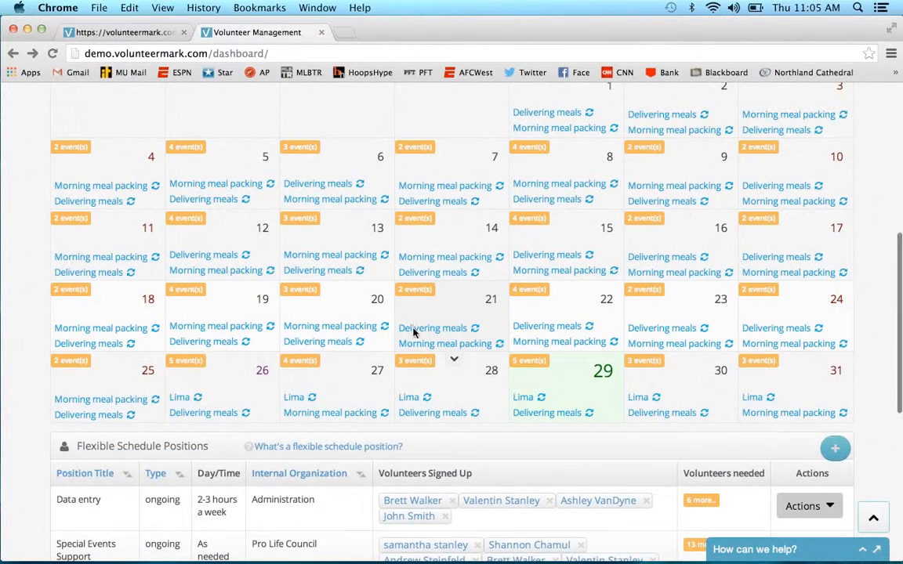
pyautogui.scroll(-4, 414, 333)
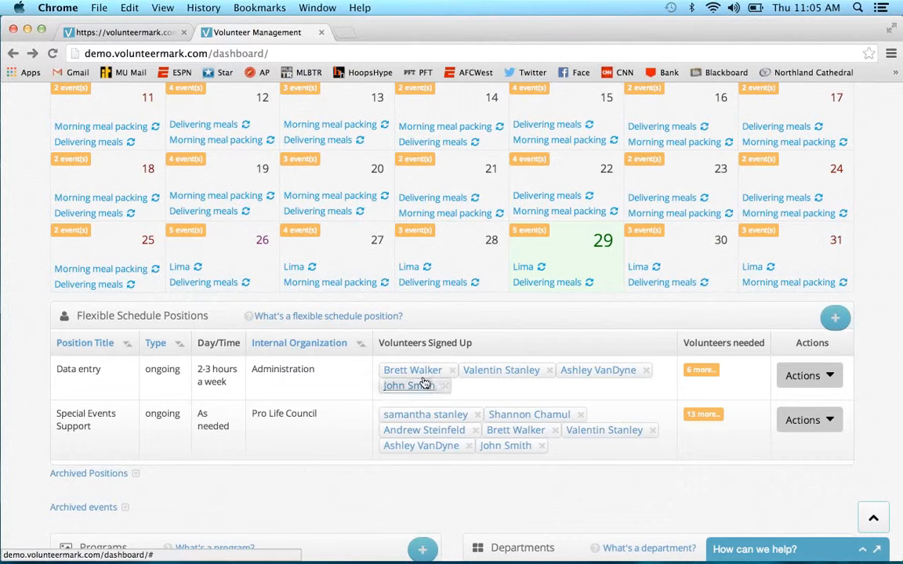
pyautogui.scroll(1, 294, 390)
pyautogui.scroll(12, 293, 390)
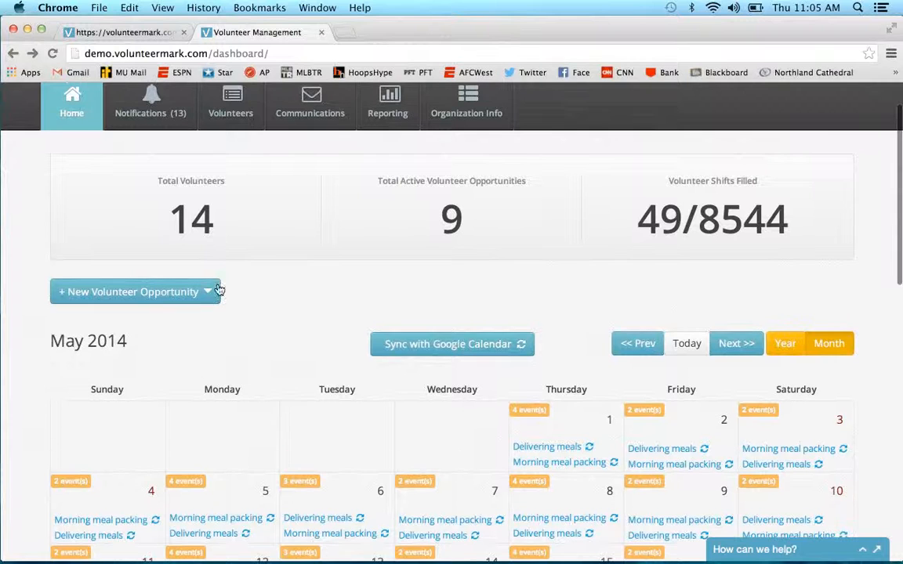
# Step: Start a new flexible schedule position and review its name, number of volunteers and description fields
pyautogui.click(203, 292)
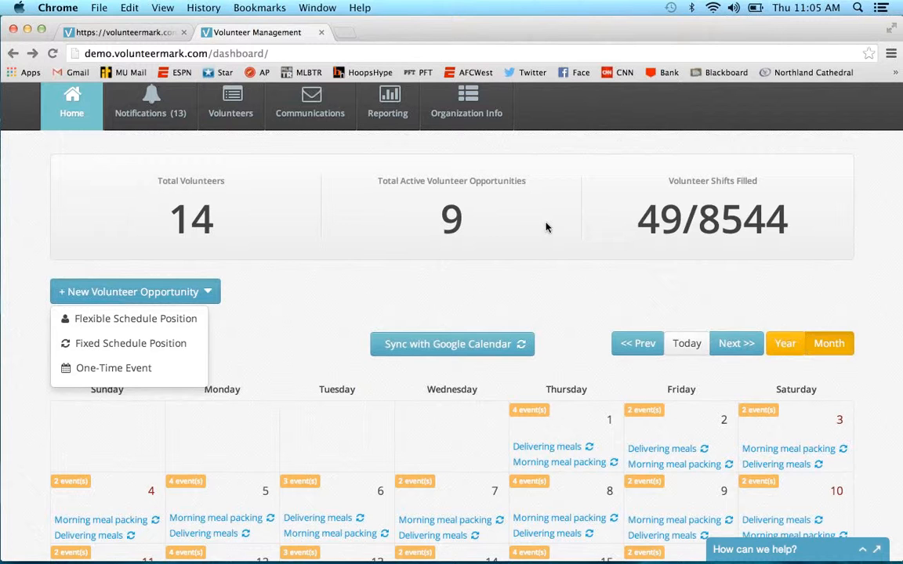
pyautogui.click(890, 55)
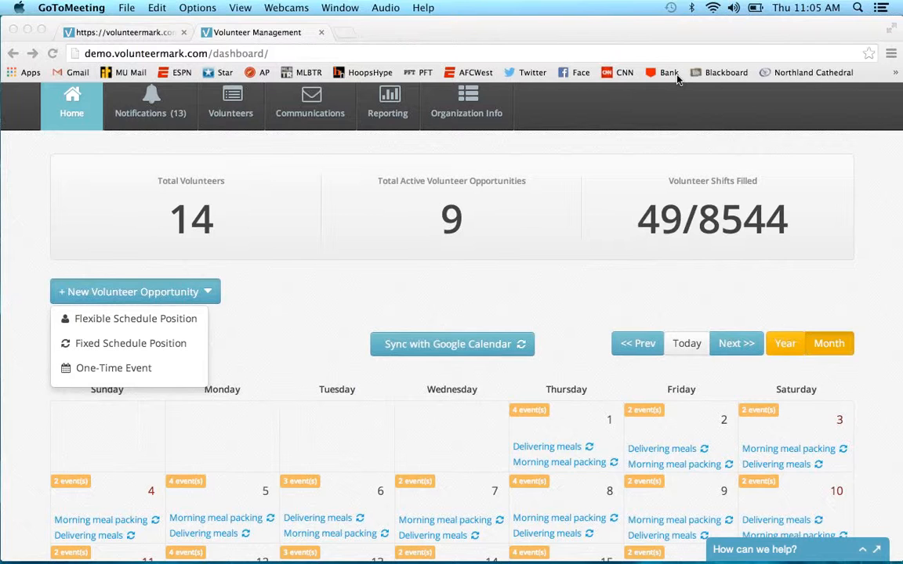
pyautogui.click(155, 325)
pyautogui.click(156, 322)
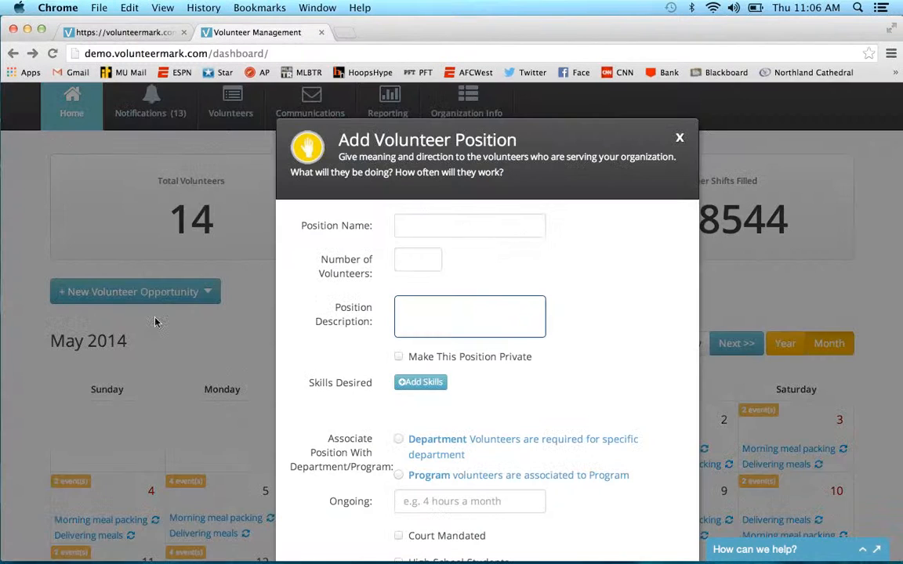
pyautogui.scroll(-3, 406, 293)
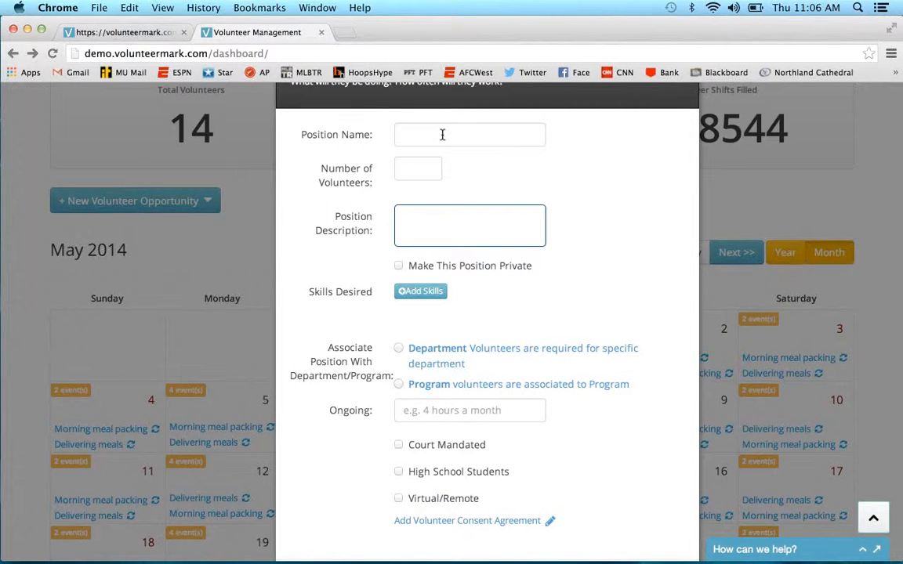
pyautogui.click(442, 134)
pyautogui.click(428, 169)
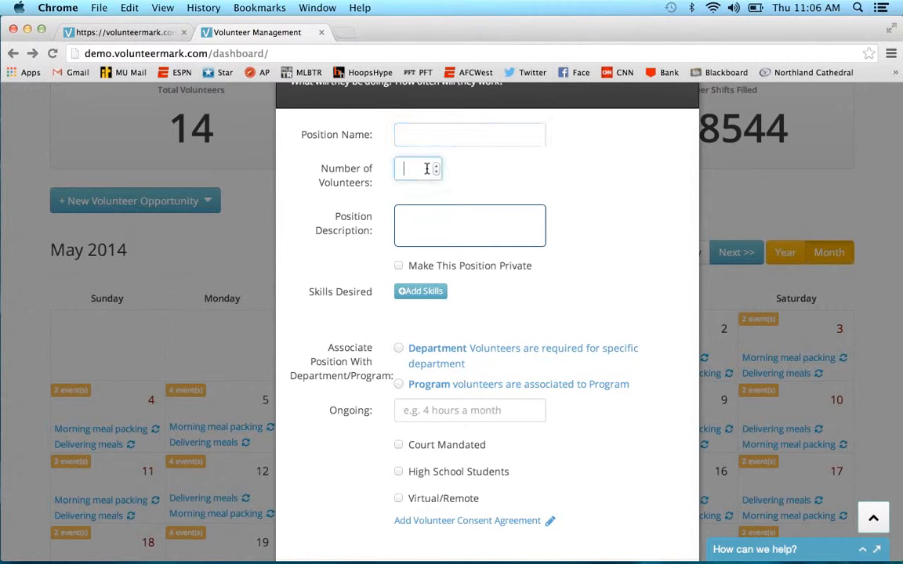
pyautogui.click(454, 230)
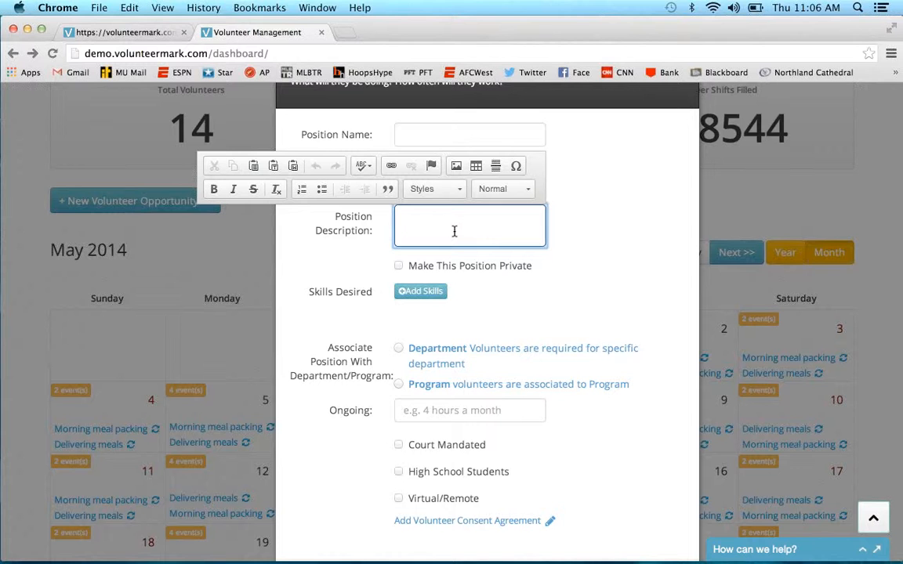
# Step: View the skills that can be assigned to the position without selecting any, and inspect the Ongoing commitment field
pyautogui.click(421, 293)
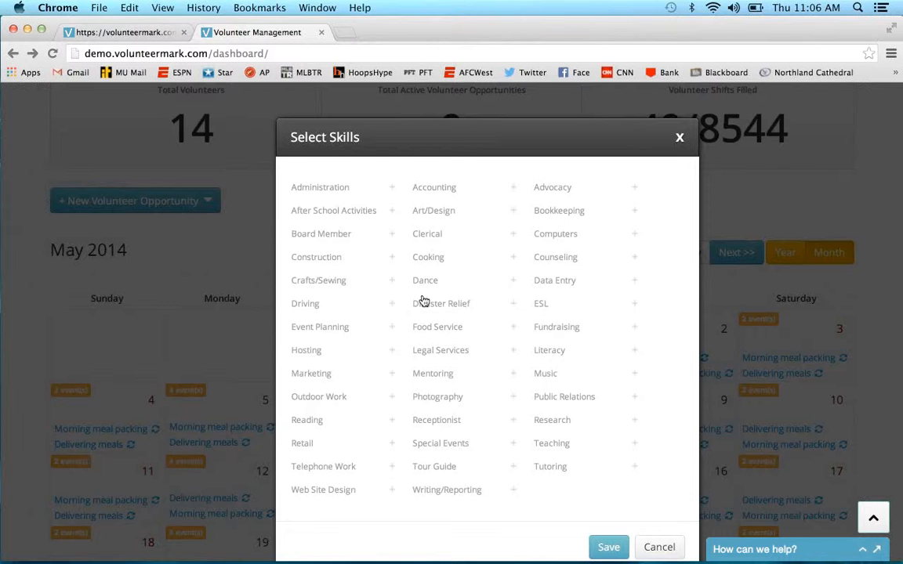
pyautogui.click(657, 547)
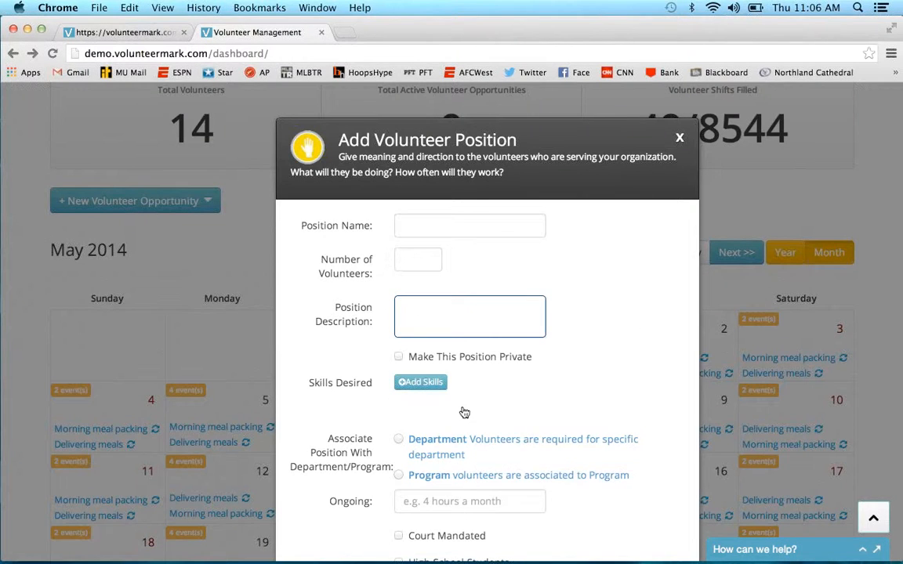
pyautogui.scroll(-3, 464, 413)
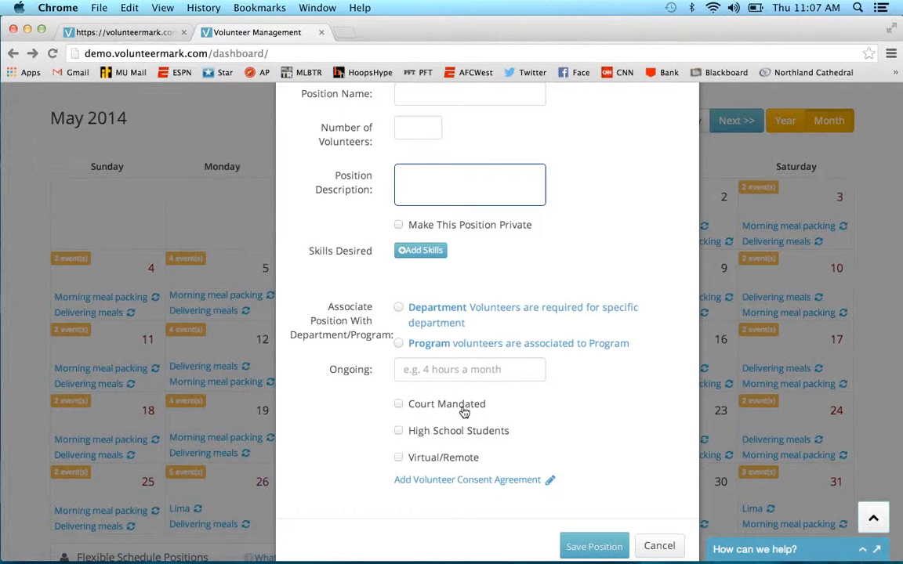
pyautogui.click(460, 369)
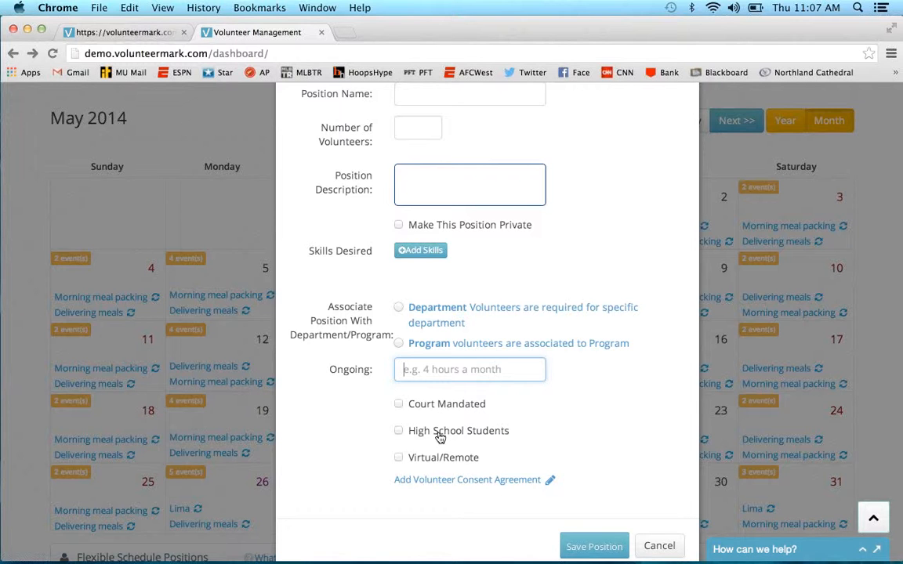
# Step: Add the volunteer consent agreement "Must be 21 years of age." to the position and cancel the form without saving
pyautogui.click(481, 481)
pyautogui.click(492, 214)
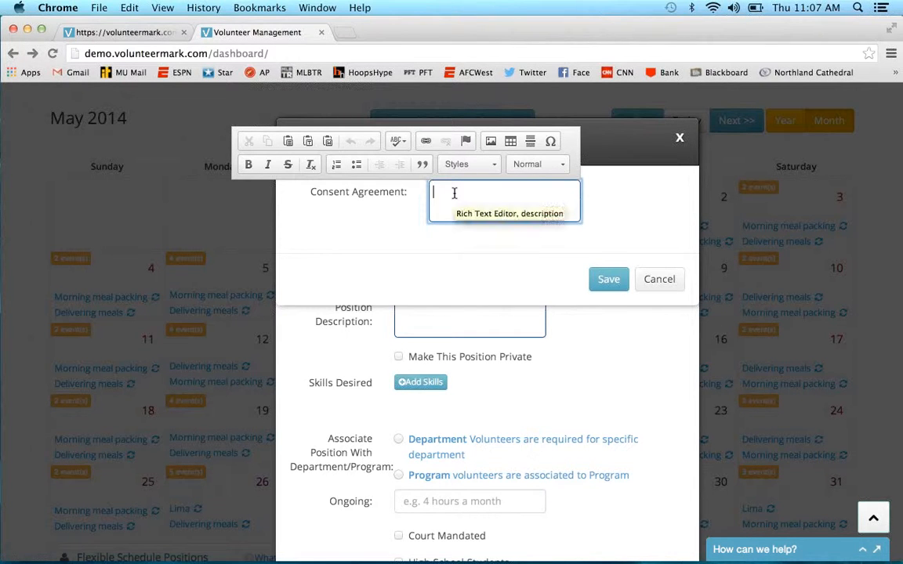
pyautogui.write('Must')
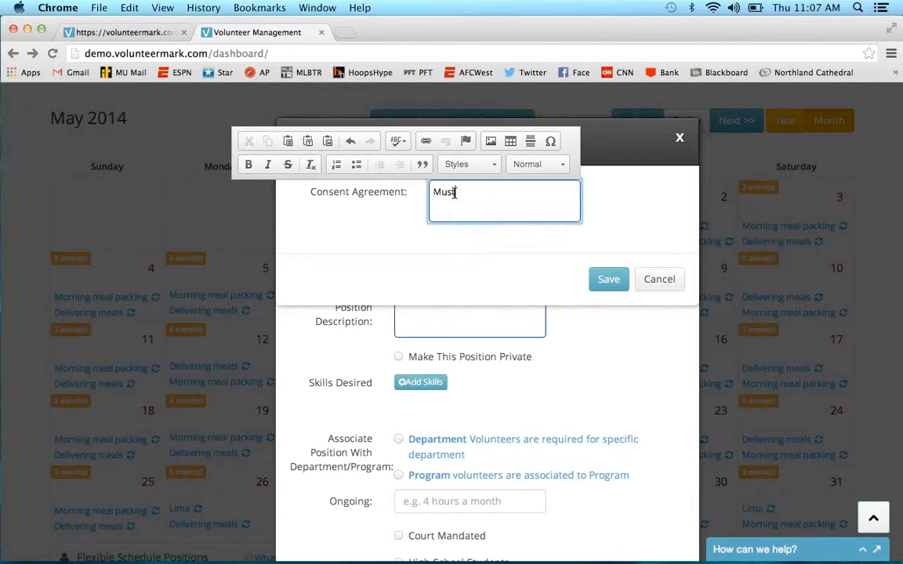
pyautogui.write(' be 21 years of age.')
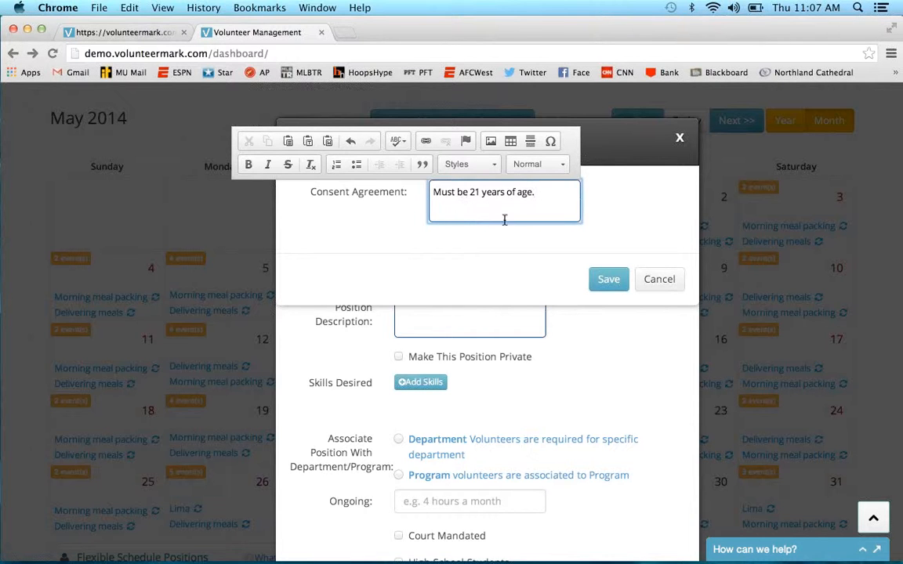
pyautogui.click(600, 282)
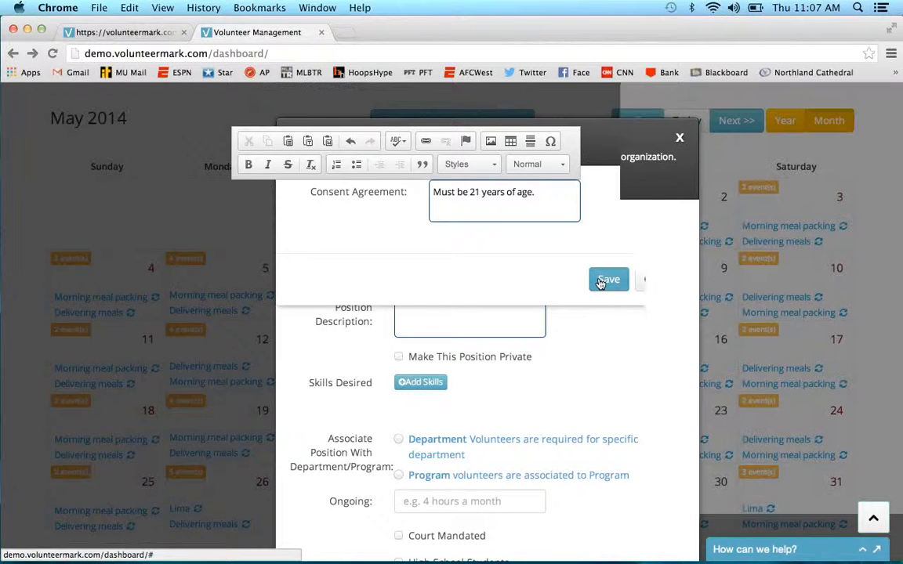
pyautogui.scroll(-5, 572, 336)
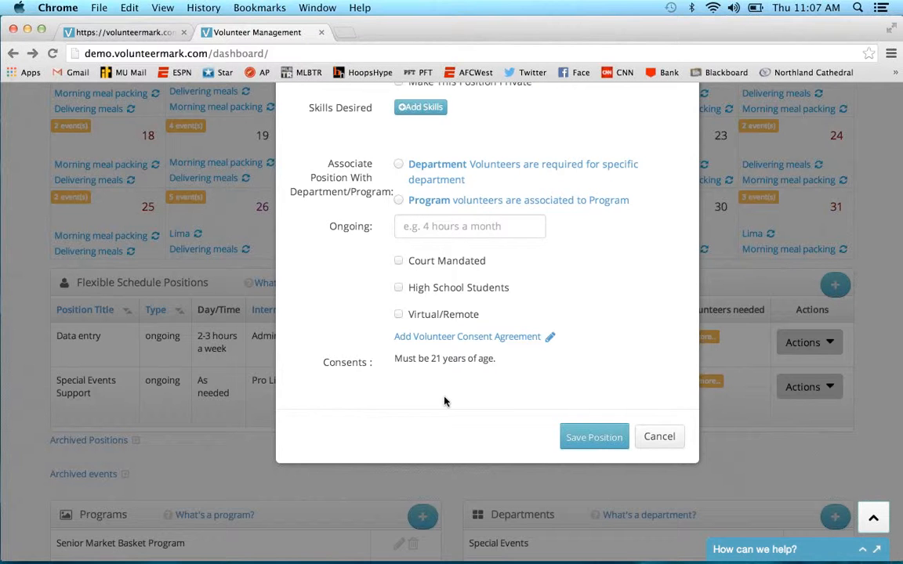
pyautogui.click(655, 435)
# Step: Start a new fixed schedule position and open its shift schedule settings
pyautogui.scroll(3, 421, 272)
pyautogui.scroll(3, 421, 271)
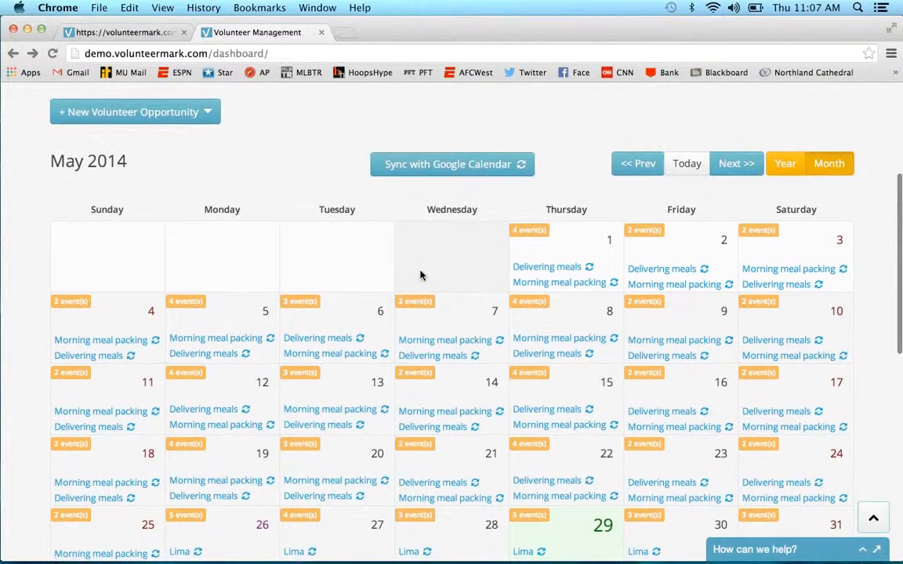
pyautogui.scroll(-1, 420, 275)
pyautogui.click(208, 94)
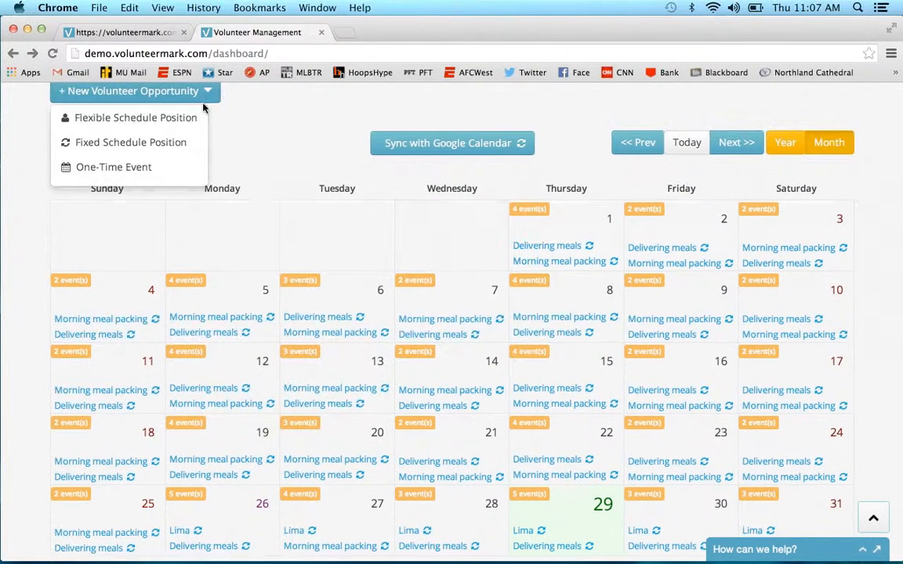
pyautogui.click(183, 143)
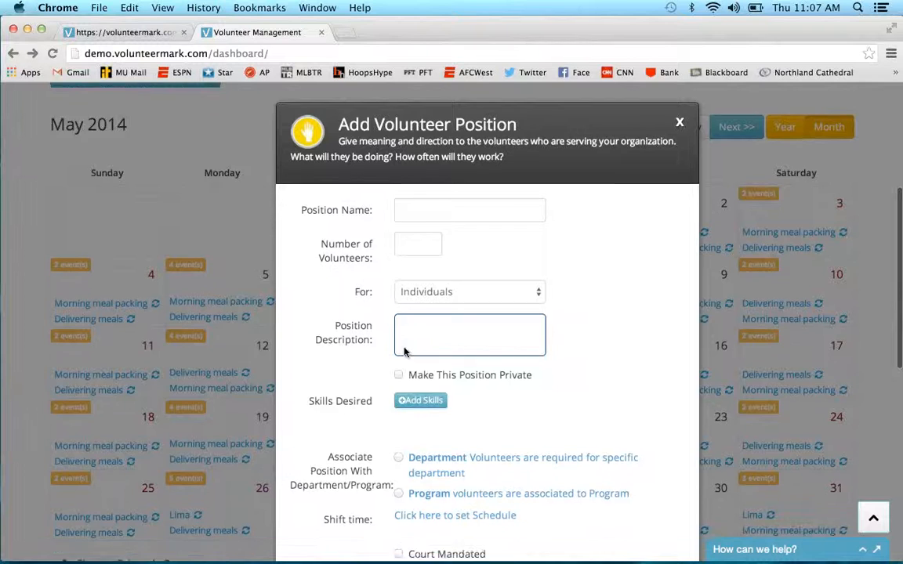
pyautogui.scroll(-5, 403, 351)
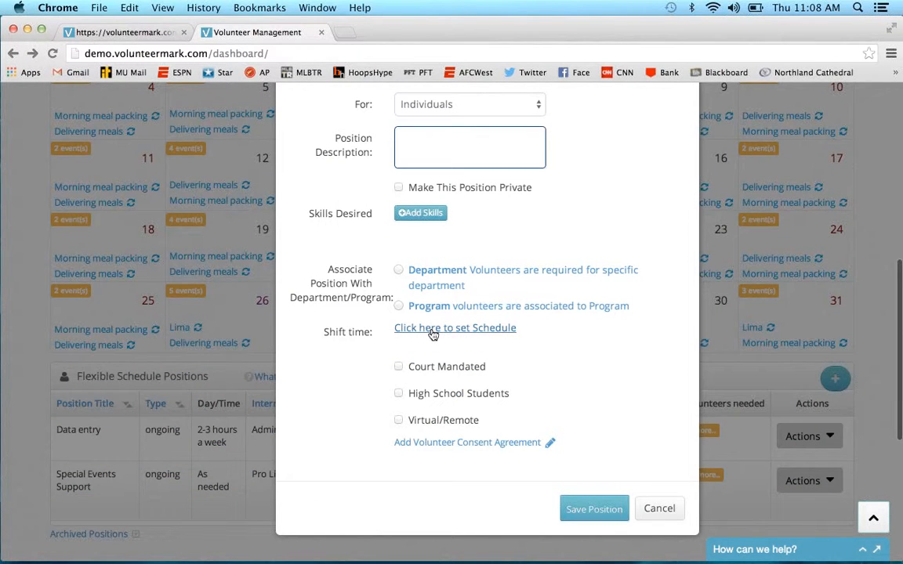
pyautogui.click(433, 331)
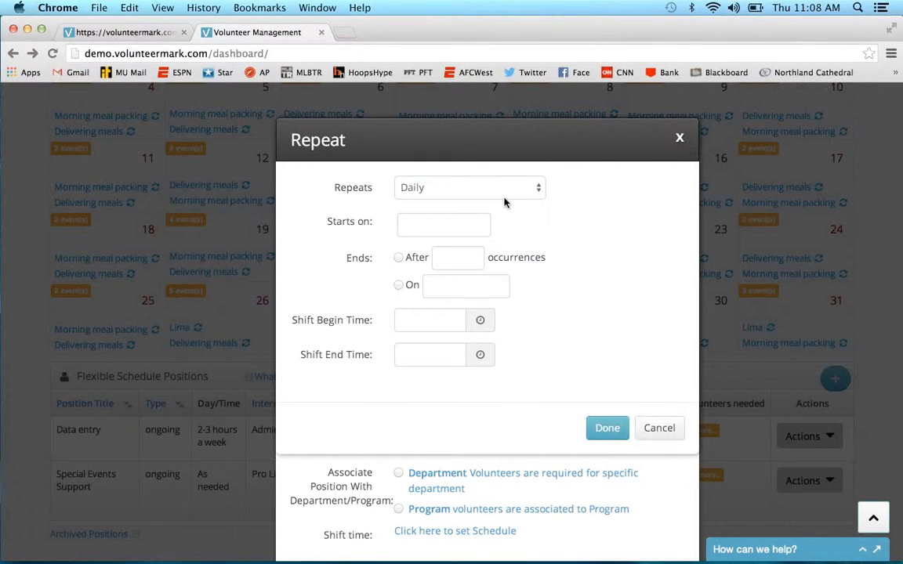
# Step: Set the shift schedule to repeat monthly by day of the month, on day 1
pyautogui.click(517, 196)
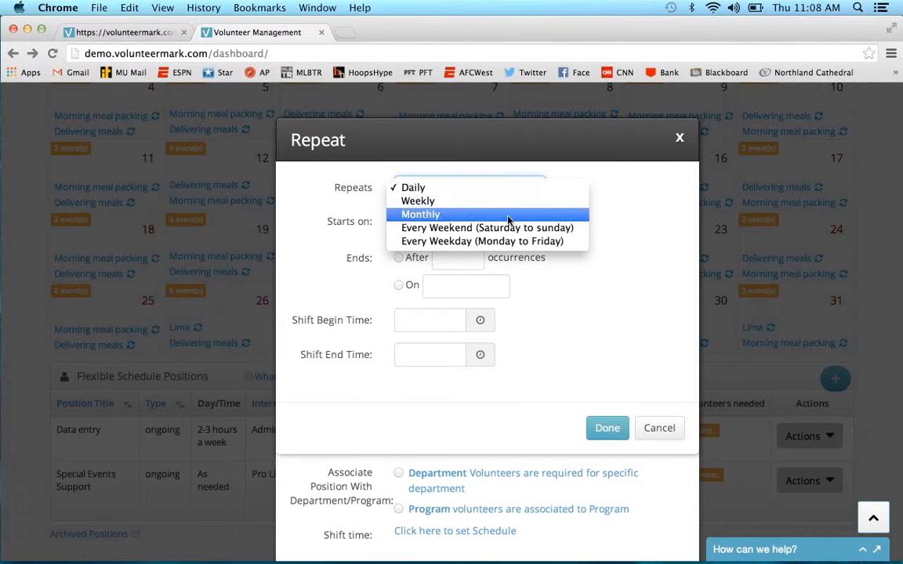
pyautogui.click(509, 218)
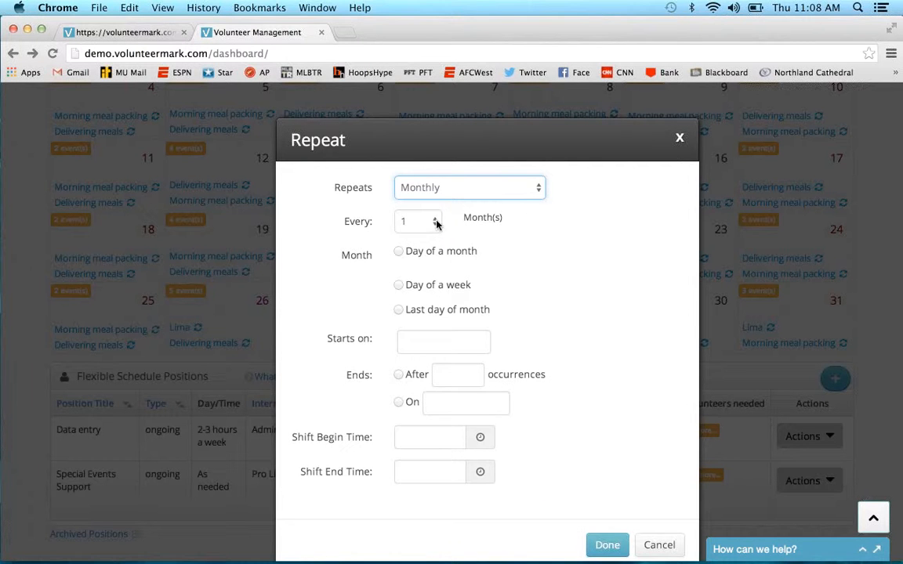
pyautogui.click(399, 251)
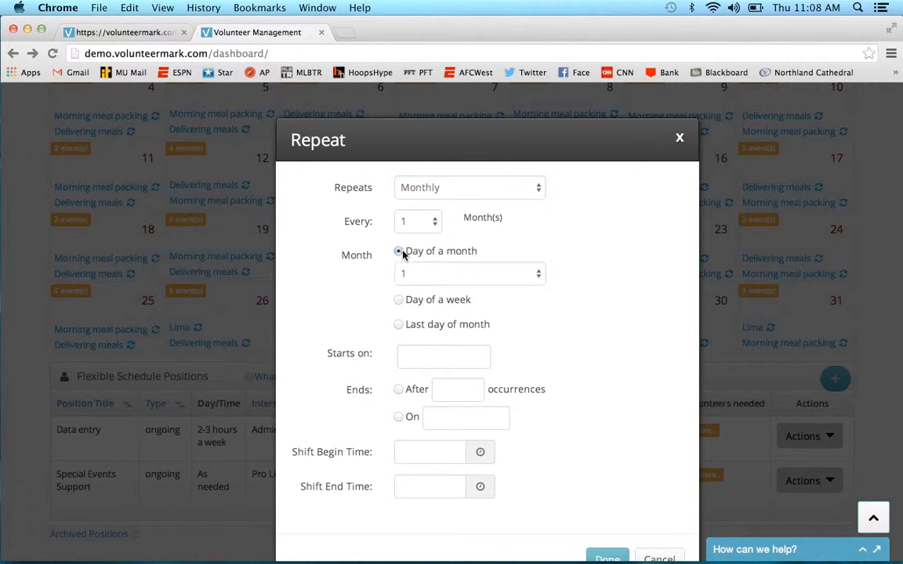
pyautogui.click(521, 272)
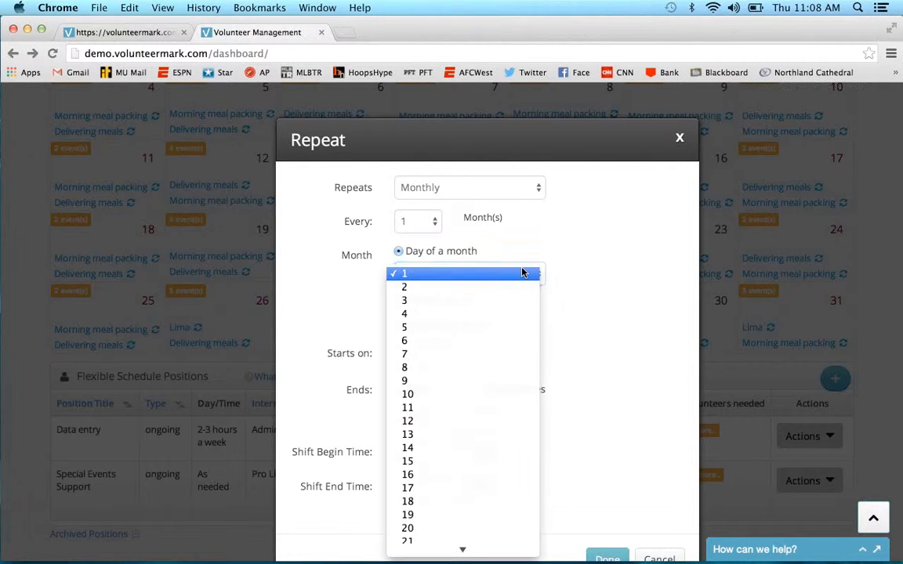
pyautogui.click(524, 269)
# Step: Change the monthly repeat to a day of the week, using First Week and Sunday
pyautogui.click(399, 300)
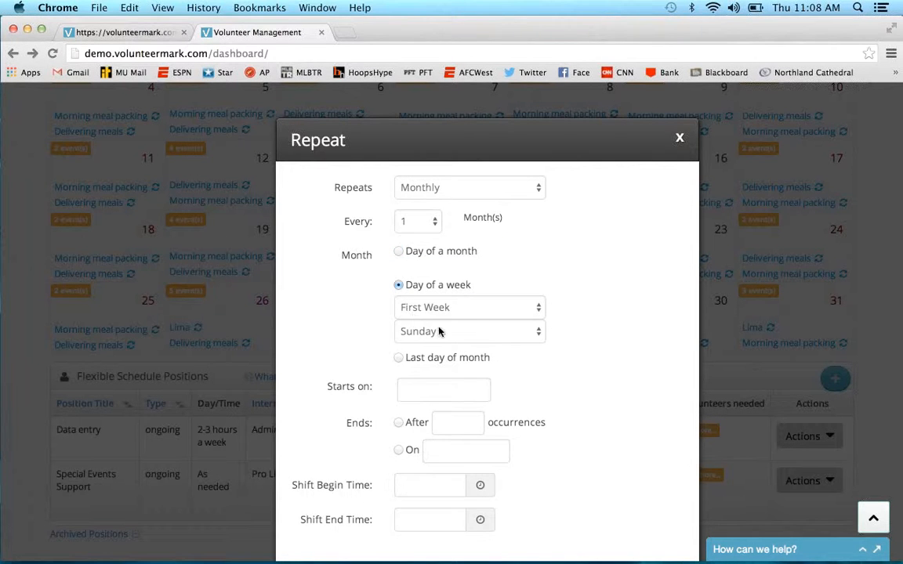
pyautogui.click(539, 308)
pyautogui.click(539, 310)
pyautogui.click(538, 333)
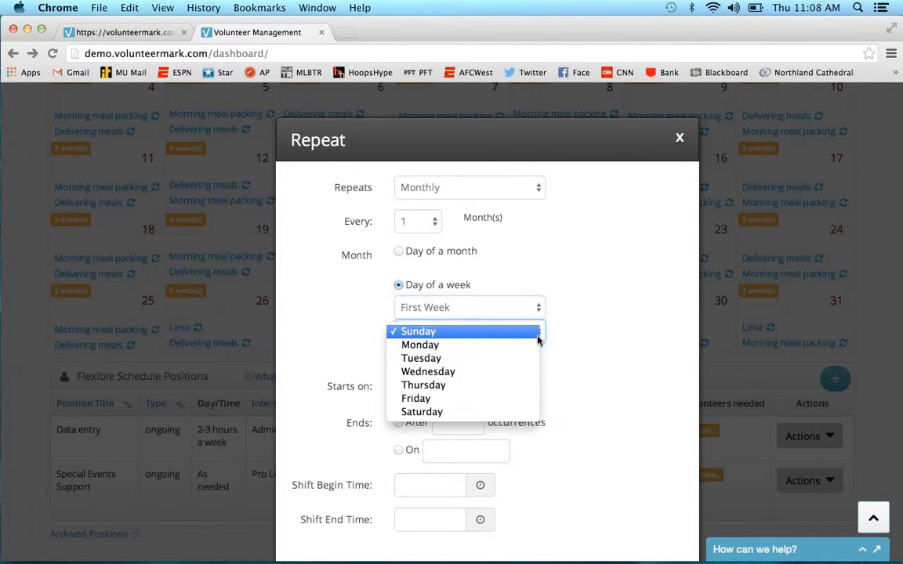
pyautogui.click(538, 339)
# Step: Inspect the start date and shift begin time pickers, and cancel the schedule settings to return to the position form
pyautogui.scroll(-3, 538, 339)
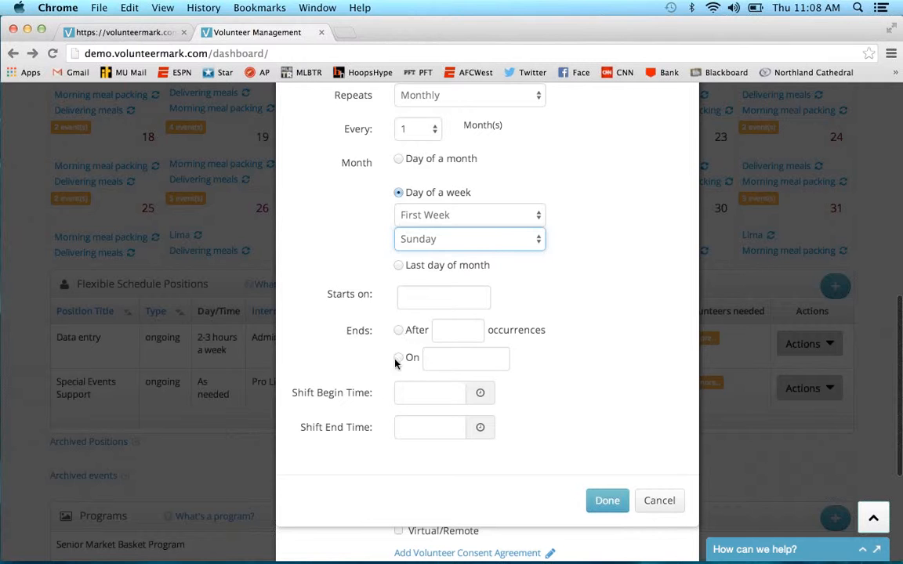
pyautogui.click(408, 297)
pyautogui.click(529, 294)
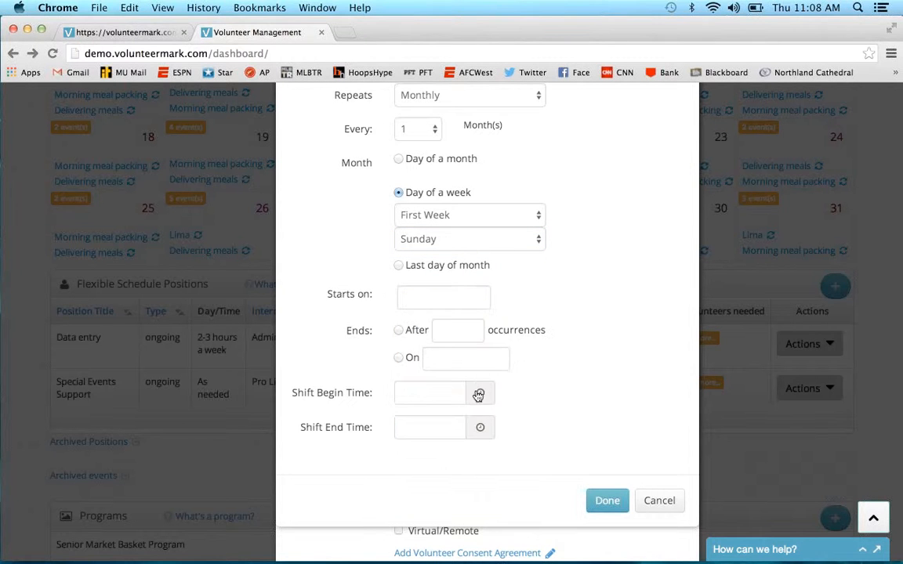
pyautogui.click(480, 393)
pyautogui.click(546, 378)
pyautogui.click(657, 502)
pyautogui.scroll(4, 512, 276)
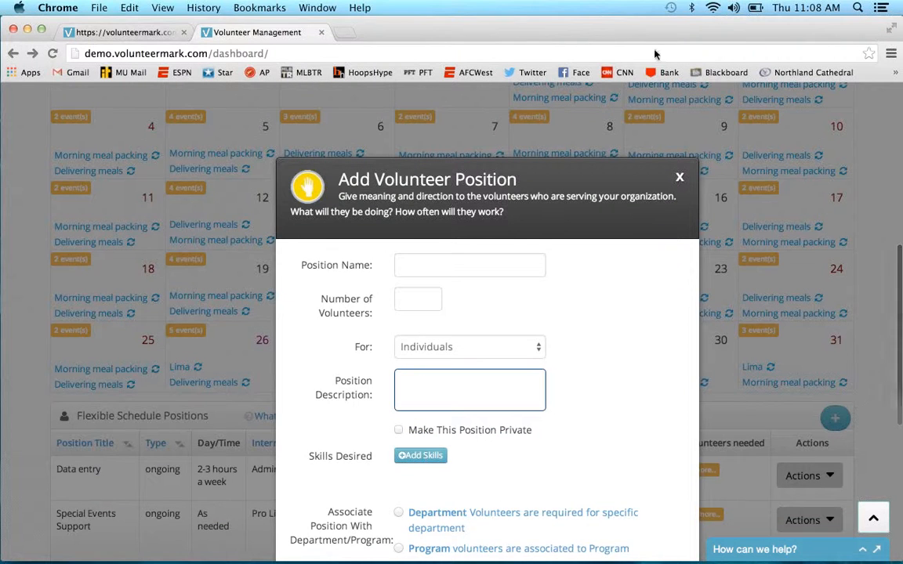
# Step: Close the new position form and open the list of events scheduled on day 29 of the calendar
pyautogui.click(680, 177)
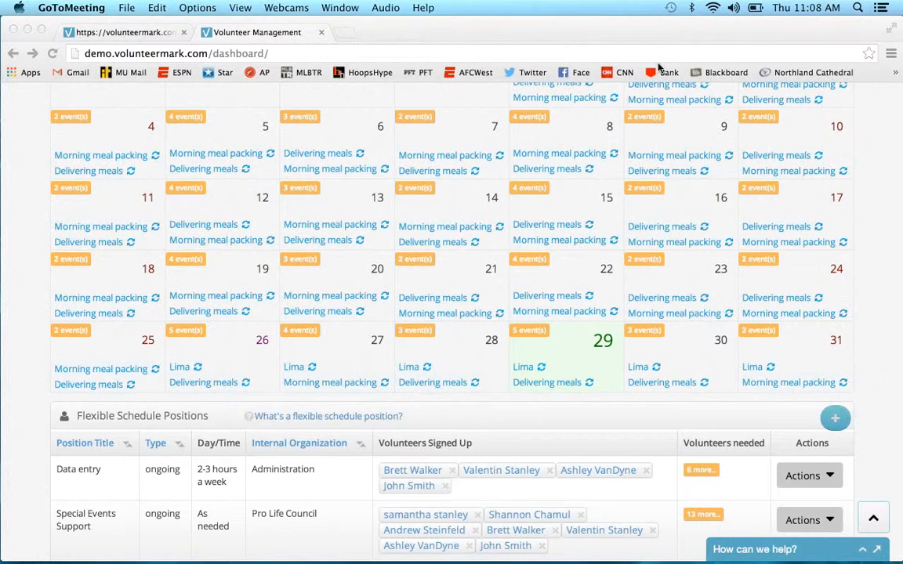
pyautogui.scroll(3, 629, 243)
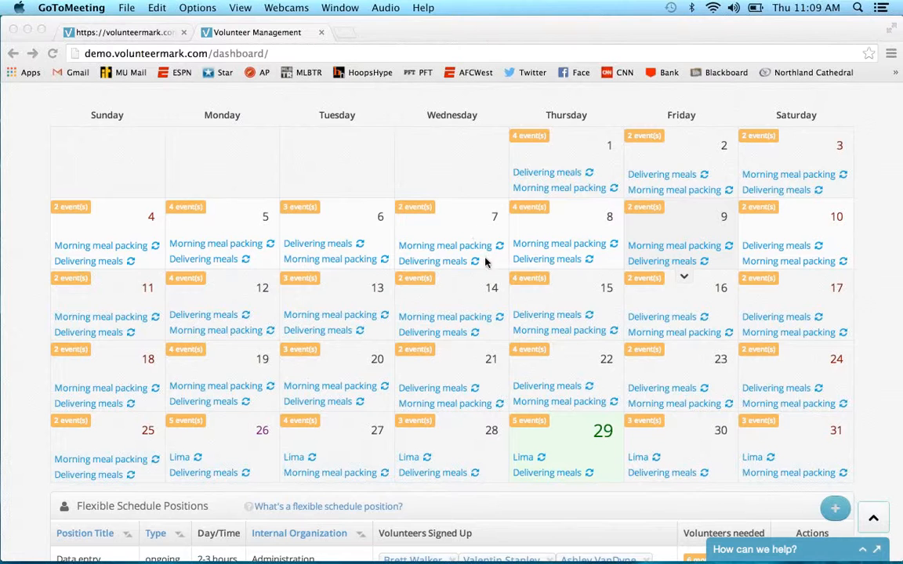
pyautogui.click(578, 446)
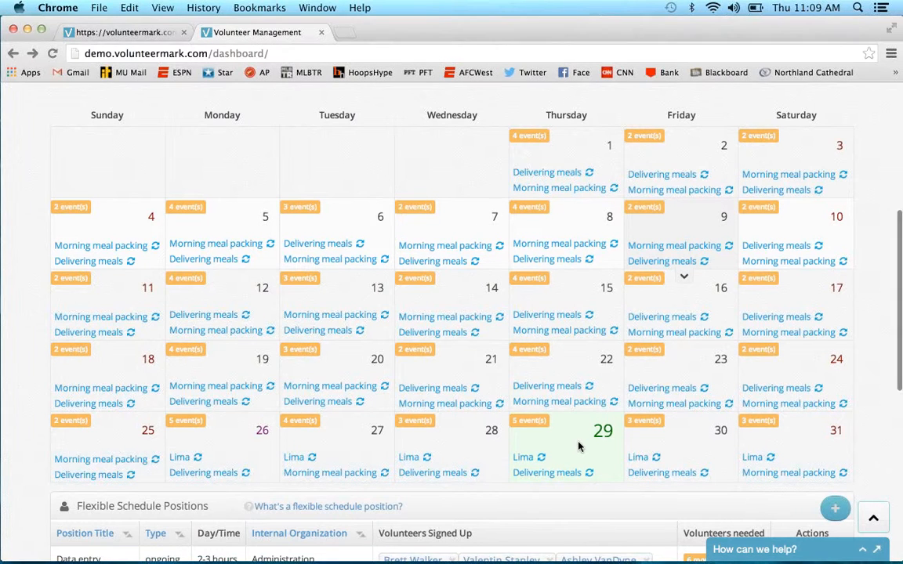
pyautogui.scroll(-3, 580, 442)
pyautogui.click(574, 318)
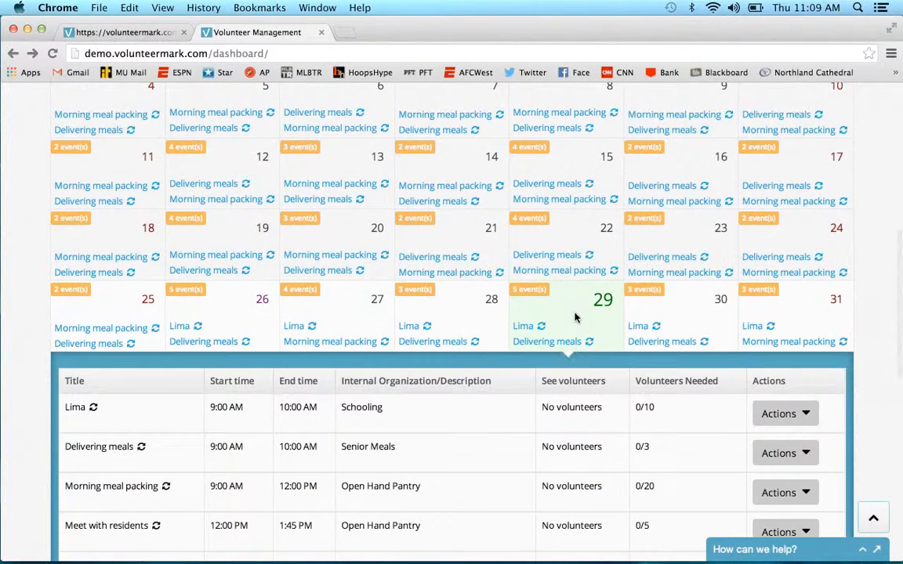
pyautogui.scroll(-2, 567, 353)
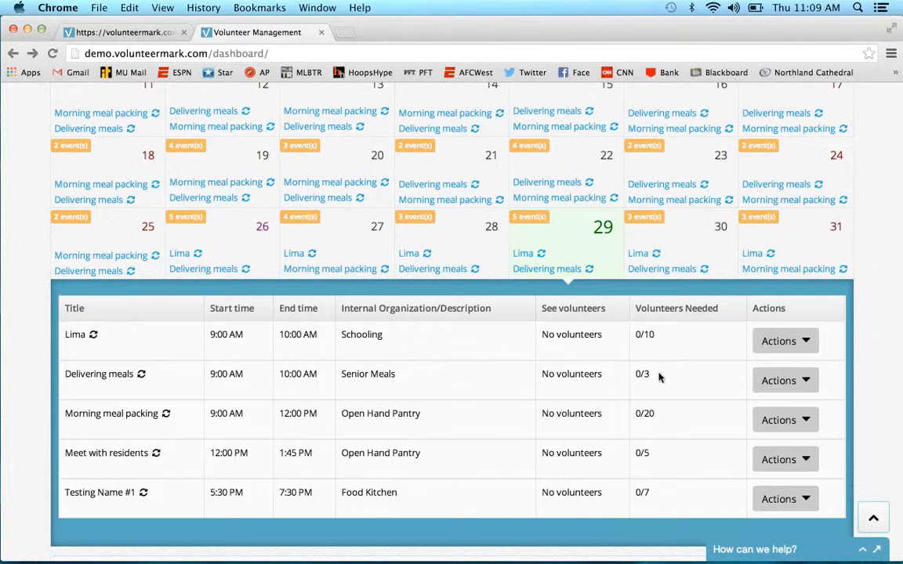
# Step: Open the volunteer invitation for the Delivering meals shift and review the organization's own volunteer pool
pyautogui.click(758, 385)
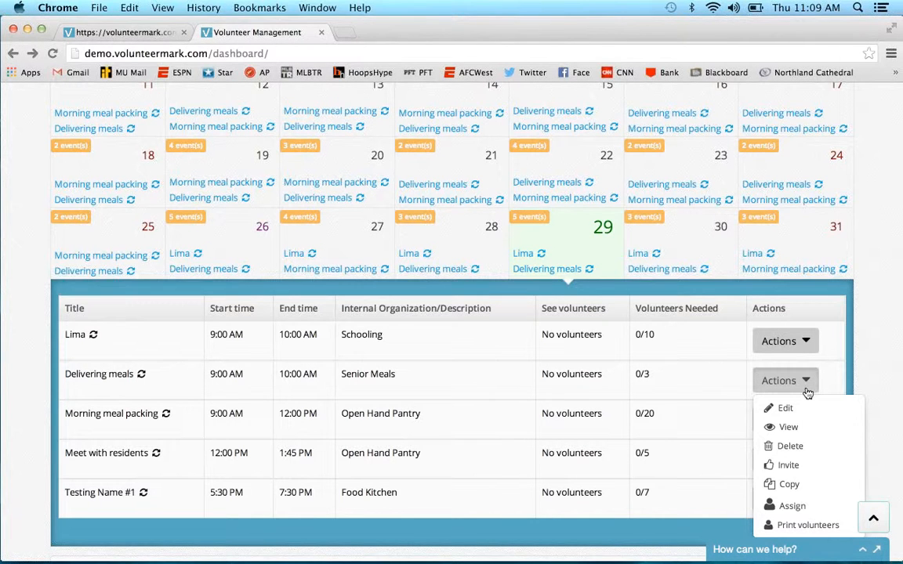
pyautogui.click(787, 465)
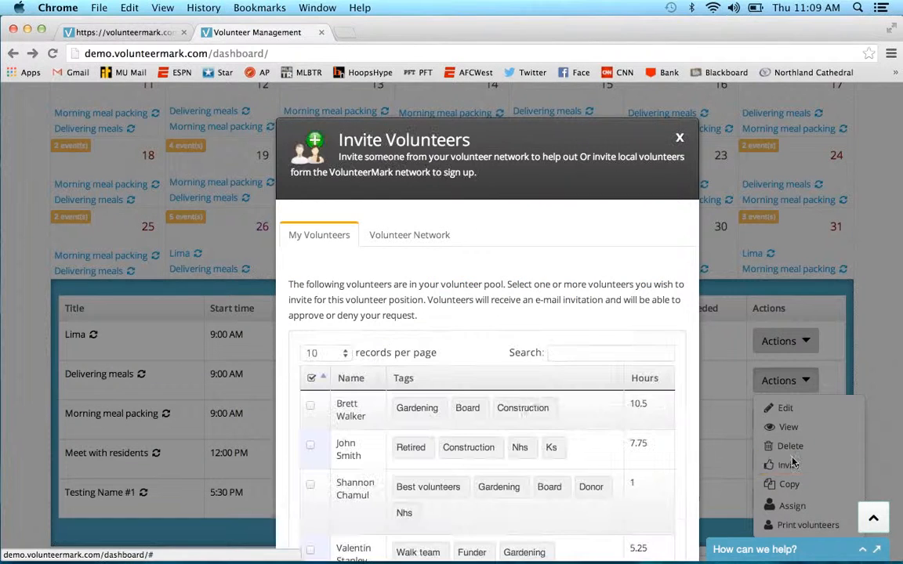
pyautogui.scroll(-2, 524, 414)
pyautogui.scroll(-1, 523, 414)
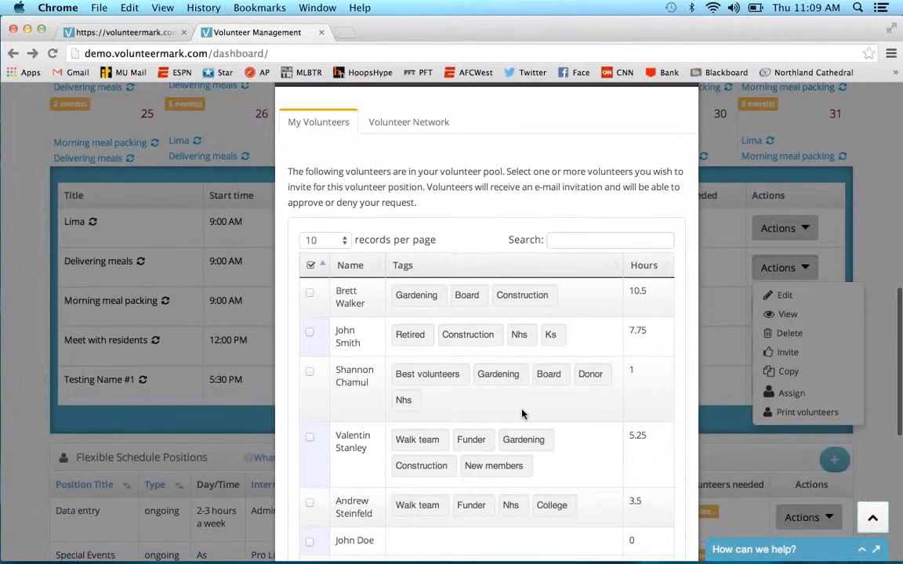
pyautogui.scroll(2, 524, 414)
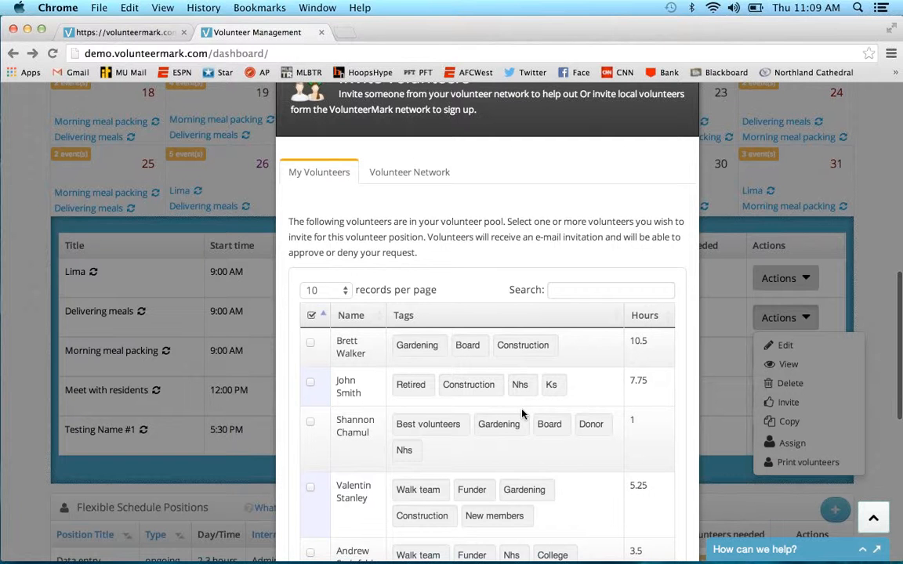
pyautogui.scroll(-1, 524, 414)
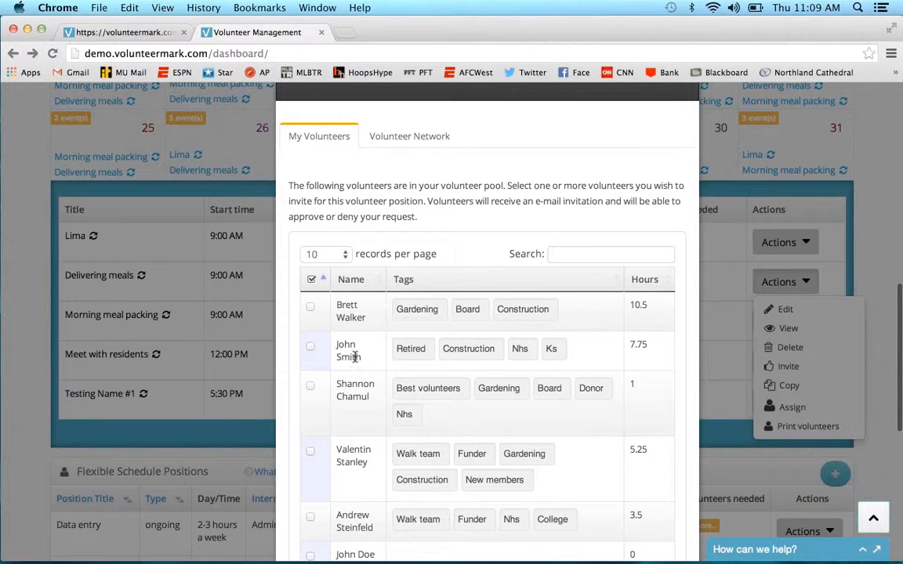
pyautogui.scroll(-2, 356, 358)
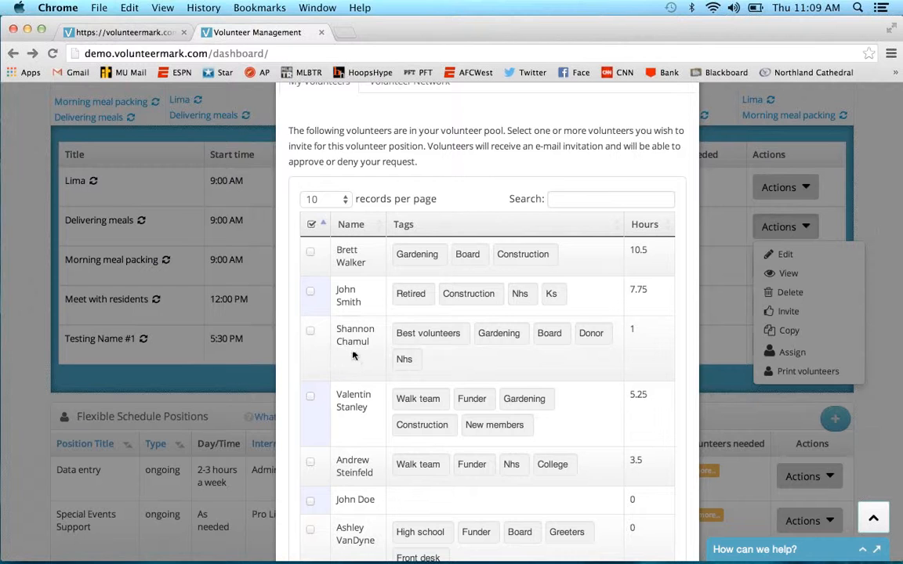
# Step: Select the first volunteer in the pool, tagged Gardening, Board and Construction, and send the invitation request
pyautogui.click(311, 251)
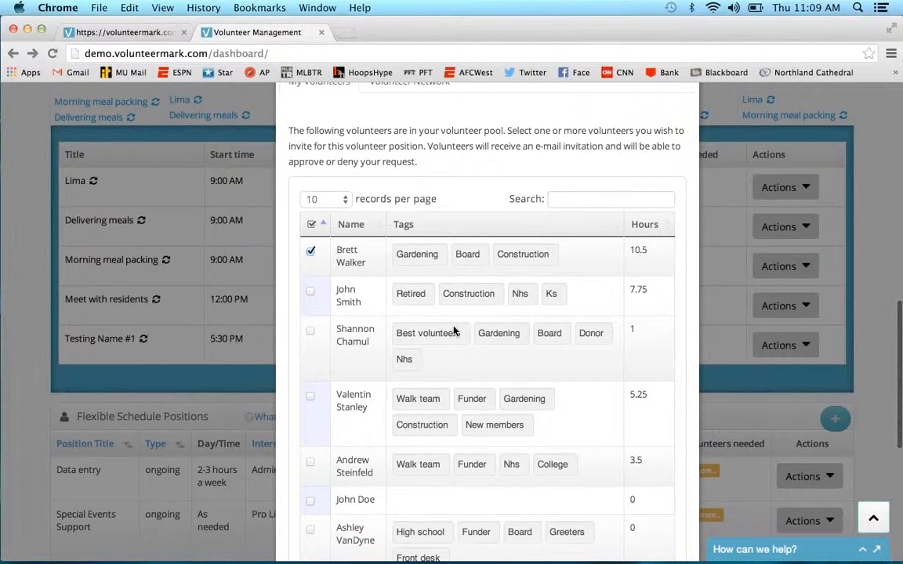
pyautogui.scroll(-3, 454, 331)
pyautogui.scroll(-4, 453, 331)
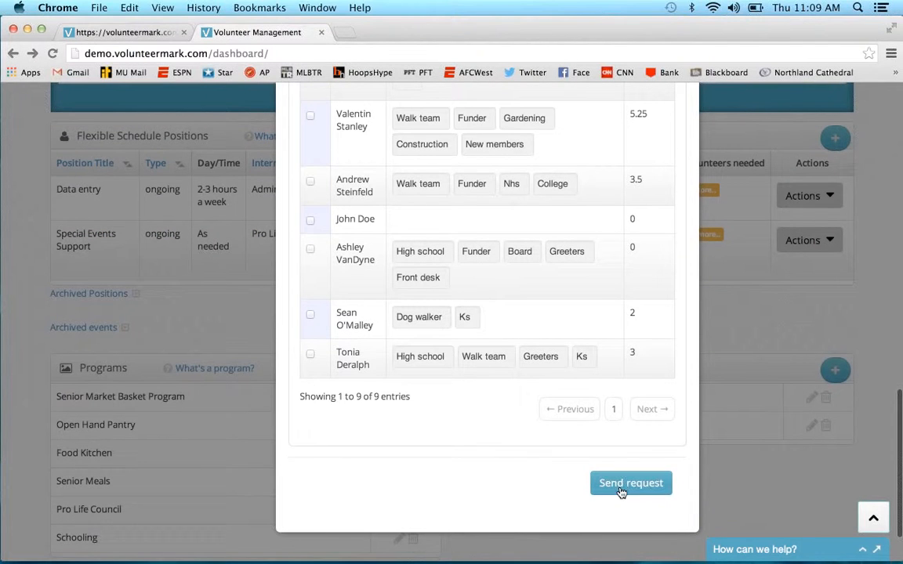
pyautogui.click(635, 484)
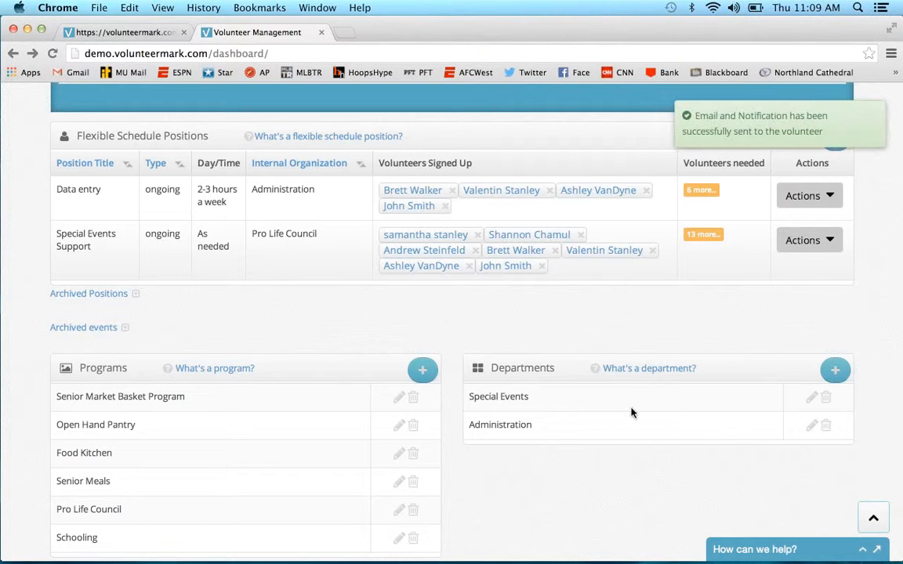
# Step: Try to assign the first listed existing volunteer directly to the Delivering meals shift on day 29
pyautogui.scroll(8, 623, 311)
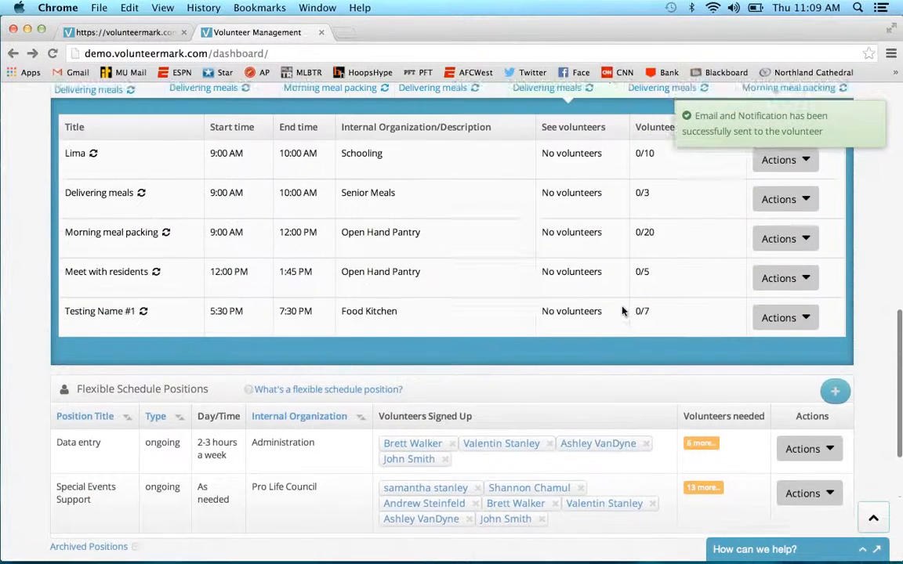
pyautogui.scroll(-1, 622, 311)
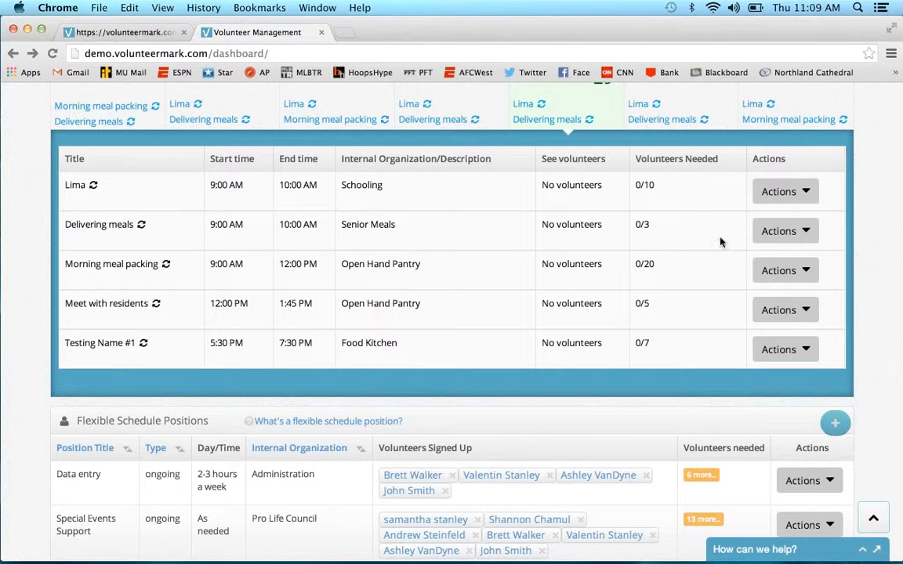
pyautogui.click(798, 231)
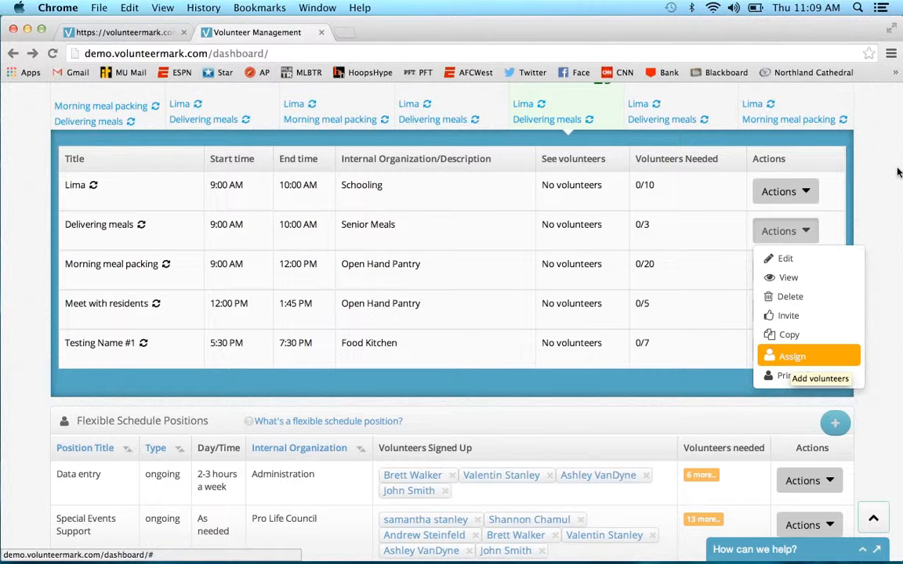
pyautogui.click(884, 55)
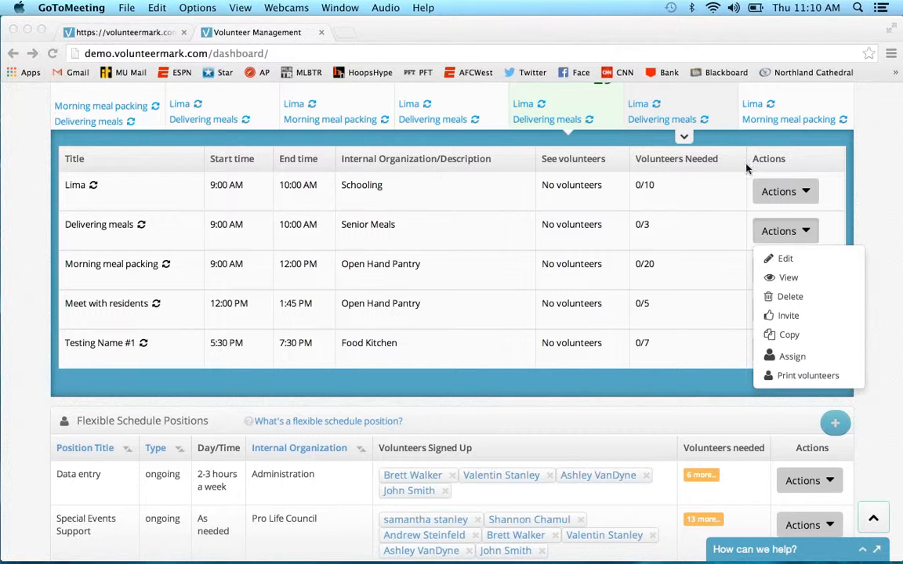
pyautogui.click(792, 356)
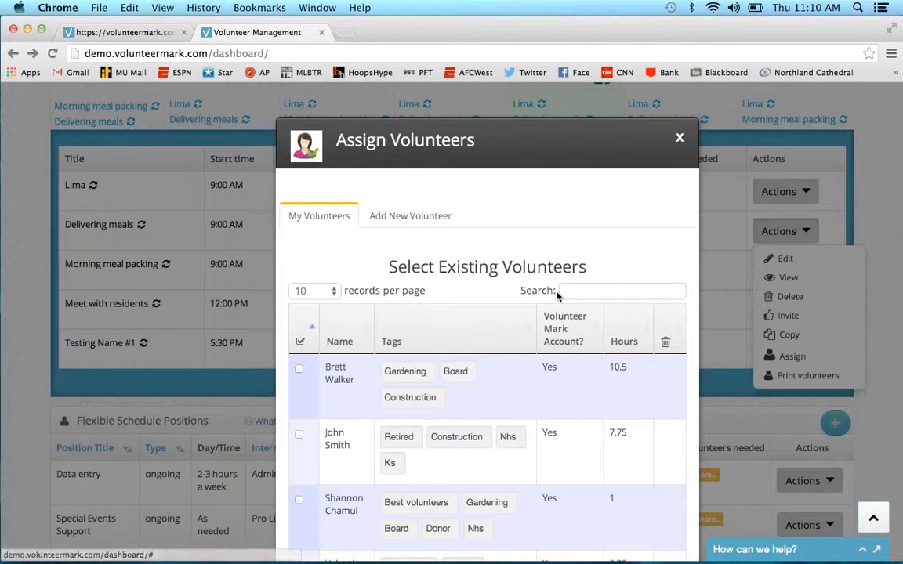
pyautogui.scroll(-1, 337, 354)
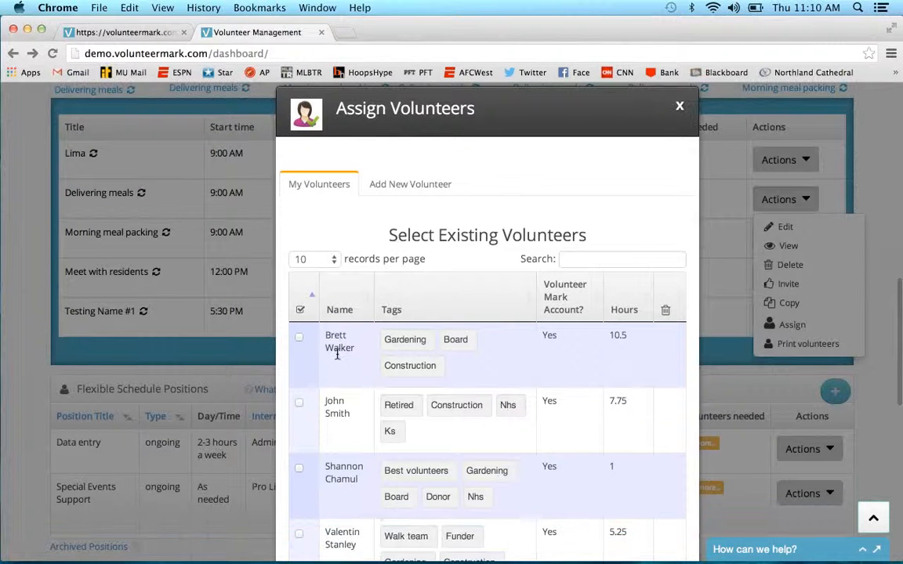
pyautogui.click(300, 339)
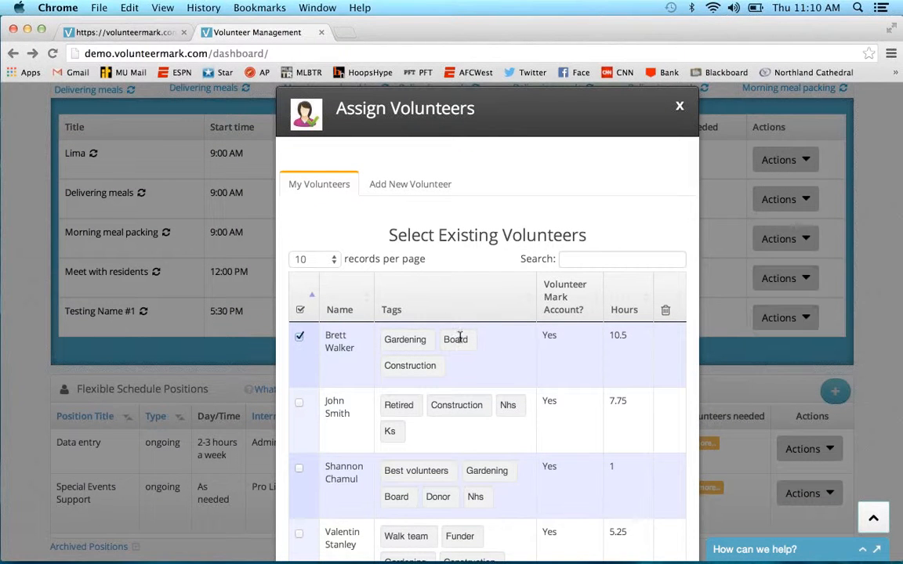
pyautogui.scroll(-5, 497, 340)
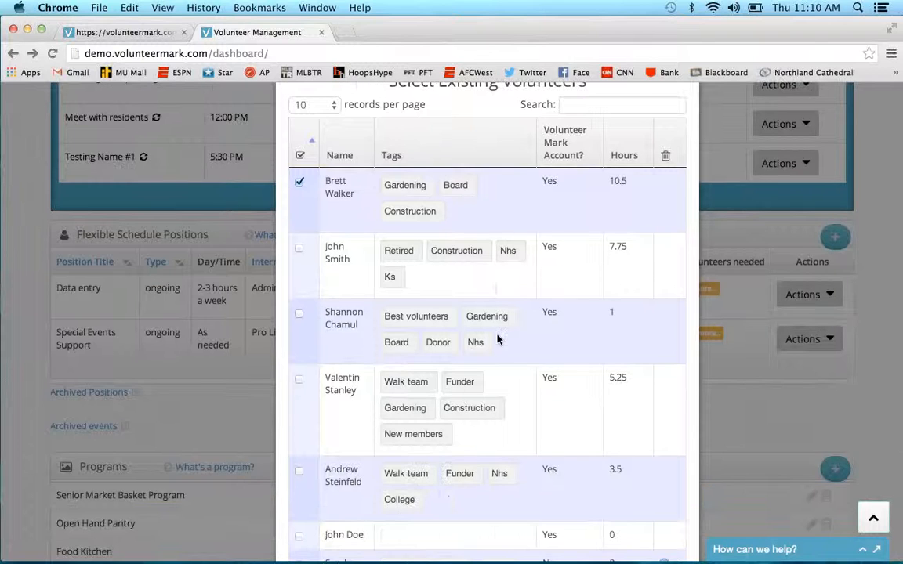
pyautogui.scroll(-10, 497, 340)
pyautogui.scroll(-3, 497, 340)
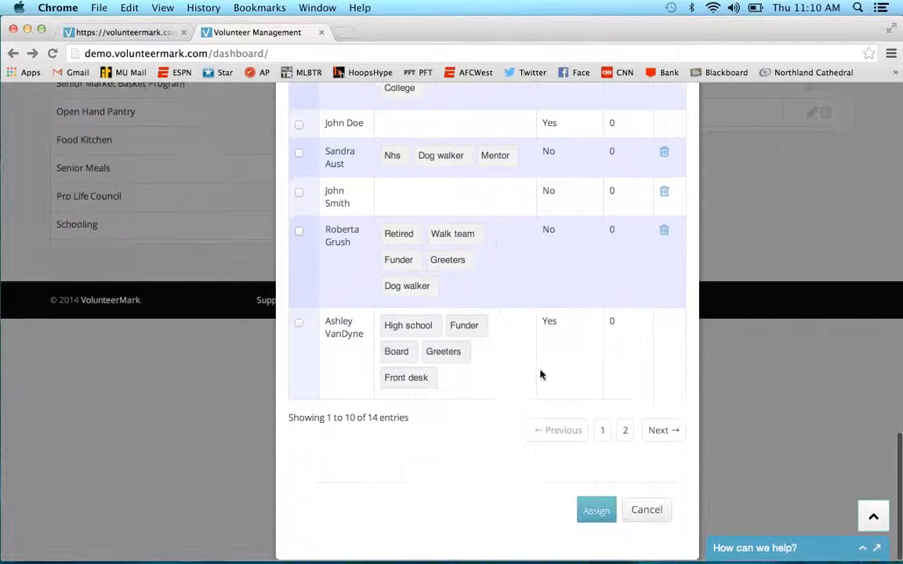
pyautogui.click(599, 515)
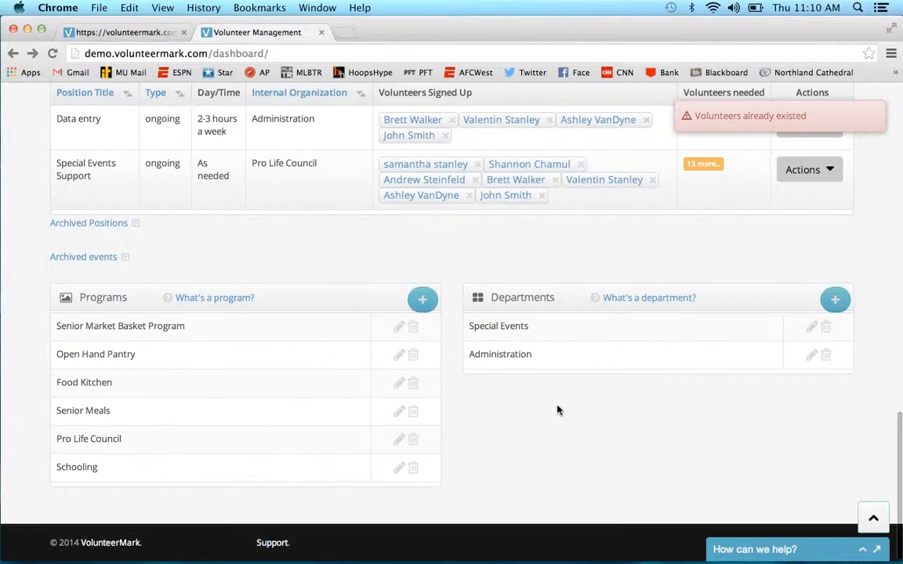
# Step: Reopen volunteer assignment for the Delivering meals shift on day 29 and view the Add New Volunteer form
pyautogui.scroll(6, 553, 363)
pyautogui.scroll(8, 553, 362)
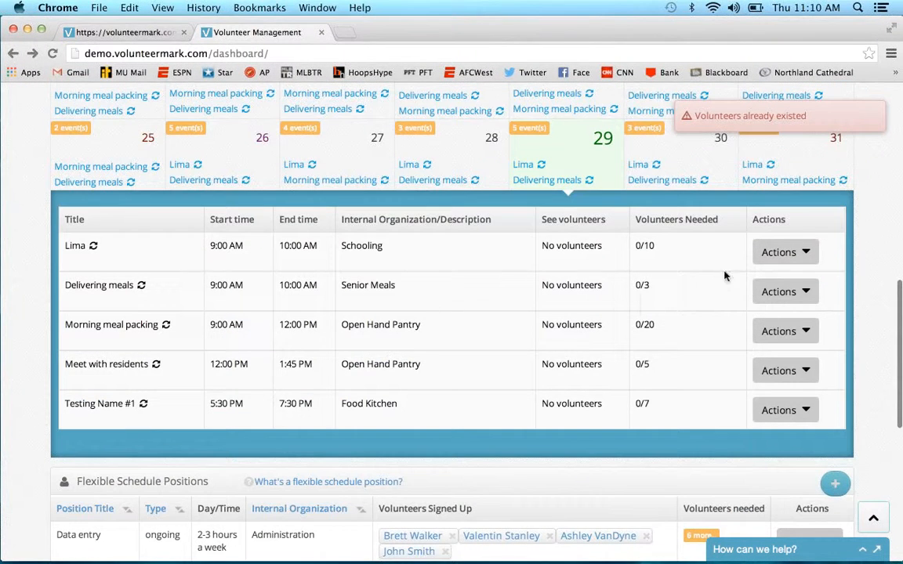
pyautogui.click(784, 292)
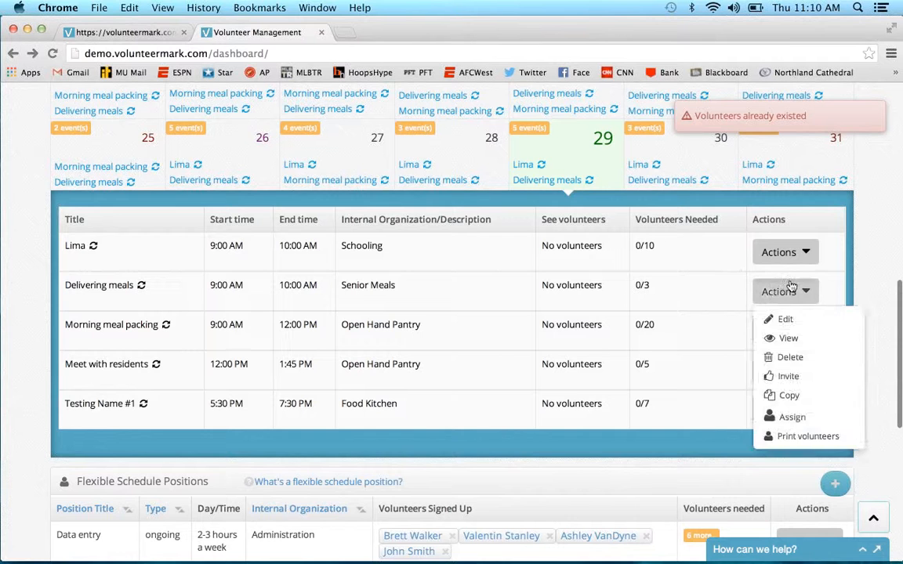
pyautogui.click(791, 417)
pyautogui.click(410, 216)
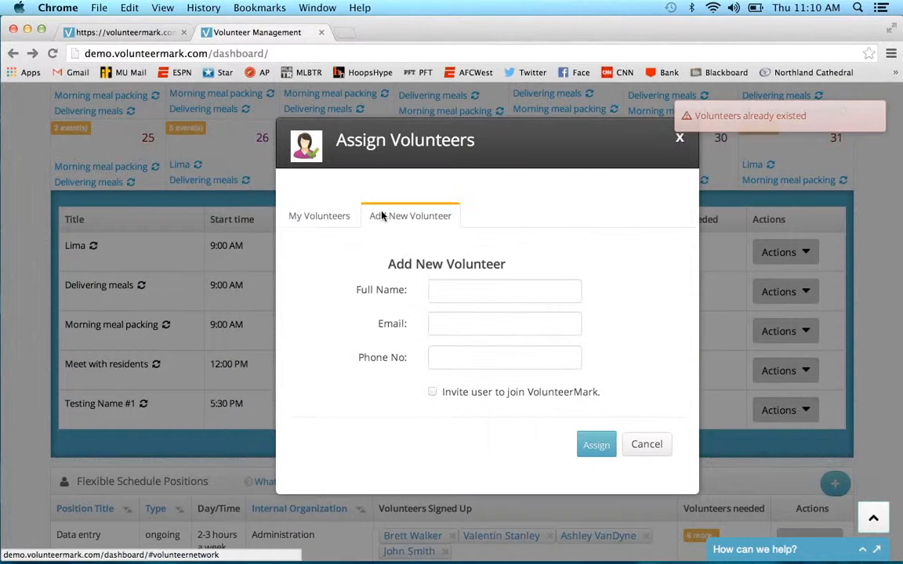
# Step: Return to the existing volunteers and assign the second one listed, tagged Retired, Construction, Nhs and Ks, to the shift
pyautogui.click(345, 212)
pyautogui.click(299, 434)
pyautogui.scroll(-2, 469, 418)
pyautogui.scroll(-8, 469, 419)
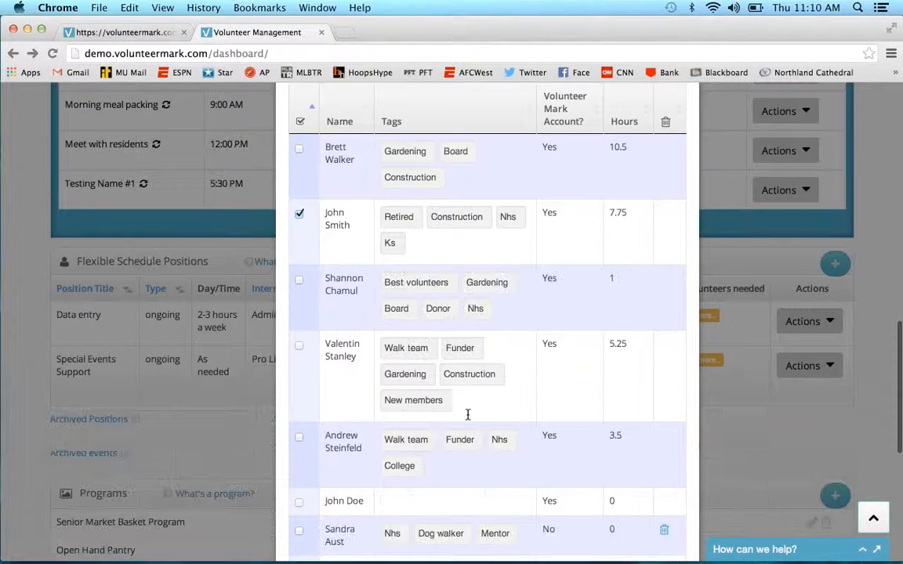
pyautogui.click(593, 508)
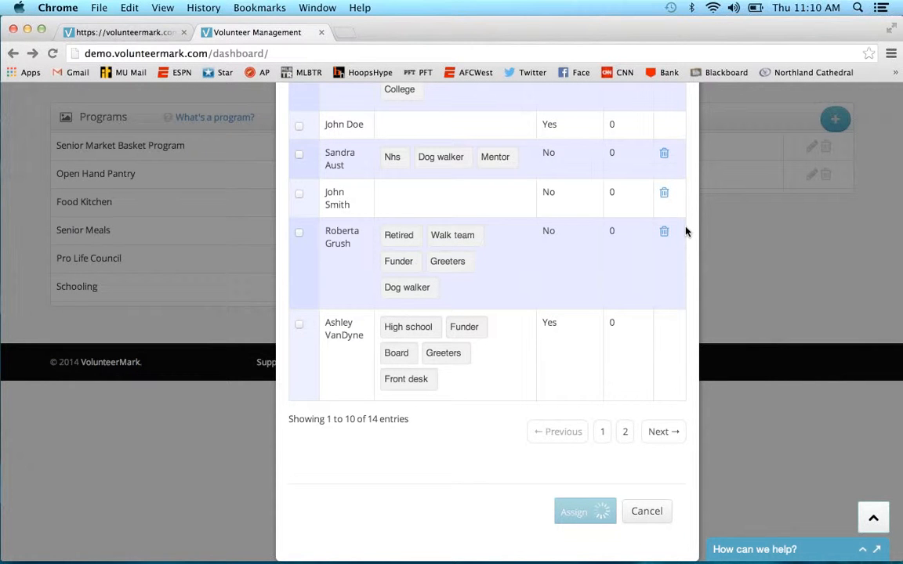
# Step: Reopen the events on day 29, view the volunteers signed up for Delivering meals, and close their list
pyautogui.scroll(5, 686, 233)
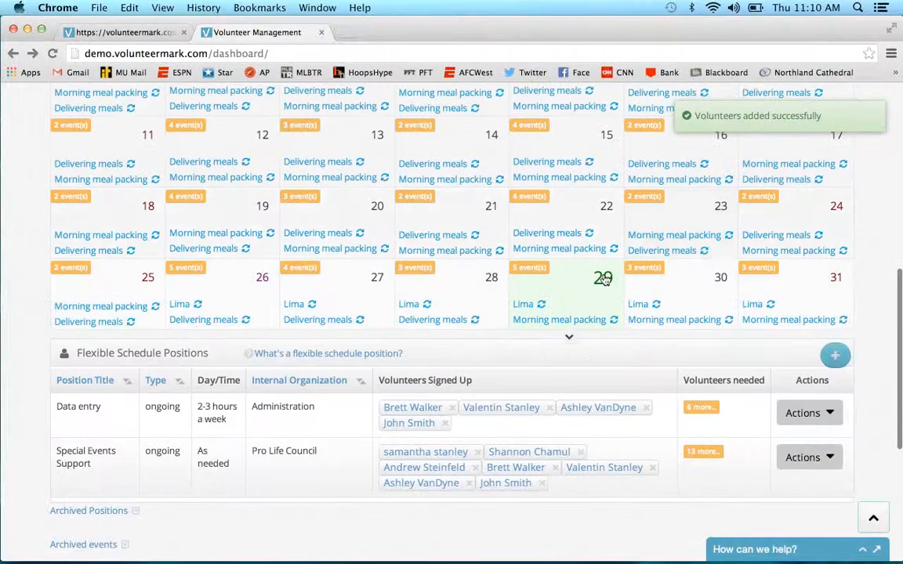
pyautogui.click(605, 278)
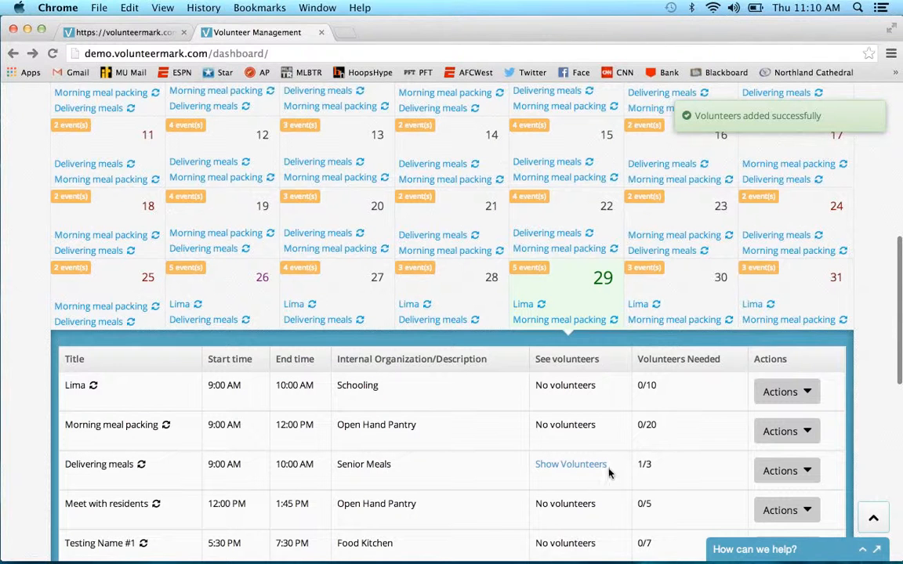
pyautogui.scroll(-1, 595, 473)
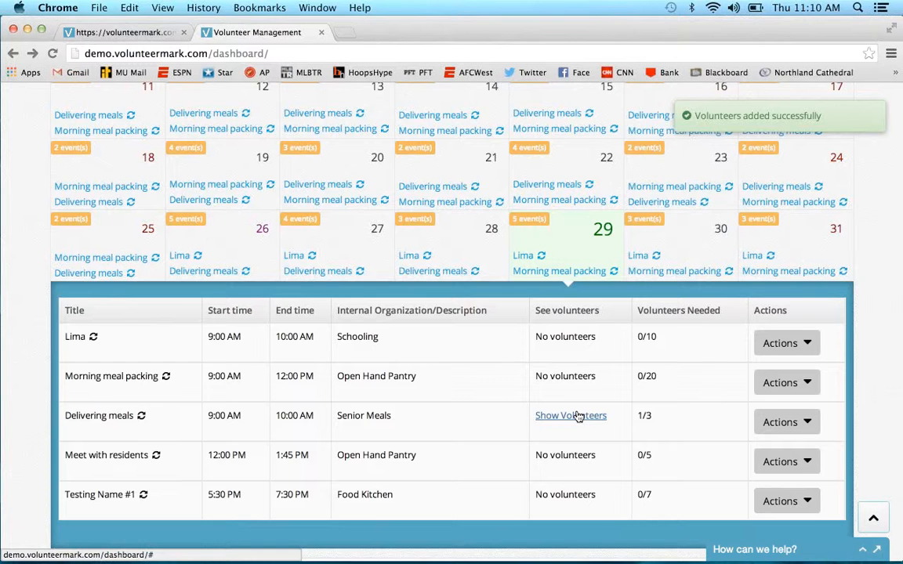
pyautogui.click(577, 416)
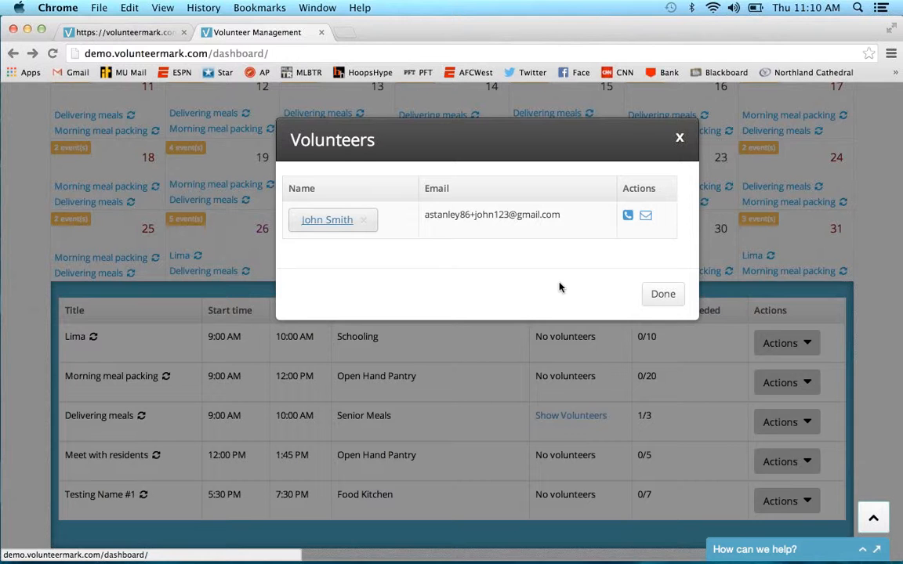
pyautogui.click(663, 295)
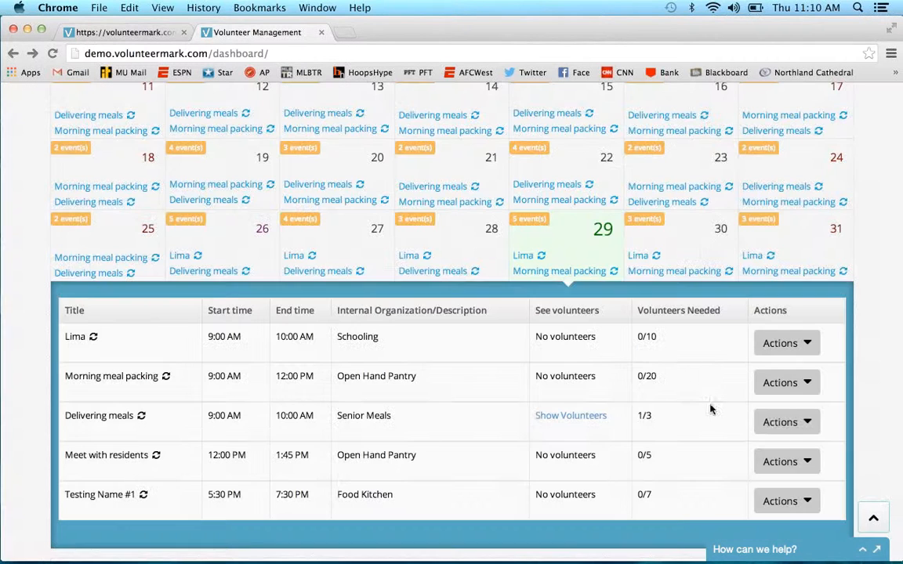
# Step: Open the Add New Volunteer form for assigning someone to the Delivering meals shift on day 29, and cancel it
pyautogui.click(816, 423)
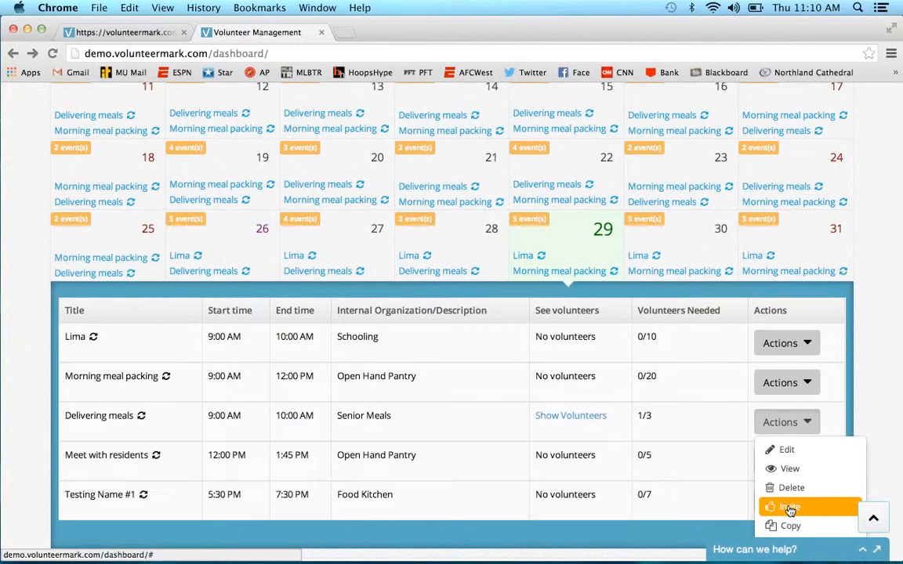
pyautogui.scroll(-3, 790, 508)
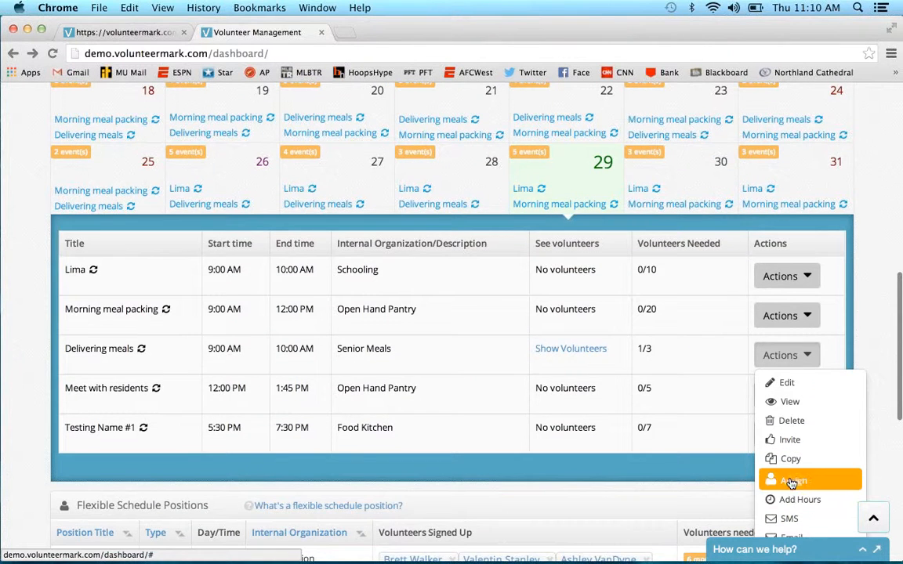
pyautogui.click(792, 483)
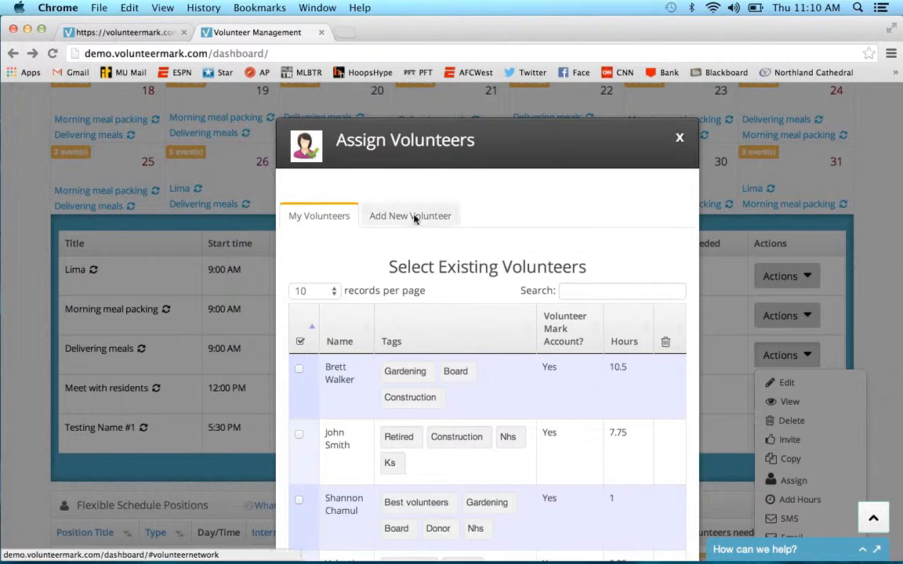
pyautogui.click(416, 220)
pyautogui.click(481, 295)
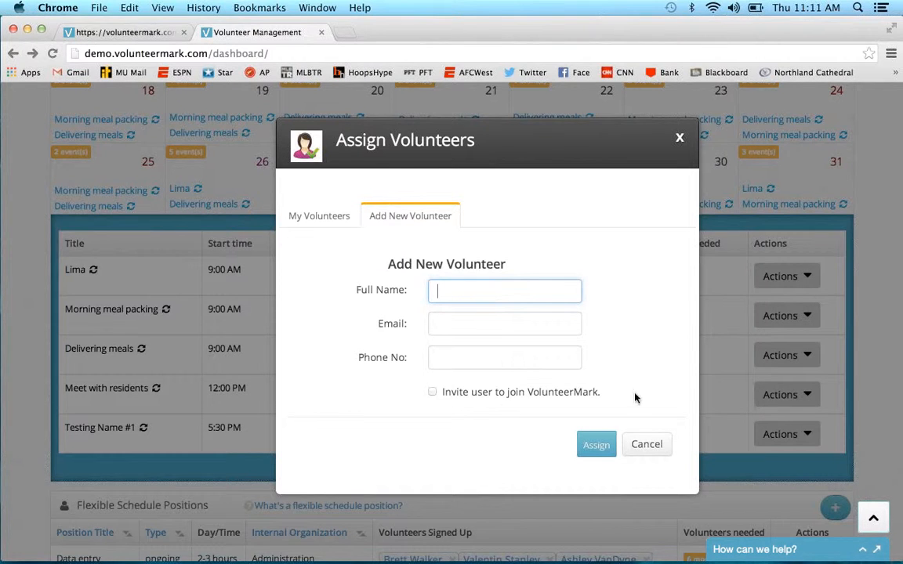
pyautogui.click(645, 446)
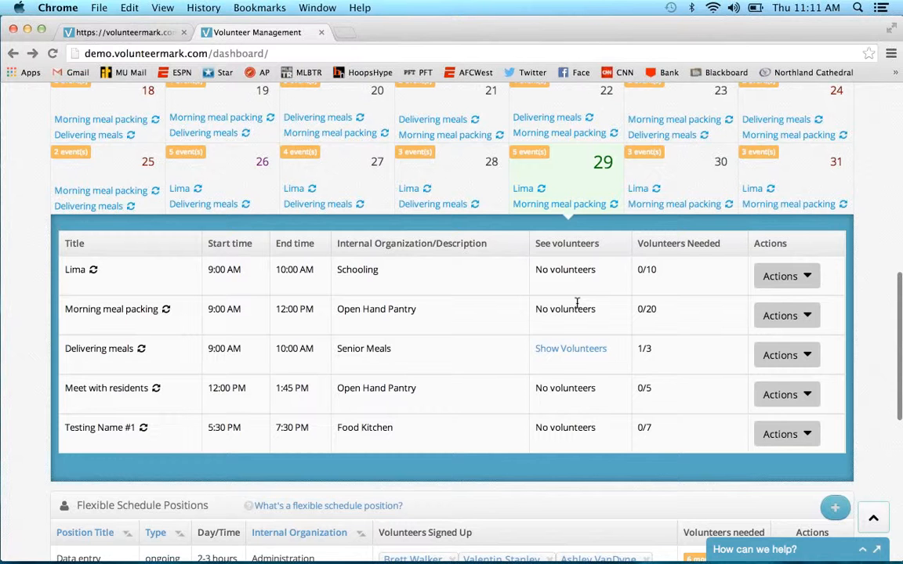
# Step: Log 2 hours for the volunteer signed up for the Delivering meals shift on day 29 and save them
pyautogui.scroll(-3, 577, 304)
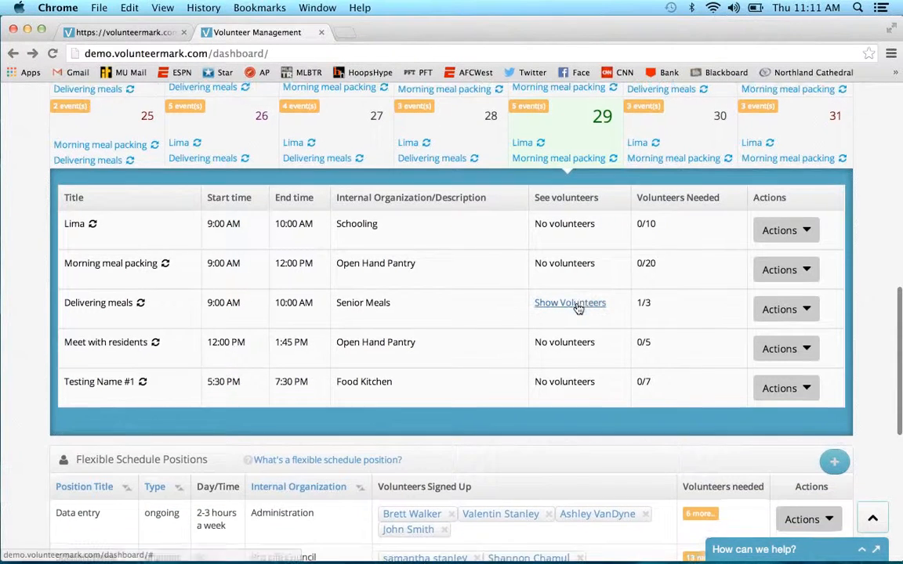
pyautogui.click(807, 314)
pyautogui.scroll(-1, 807, 329)
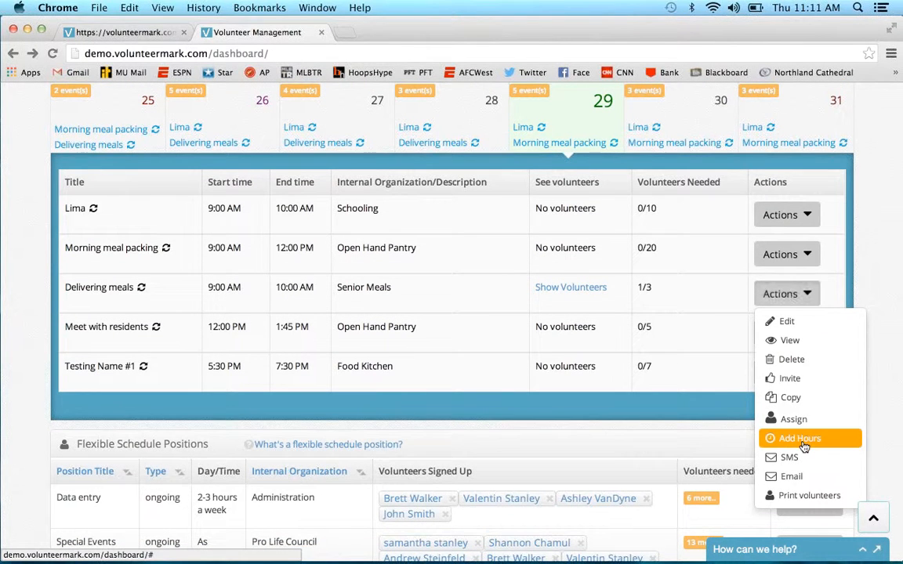
pyautogui.click(801, 440)
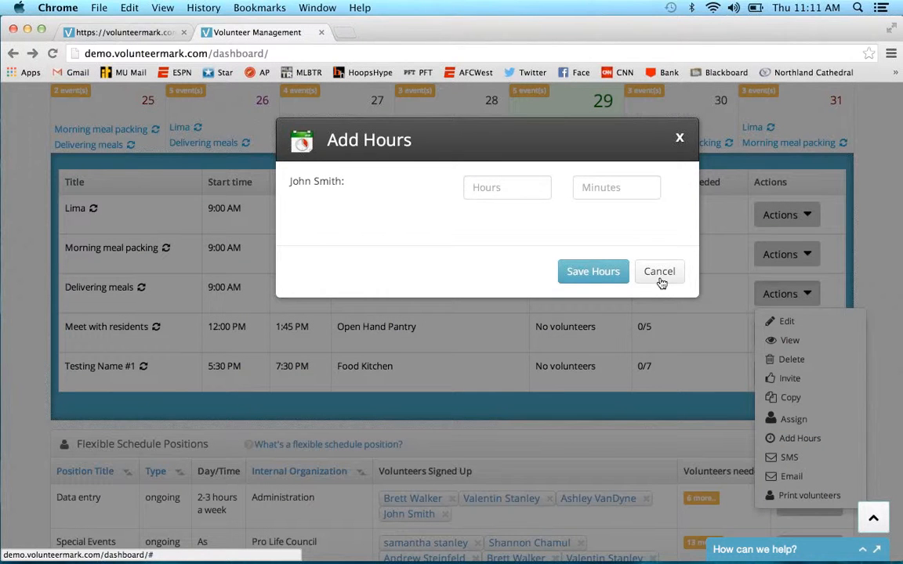
pyautogui.click(540, 188)
pyautogui.write('1')
pyautogui.click(545, 185)
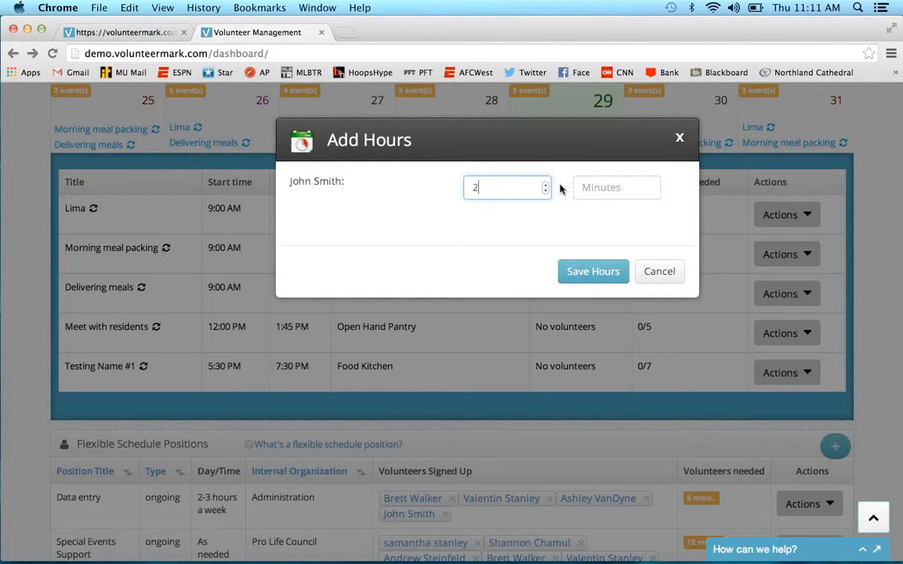
pyautogui.click(600, 273)
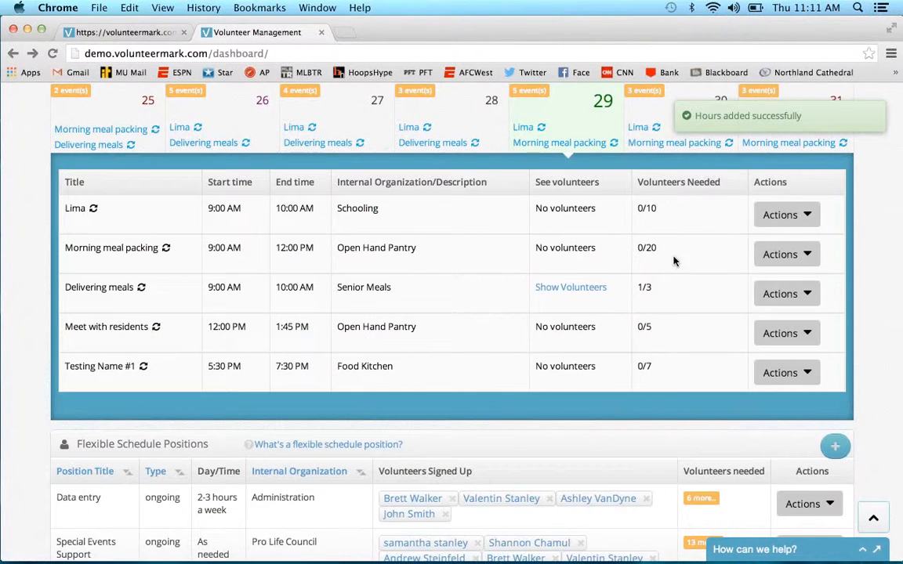
# Step: View the email form and the SMS form for contacting the Delivering meals shift's volunteers, cancelling each one
pyautogui.click(803, 293)
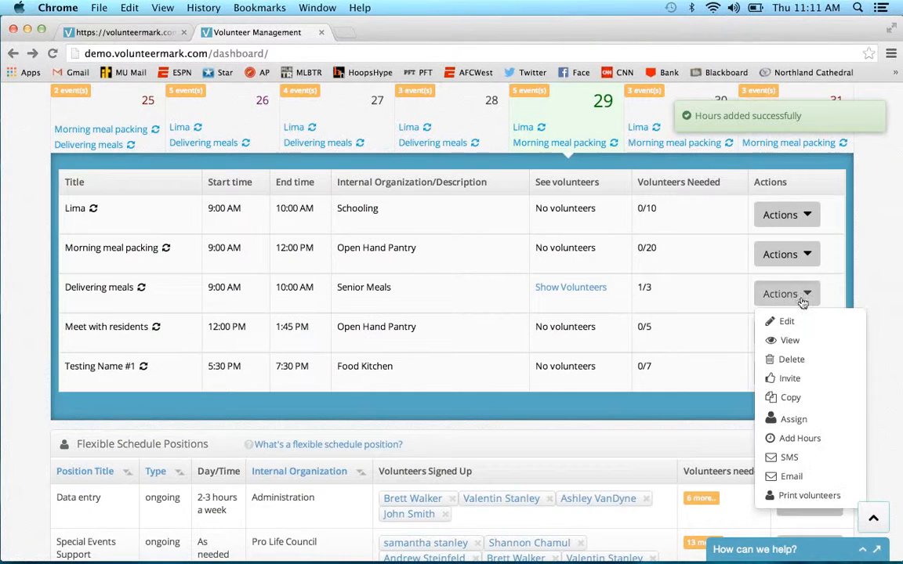
pyautogui.click(805, 475)
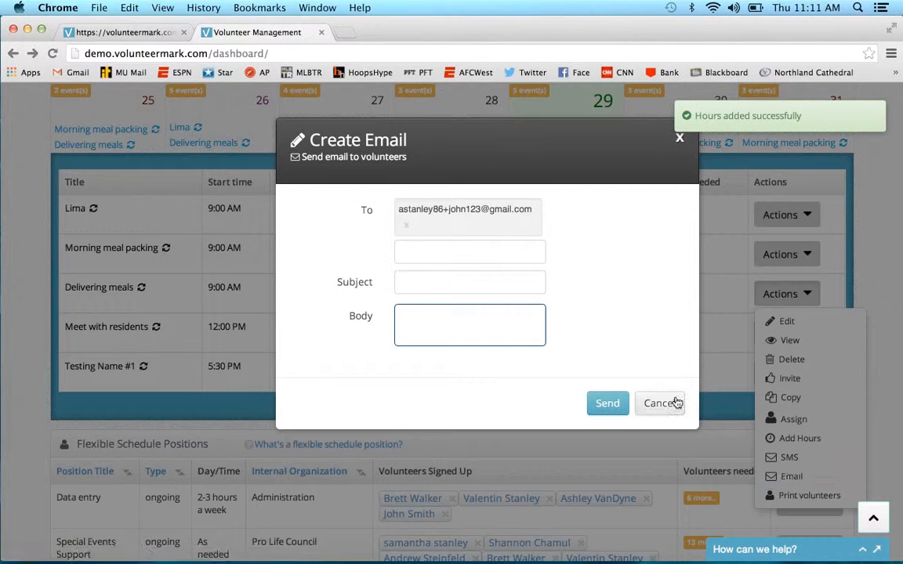
pyautogui.click(674, 403)
pyautogui.click(772, 294)
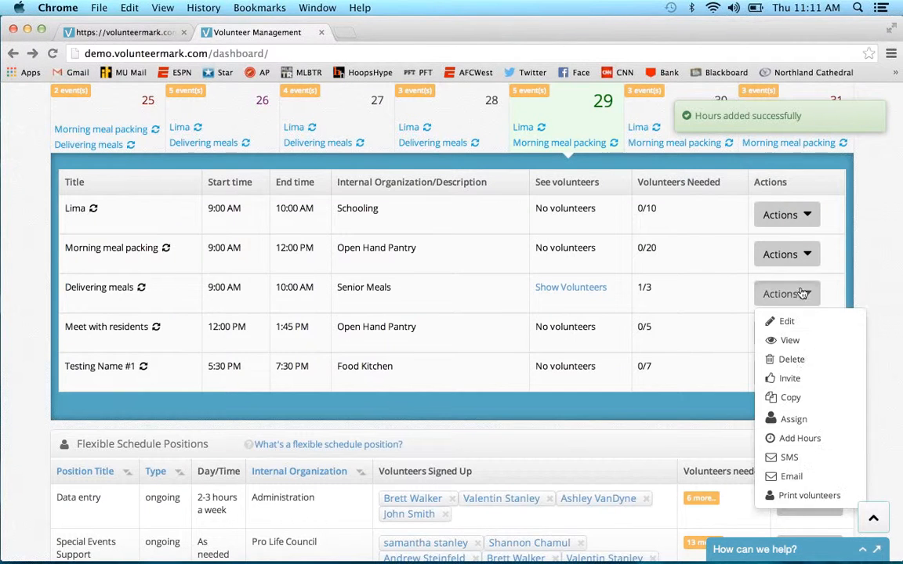
pyautogui.click(792, 460)
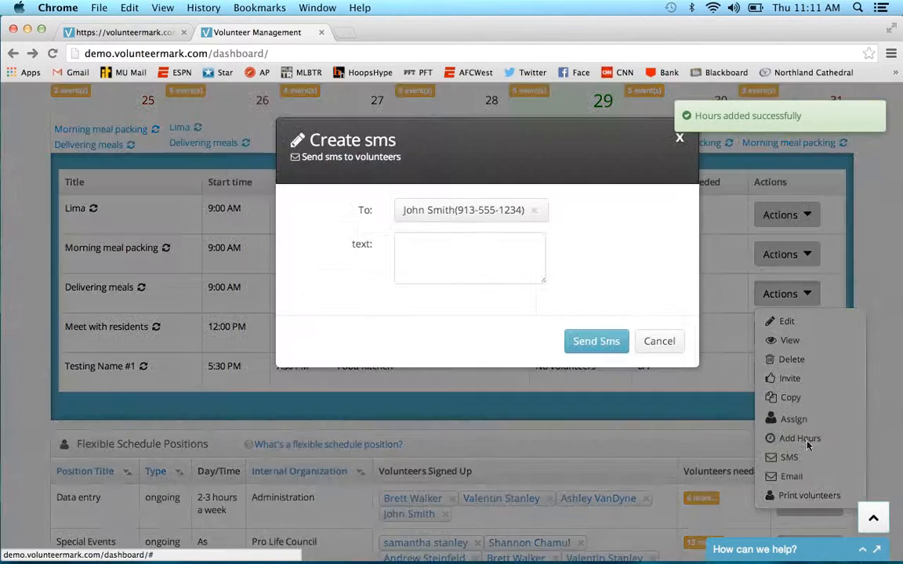
pyautogui.click(663, 343)
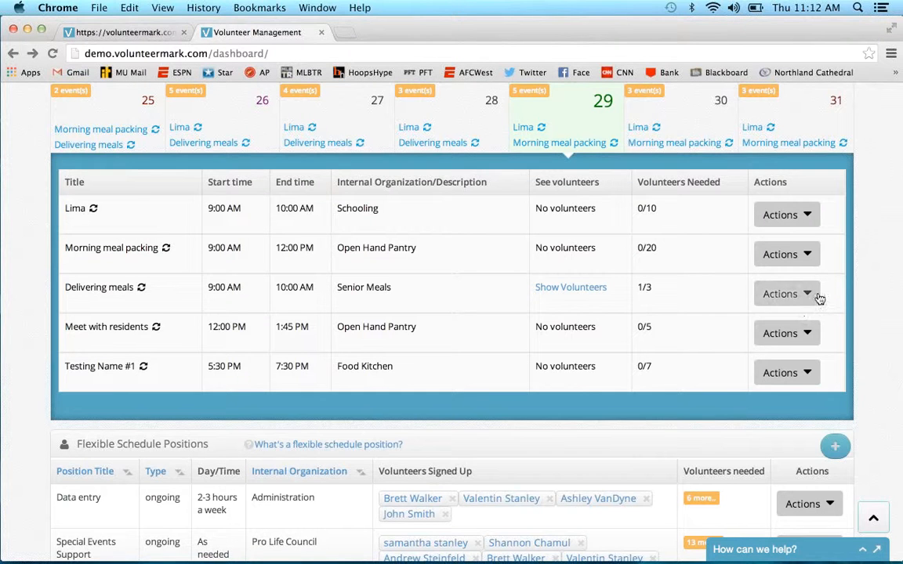
# Step: View the printable volunteer list for the Delivering meals shift and close its browser tab
pyautogui.click(815, 297)
pyautogui.click(803, 494)
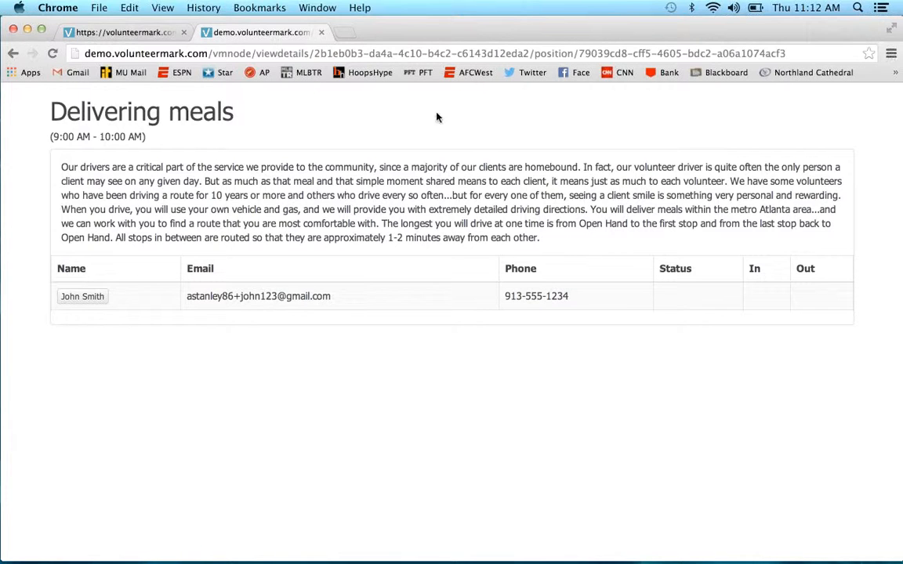
pyautogui.click(322, 33)
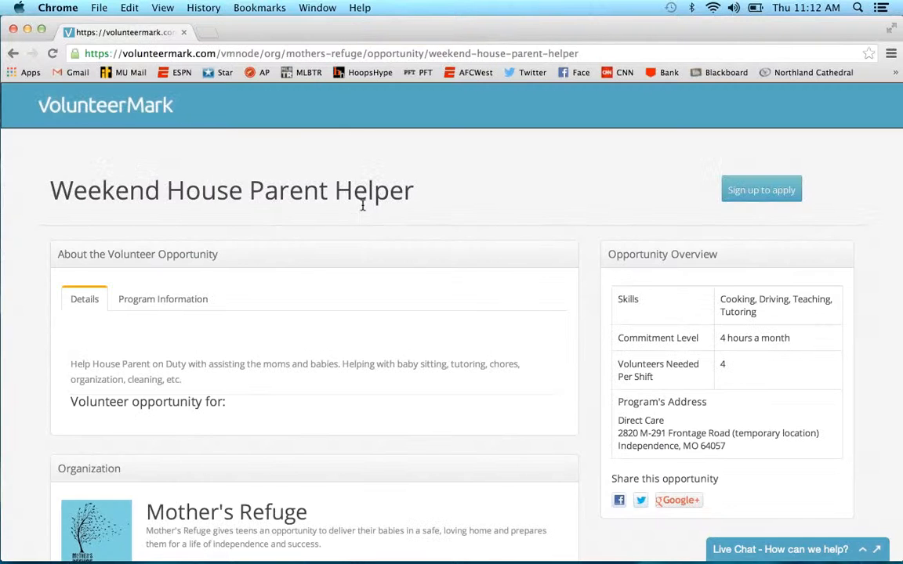
# Step: Load demo.volunteermark.com in a new browser tab and open the organization's dashboard
pyautogui.click(207, 32)
pyautogui.write('demo.volunteermark.com')
pyautogui.press('Return')
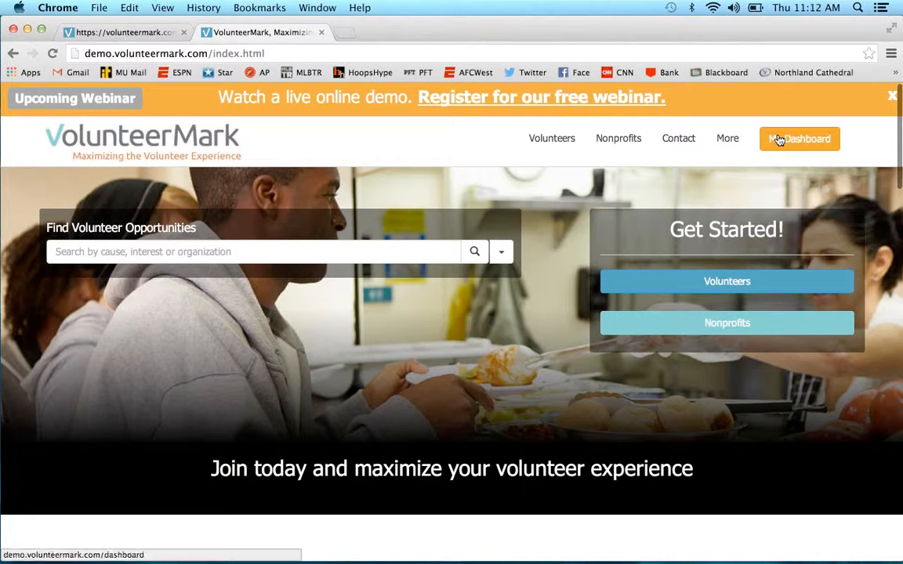
pyautogui.click(778, 139)
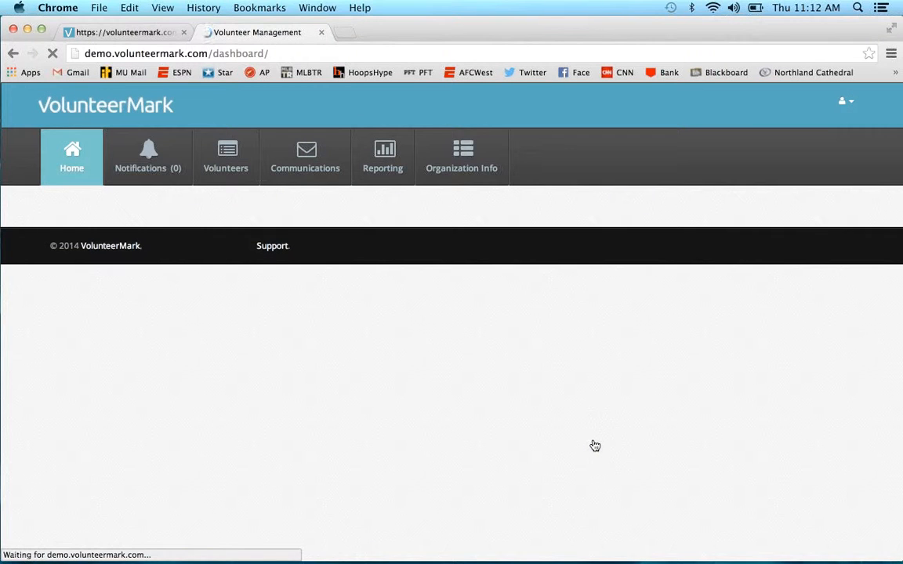
pyautogui.click(891, 50)
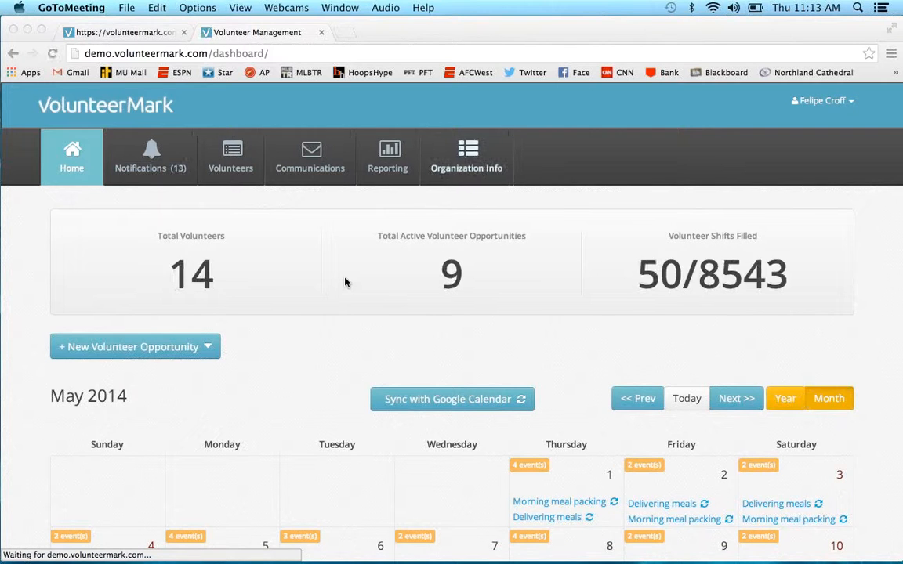
# Step: Look over the May 2014 calendar, expand the events on day 29, and collapse them again
pyautogui.scroll(-5, 346, 282)
pyautogui.scroll(1, 346, 282)
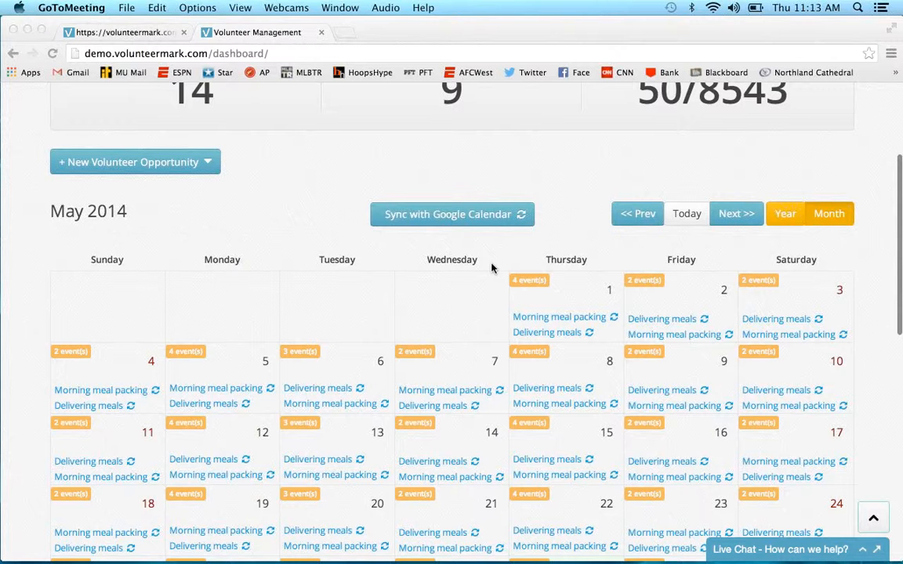
pyautogui.scroll(-1, 491, 269)
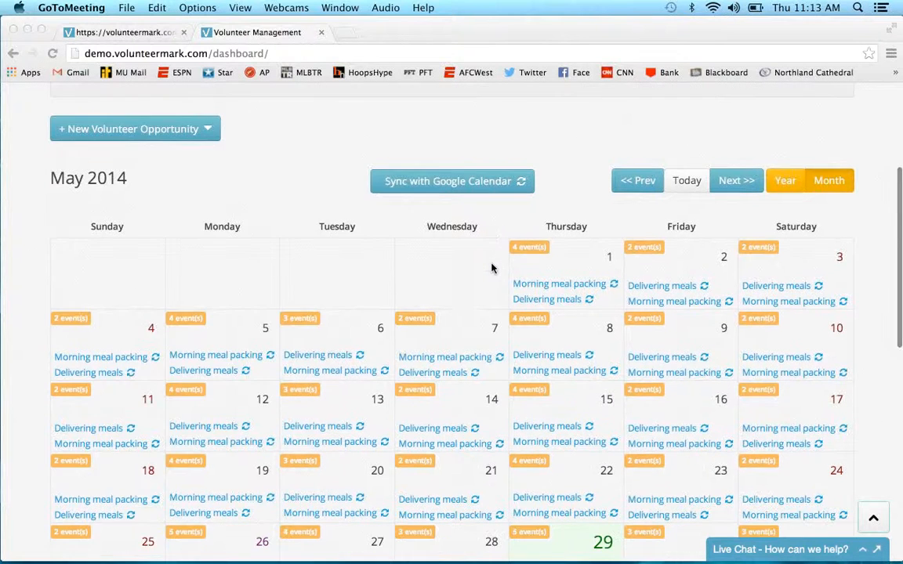
pyautogui.scroll(-5, 517, 282)
pyautogui.scroll(-1, 547, 295)
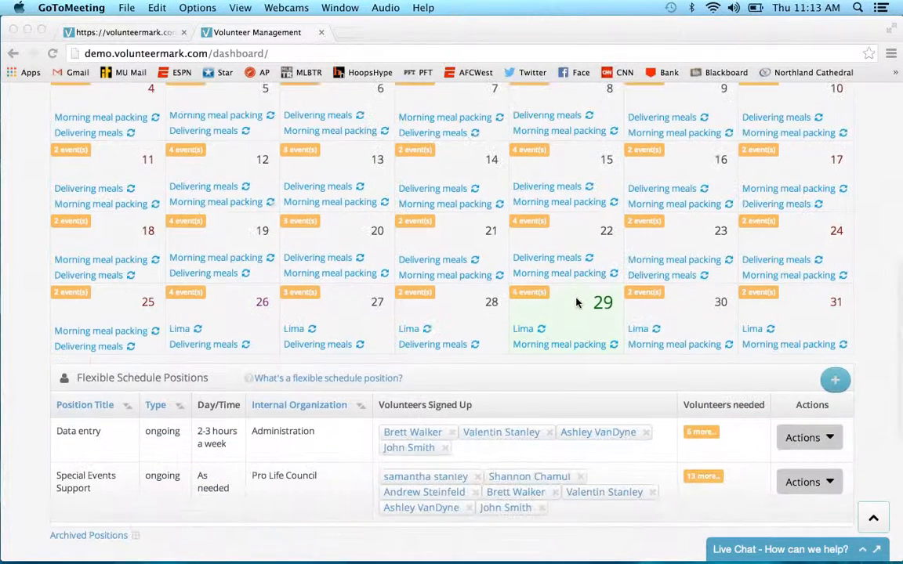
pyautogui.click(578, 305)
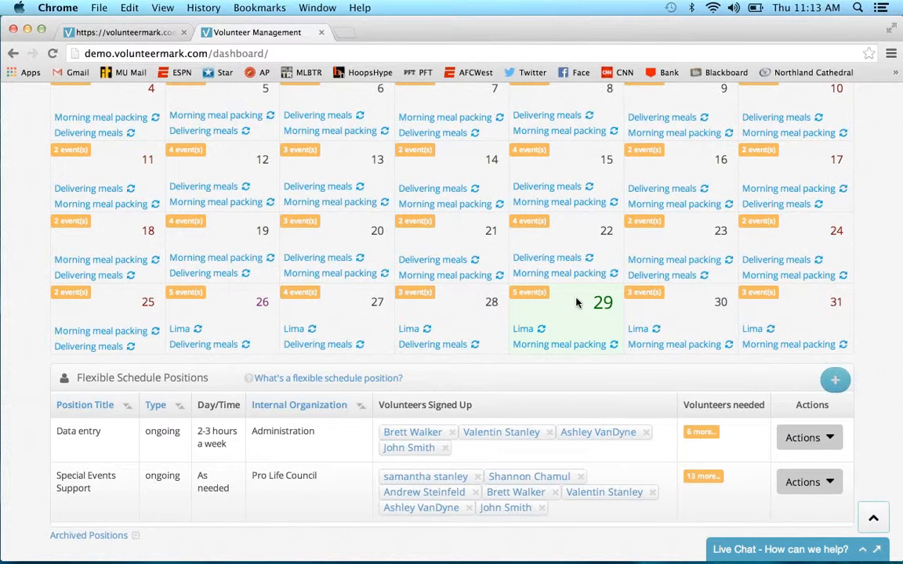
pyautogui.click(576, 303)
pyautogui.scroll(-3, 576, 303)
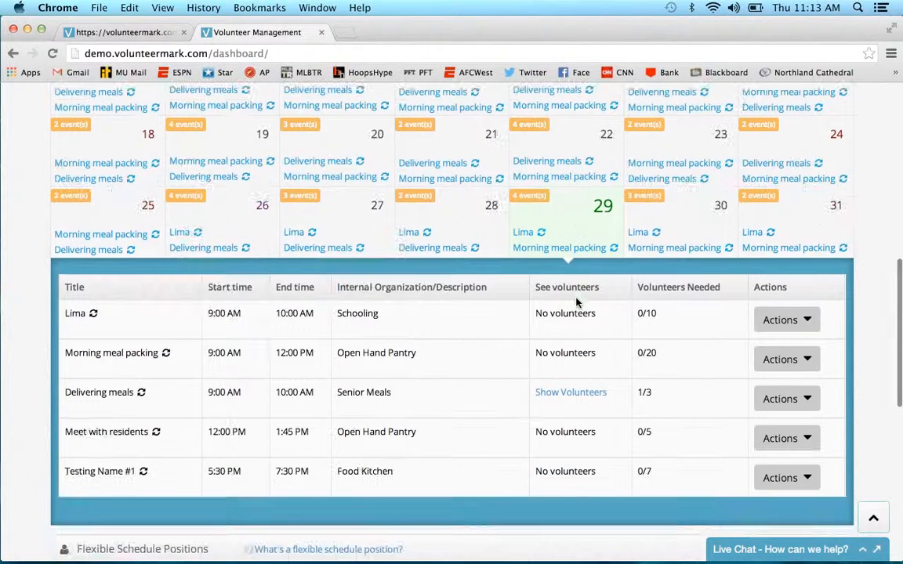
pyautogui.click(572, 256)
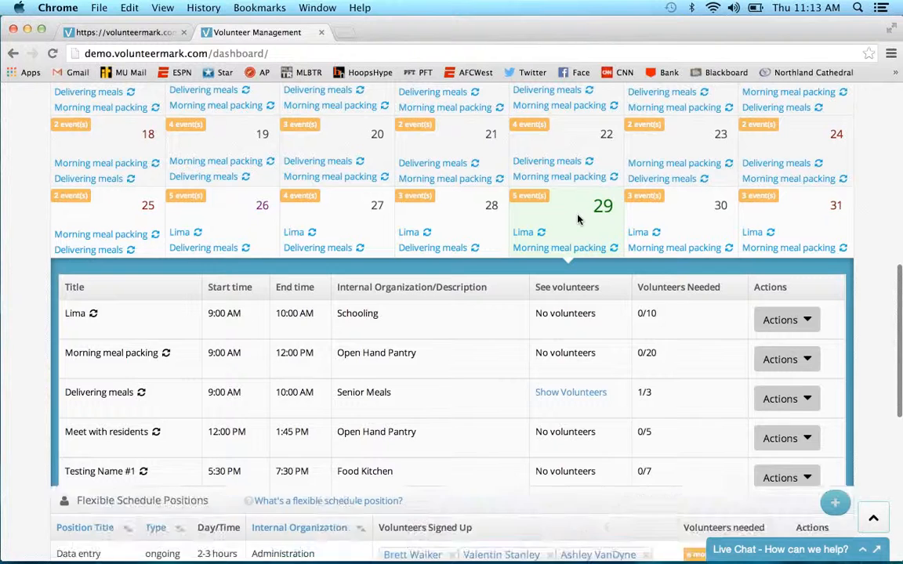
# Step: Examine the flexible schedule positions and the lists of programs and departments below the calendar
pyautogui.scroll(-3, 579, 204)
pyautogui.scroll(-2, 578, 220)
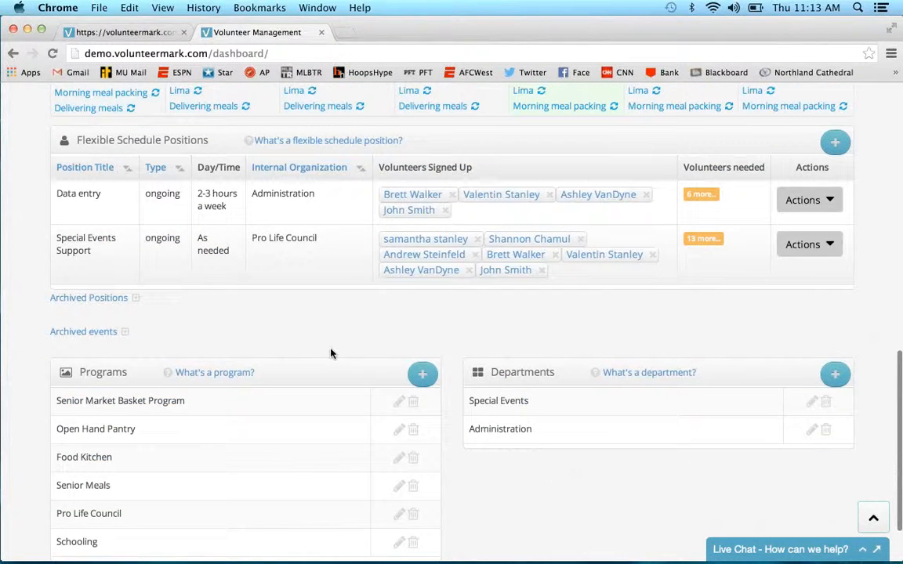
pyautogui.scroll(-3, 330, 353)
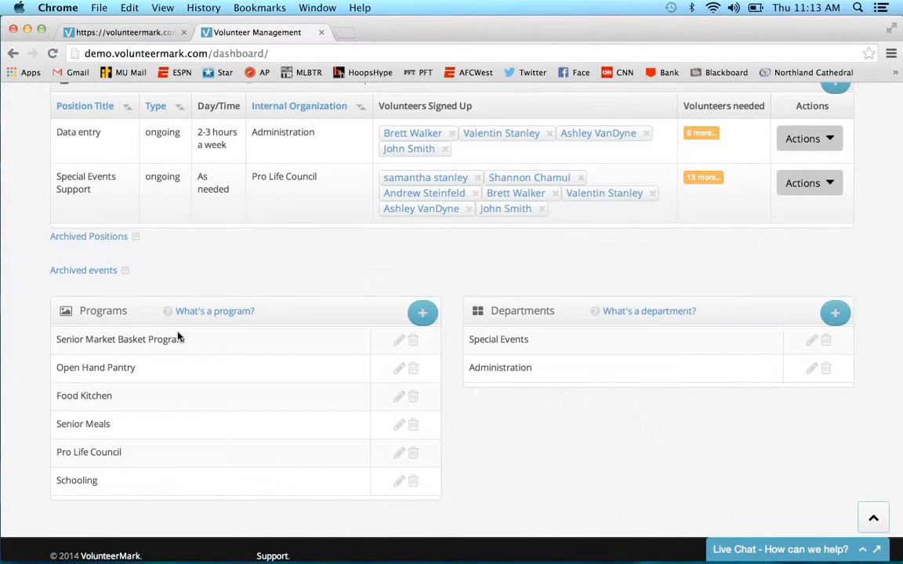
# Step: Switch to the browser tab with the Weekend House Parent Helper opportunity and review its details
pyautogui.click(111, 34)
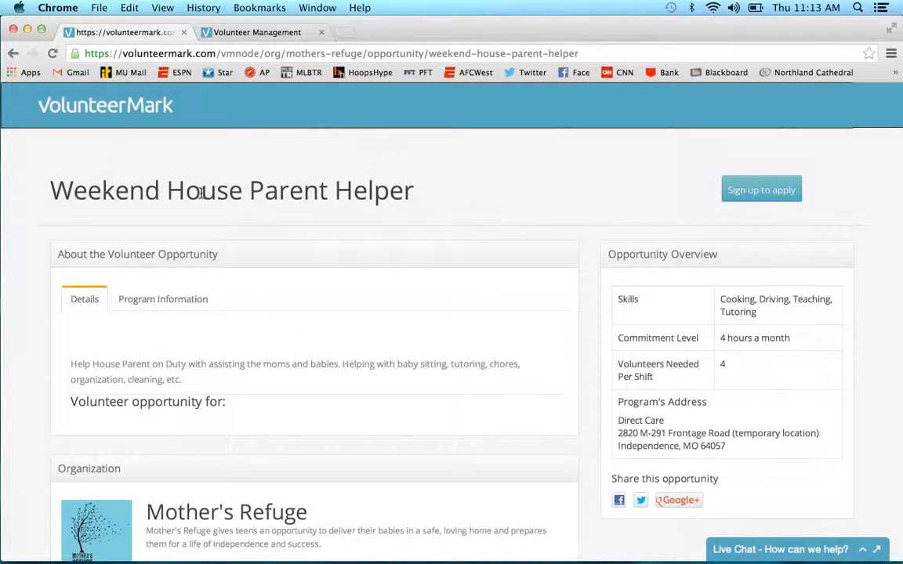
pyautogui.scroll(-3, 203, 200)
pyautogui.scroll(2, 203, 199)
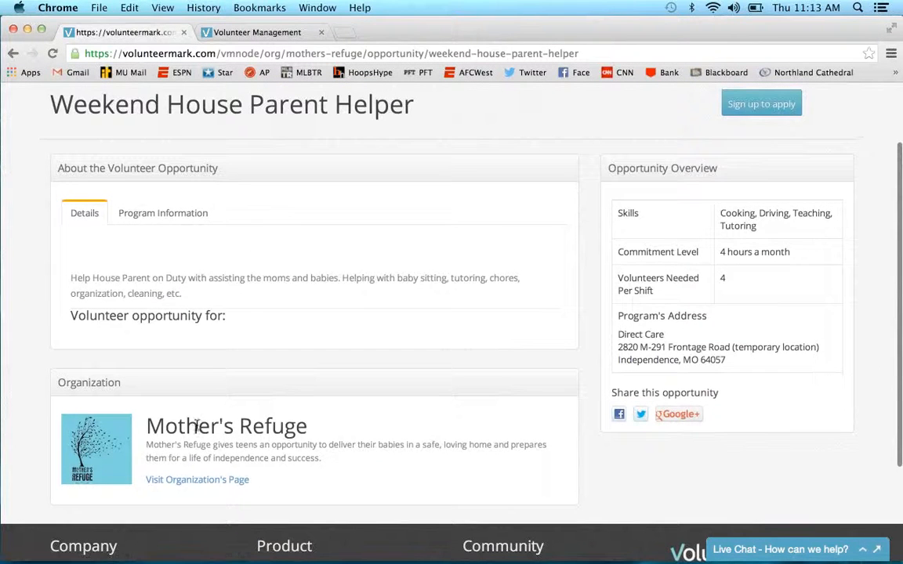
pyautogui.scroll(1, 123, 253)
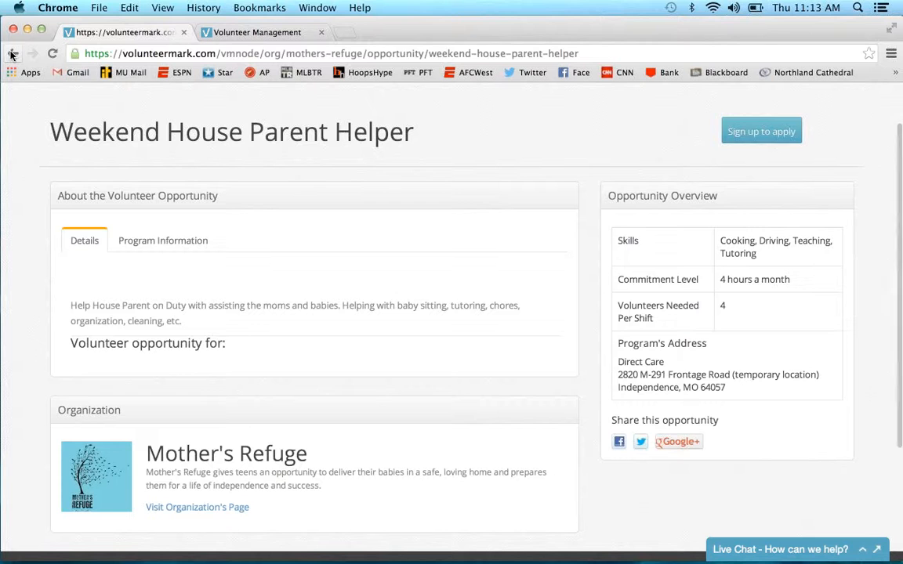
# Step: Go back to the VolunteerMark home page and reopen the Weekend House Parent Helper opportunity
pyautogui.click(12, 53)
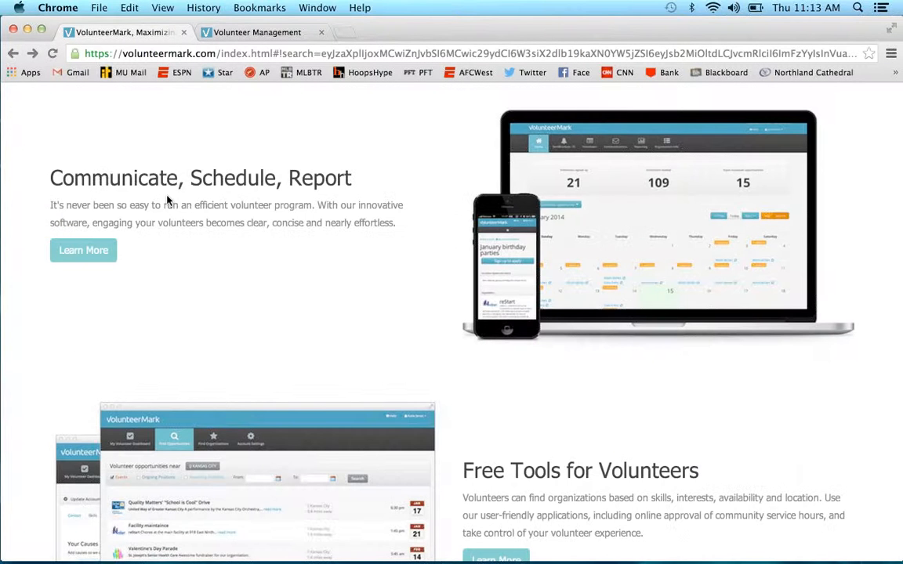
pyautogui.scroll(10, 287, 248)
pyautogui.scroll(1, 288, 249)
pyautogui.click(302, 249)
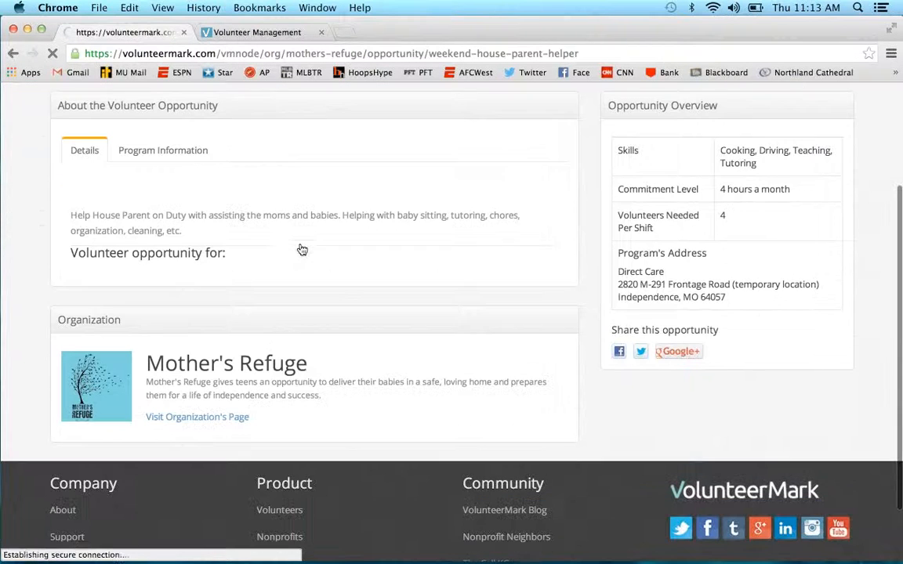
# Step: Open the Mother's Refuge organization page and look over its volunteer opportunities by program
pyautogui.click(232, 426)
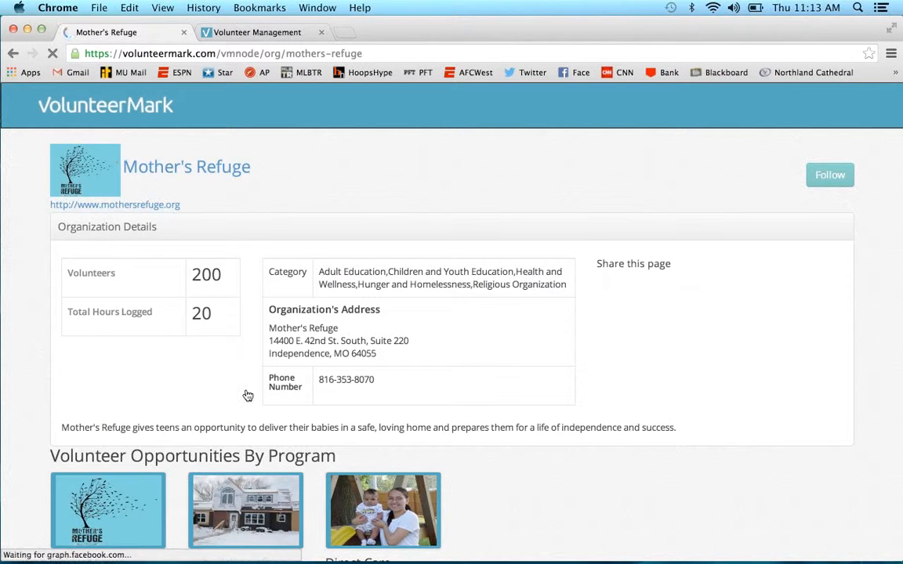
pyautogui.scroll(-4, 247, 392)
pyautogui.scroll(-2, 246, 390)
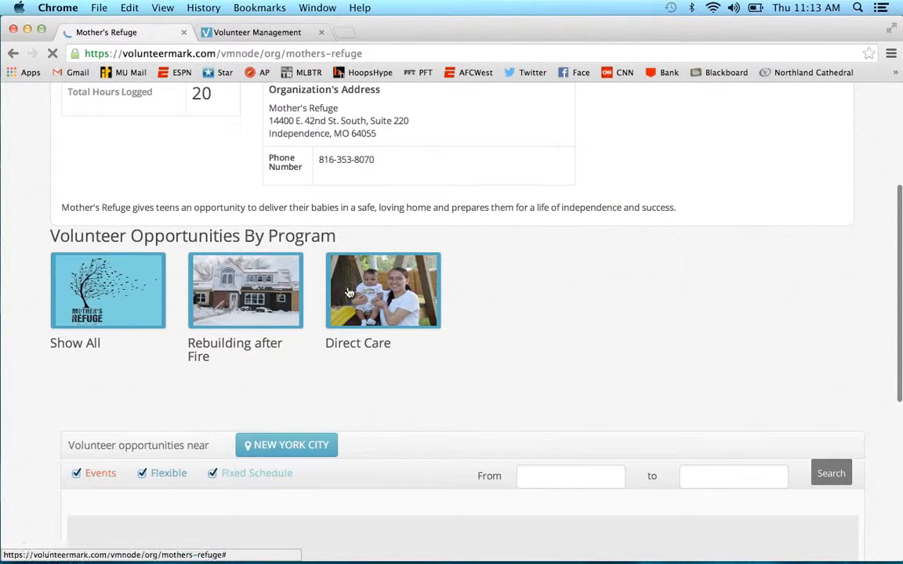
# Step: Review the filtered opportunities on the Mother's Refuge page and set the program selection to Show All
pyautogui.scroll(-8, 347, 291)
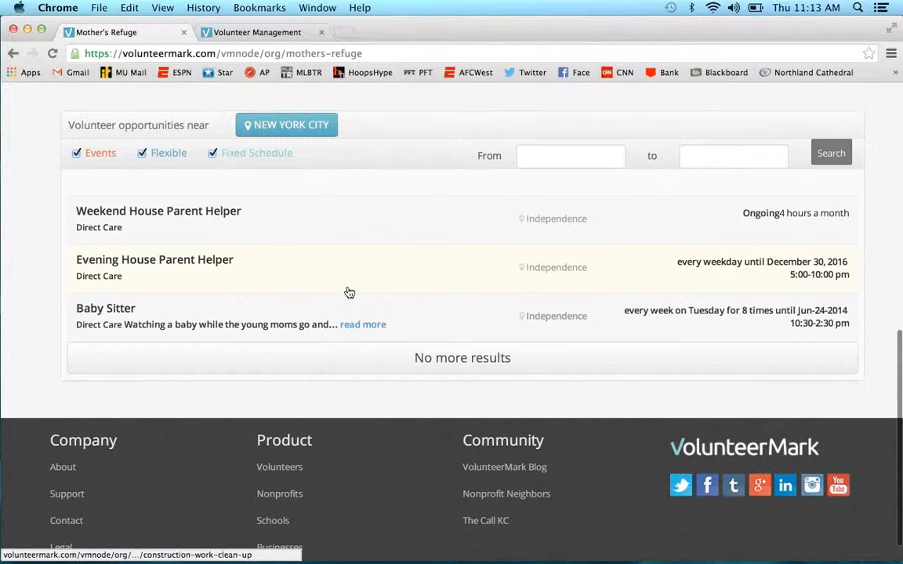
pyautogui.scroll(3, 349, 292)
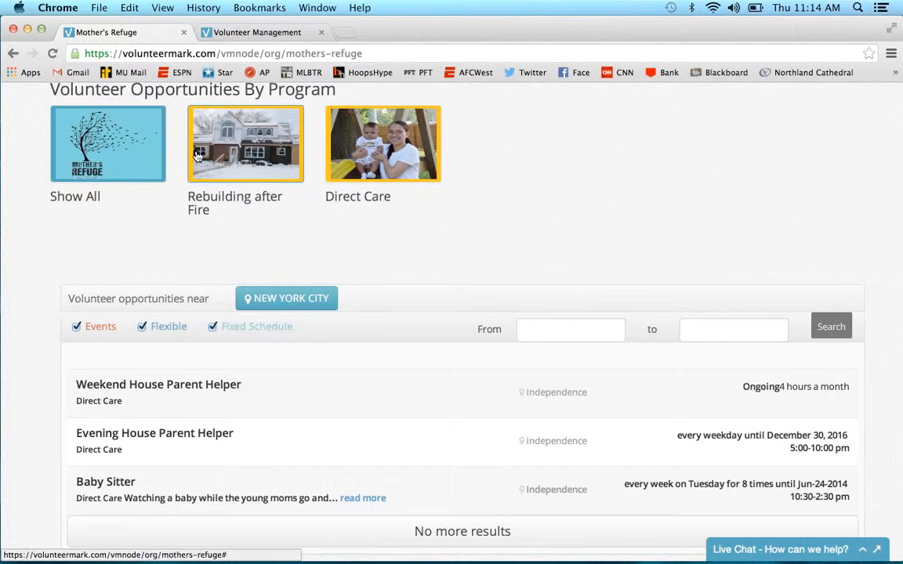
pyautogui.click(110, 164)
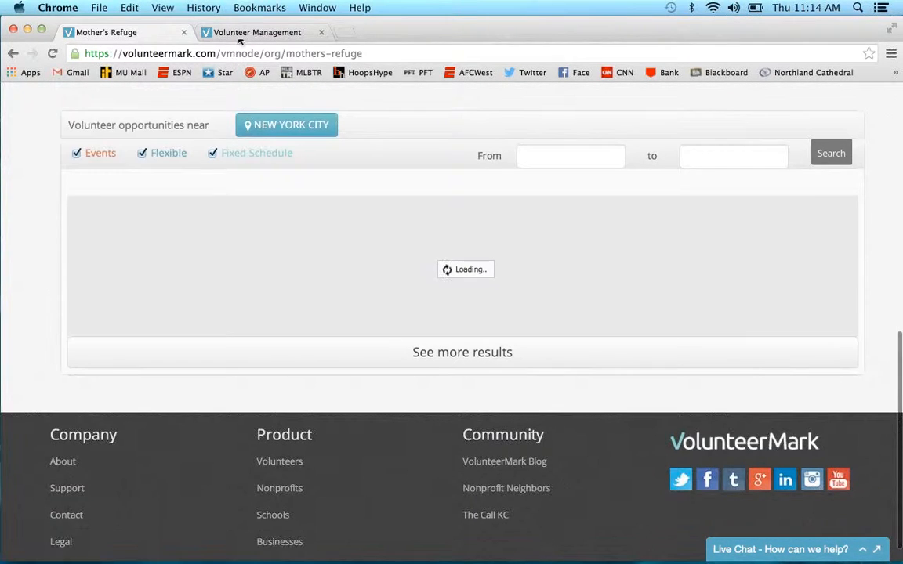
# Step: Switch to the Volunteer Management dashboard and review the active notifications for flexible, one-time and fixed schedule position requests
pyautogui.click(240, 34)
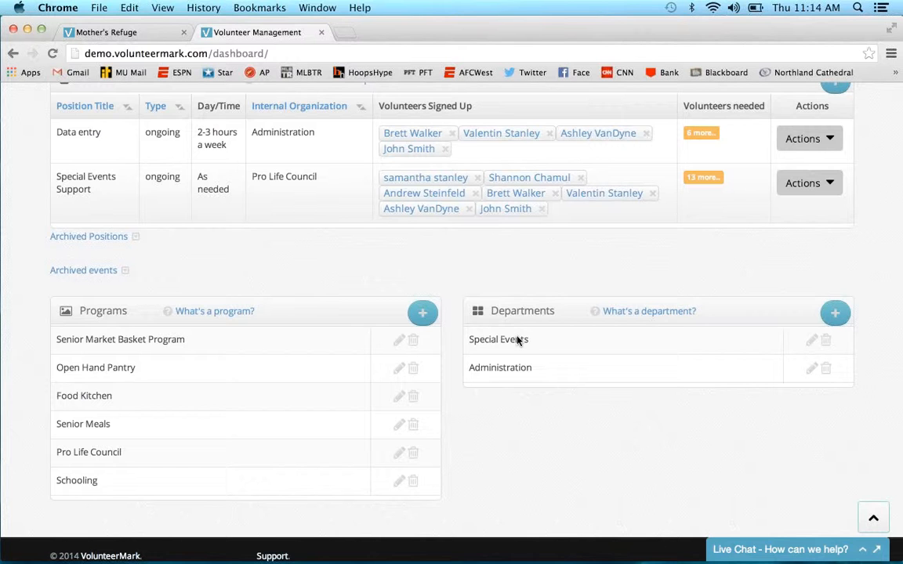
pyautogui.scroll(15, 518, 340)
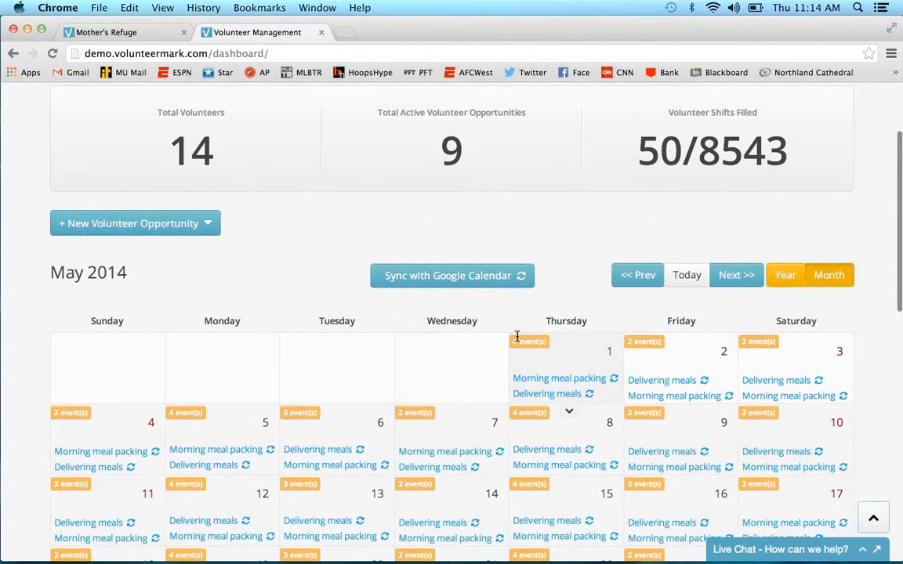
pyautogui.scroll(4, 518, 339)
pyautogui.click(179, 174)
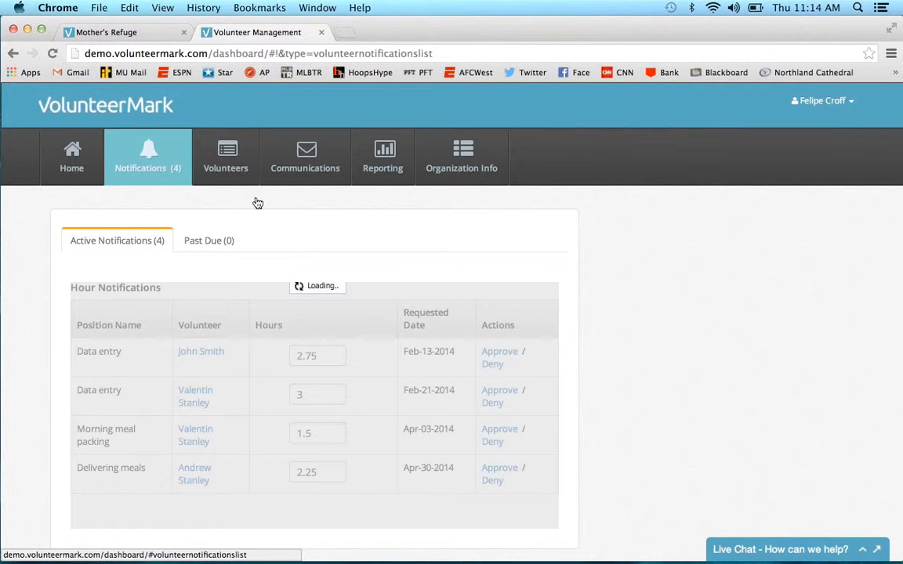
pyautogui.scroll(-3, 363, 258)
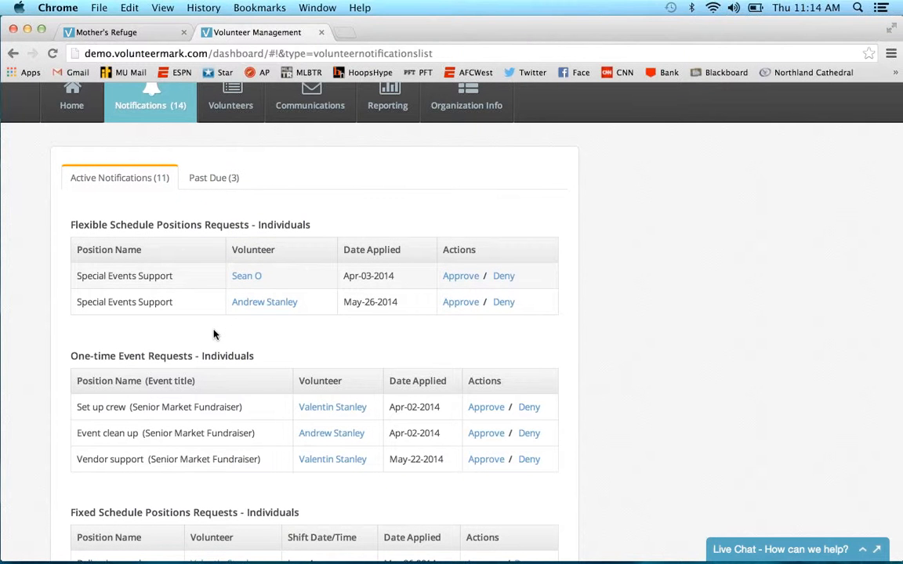
pyautogui.scroll(-2, 210, 353)
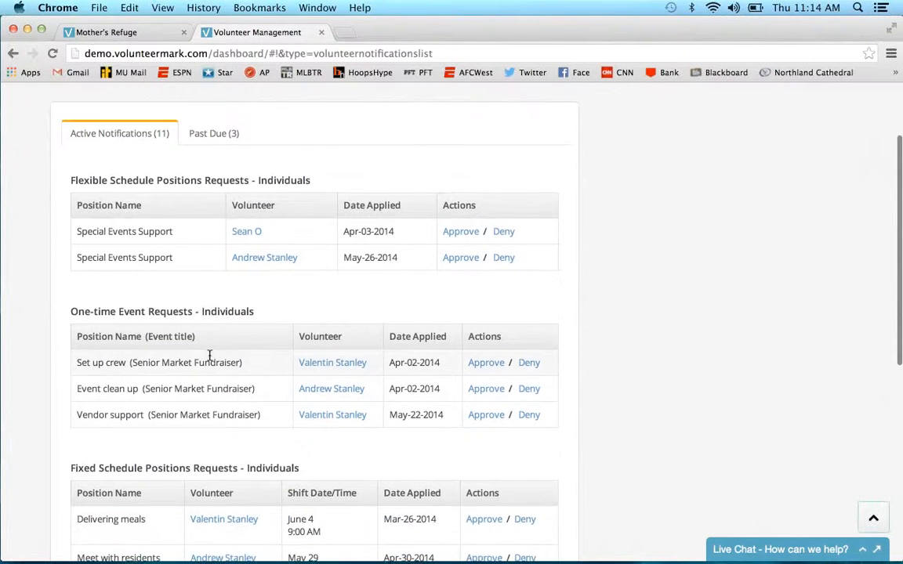
pyautogui.scroll(-2, 210, 355)
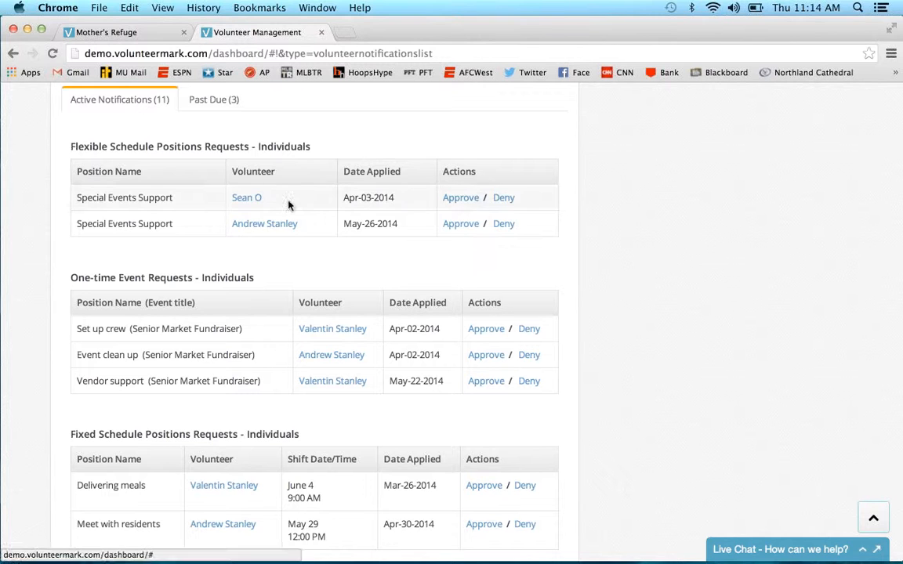
# Step: Open the profile of the volunteer who requested Special Events Support on May-26-2014 and look over the contact details and hours
pyautogui.click(268, 226)
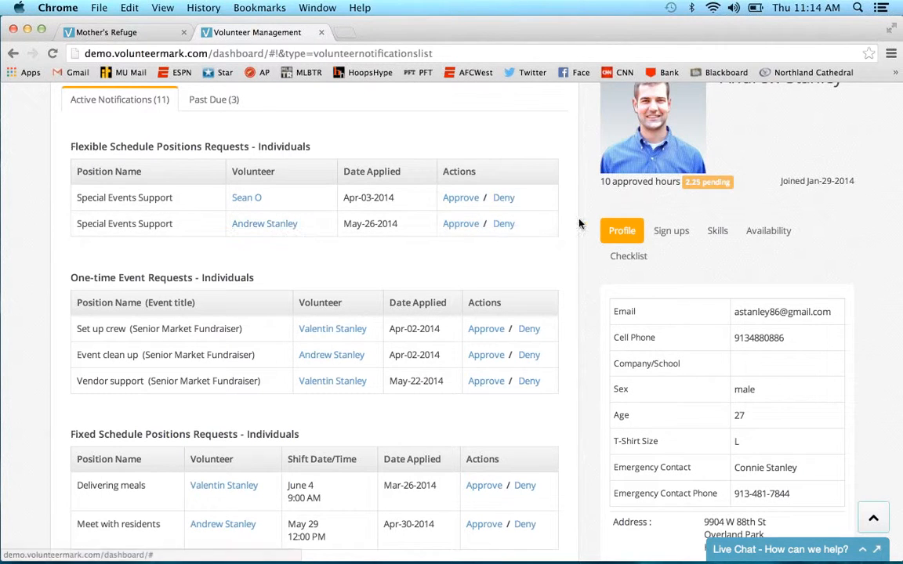
pyautogui.scroll(-2, 690, 244)
pyautogui.scroll(4, 689, 244)
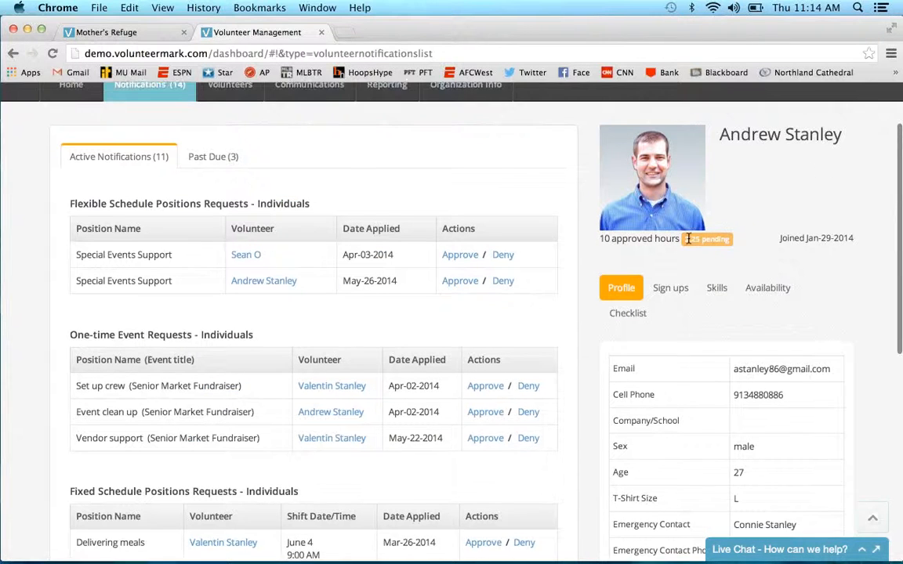
pyautogui.scroll(-1, 689, 243)
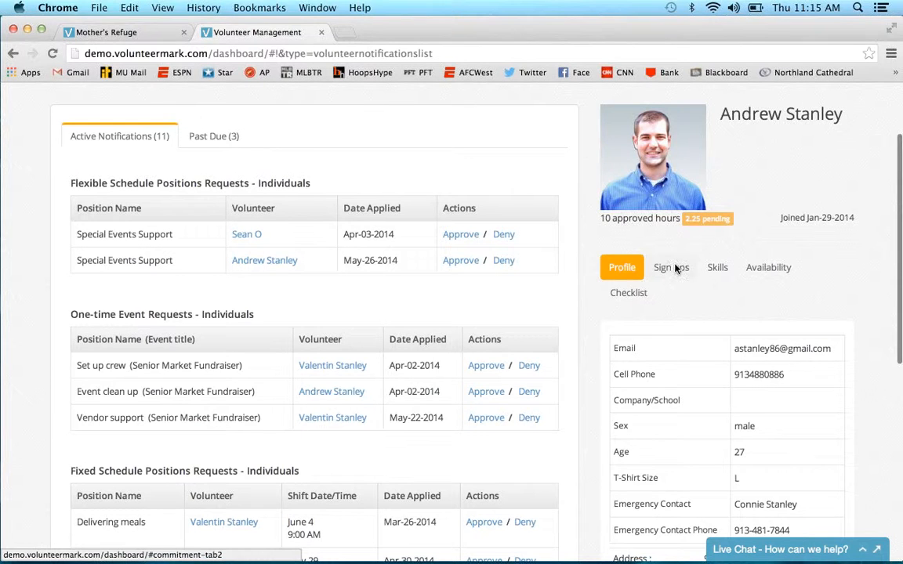
# Step: Replace the note in the volunteer's profile with "Reliable volunteer. Perhaps not reliable."
pyautogui.scroll(-4, 676, 269)
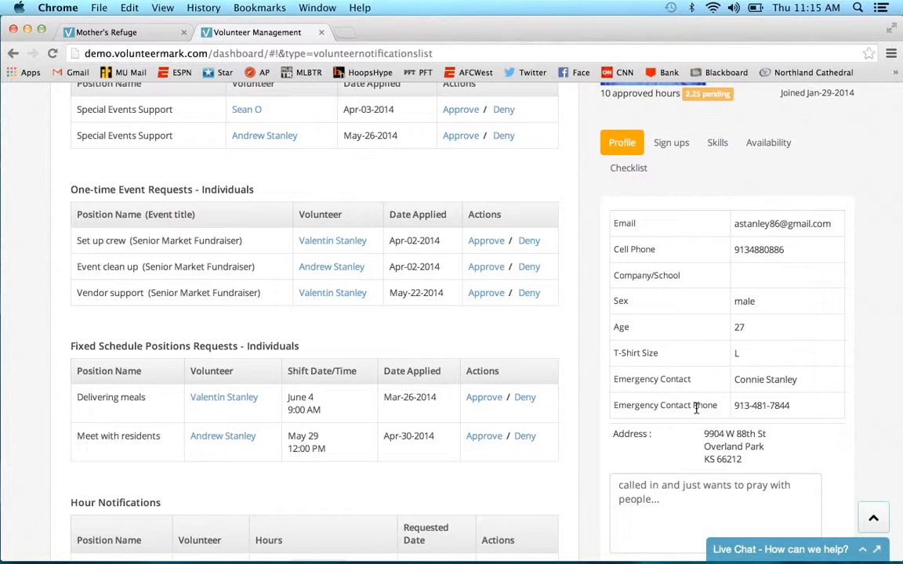
pyautogui.moveTo(664, 500); pyautogui.dragTo(610, 473)
pyautogui.write('Reliable volunteer. Perhpa')
pyautogui.press('BackSpace')
pyautogui.press('BackSpace')
pyautogui.write('aps.')
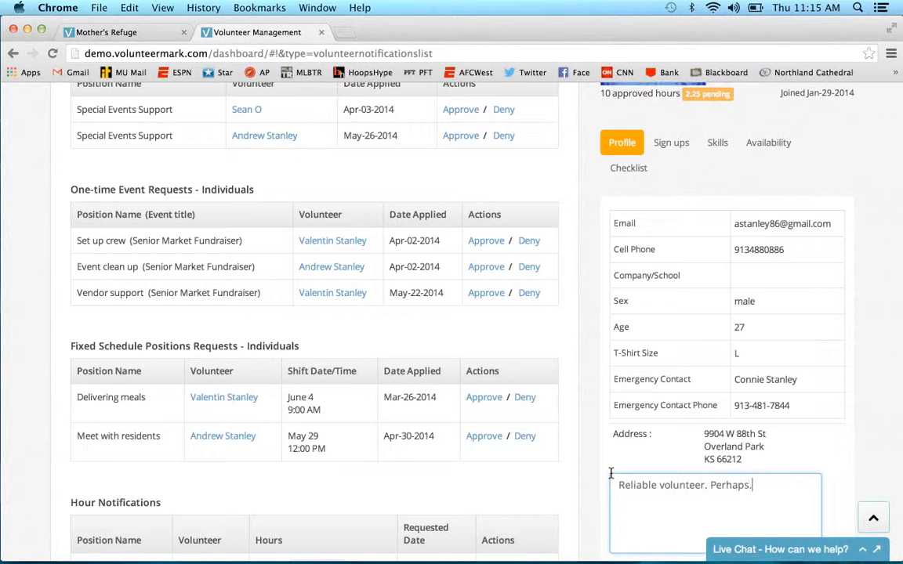
pyautogui.press('BackSpace')
pyautogui.write('not reliable.')
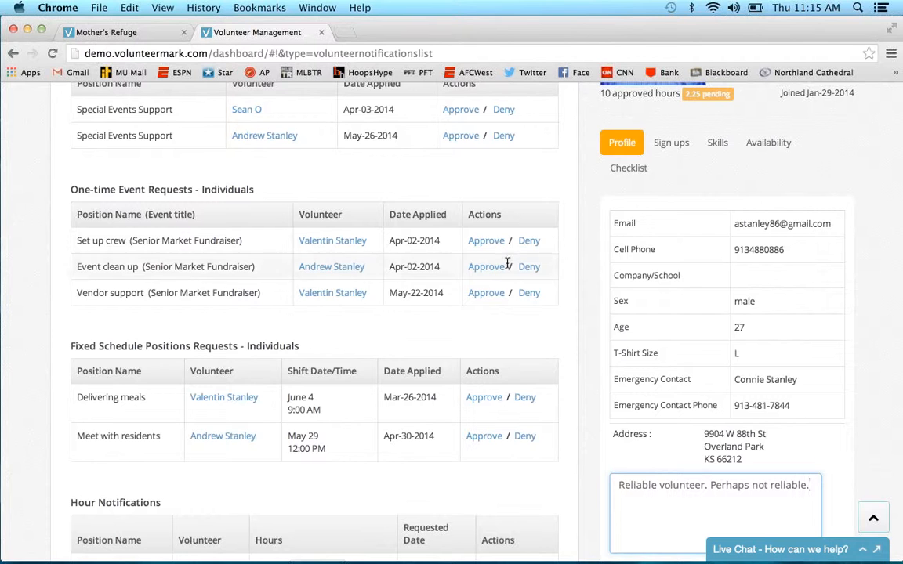
# Step: Look through the volunteer's sign-ups, skills and availability
pyautogui.click(671, 143)
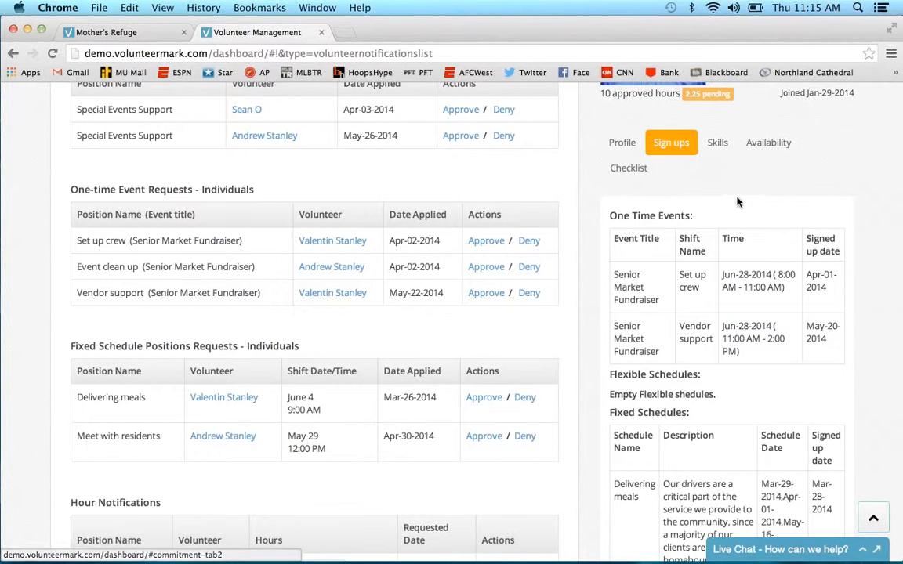
pyautogui.click(717, 143)
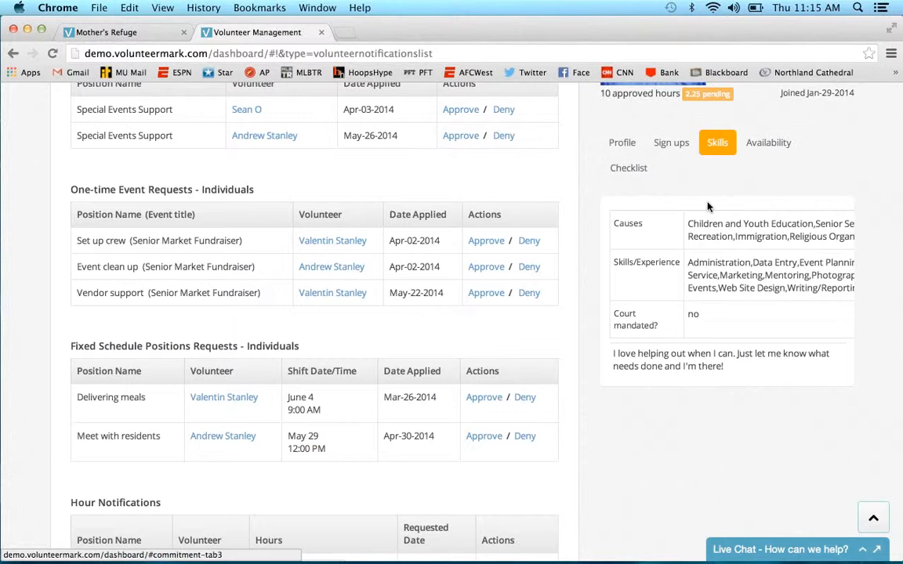
pyautogui.click(755, 147)
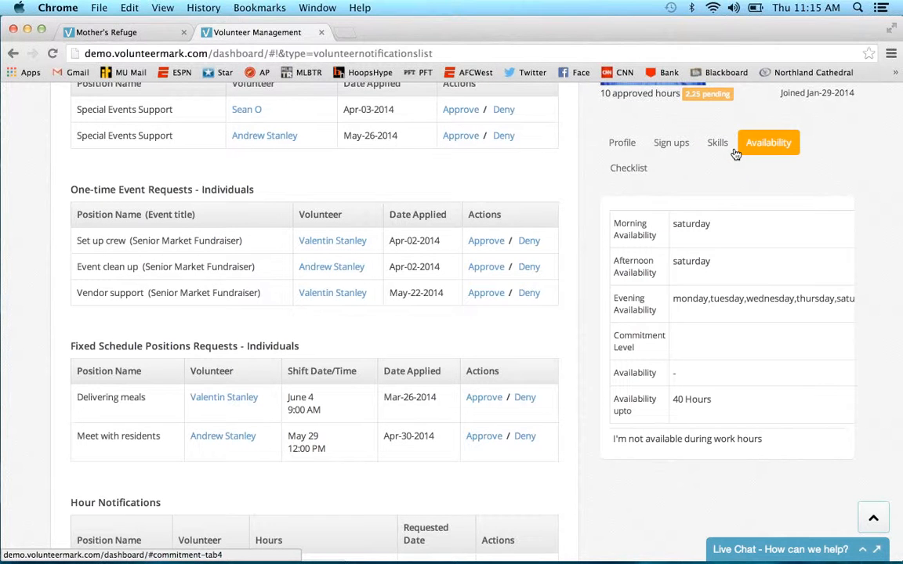
# Step: Uncheck Dues Paid 2014 and Background check 1 2 in the volunteer's checklist and save it
pyautogui.click(633, 170)
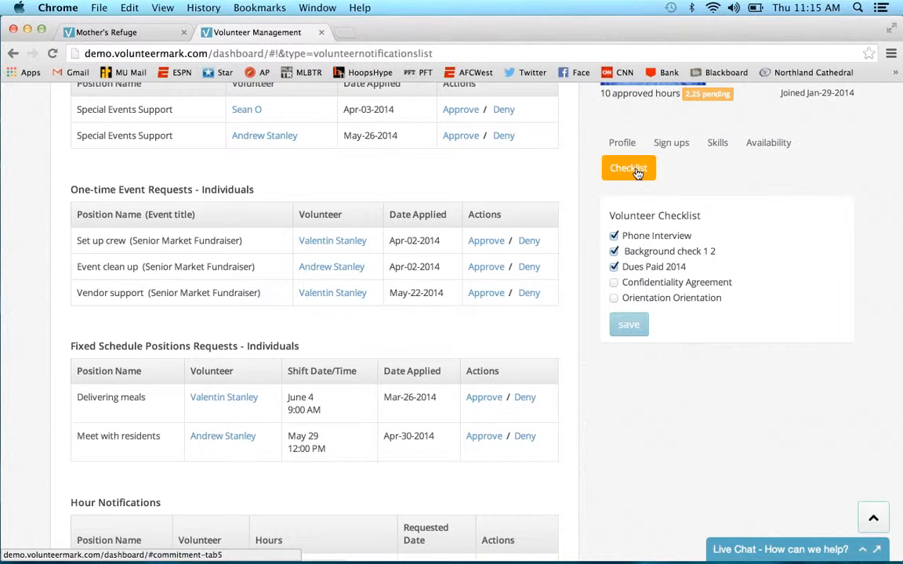
pyautogui.click(614, 265)
pyautogui.click(614, 253)
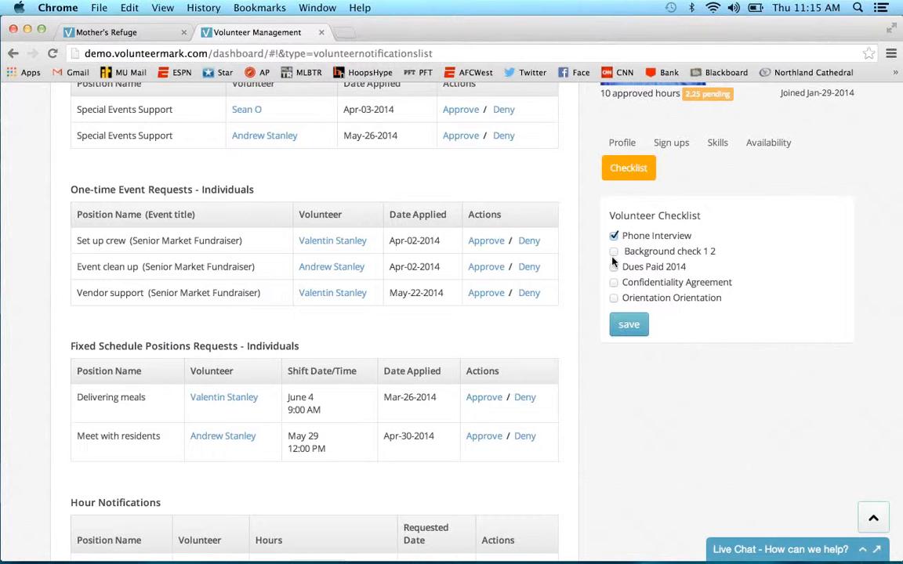
pyautogui.click(638, 331)
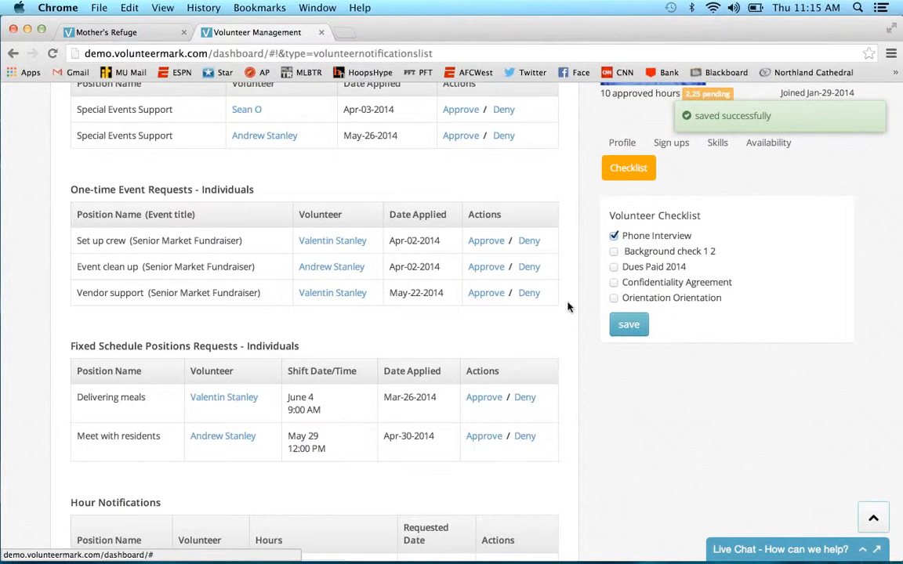
# Step: View the denial reason form for the Apr-03-2014 Special Events Support request, cancel it, and look over the hour notifications
pyautogui.scroll(5, 389, 207)
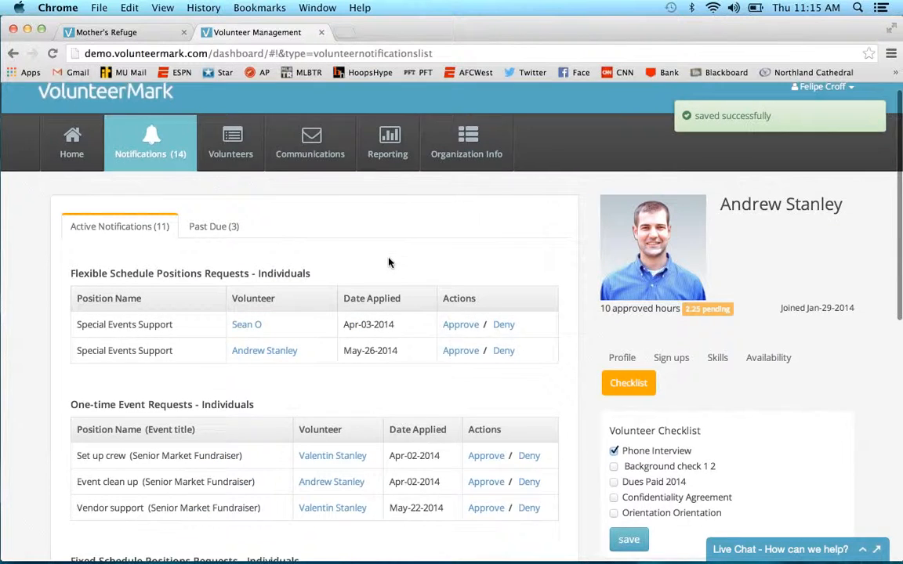
pyautogui.scroll(-3, 486, 211)
pyautogui.click(505, 210)
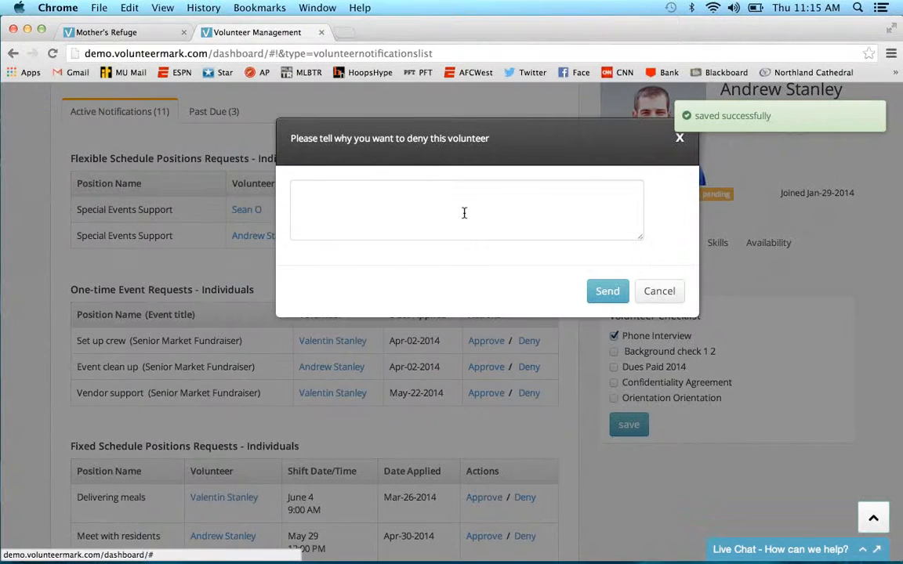
pyautogui.click(398, 200)
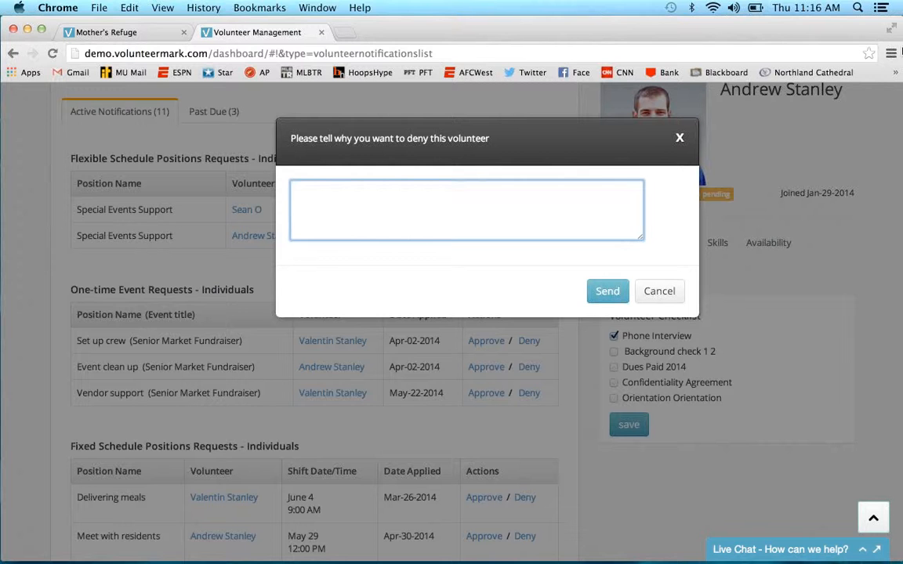
pyautogui.click(660, 290)
pyautogui.scroll(-10, 500, 299)
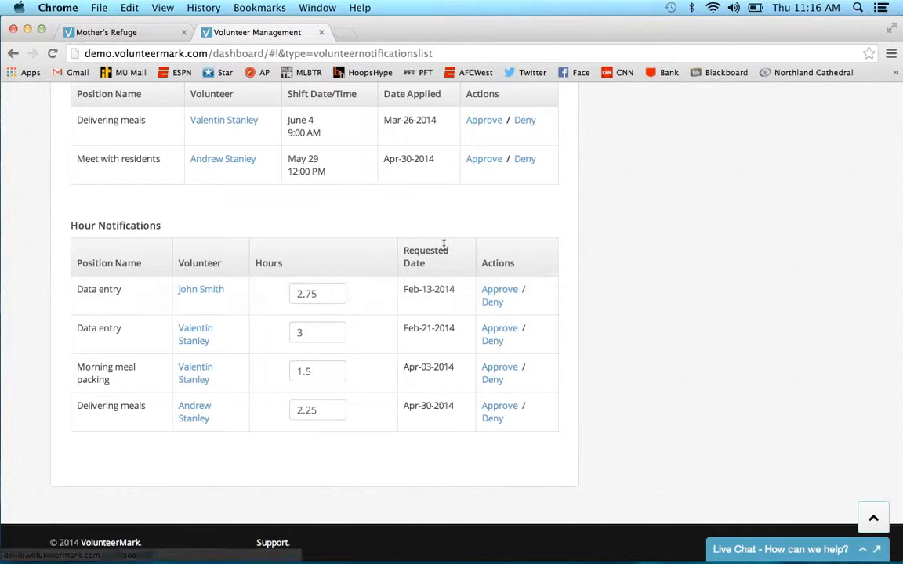
pyautogui.scroll(10, 444, 247)
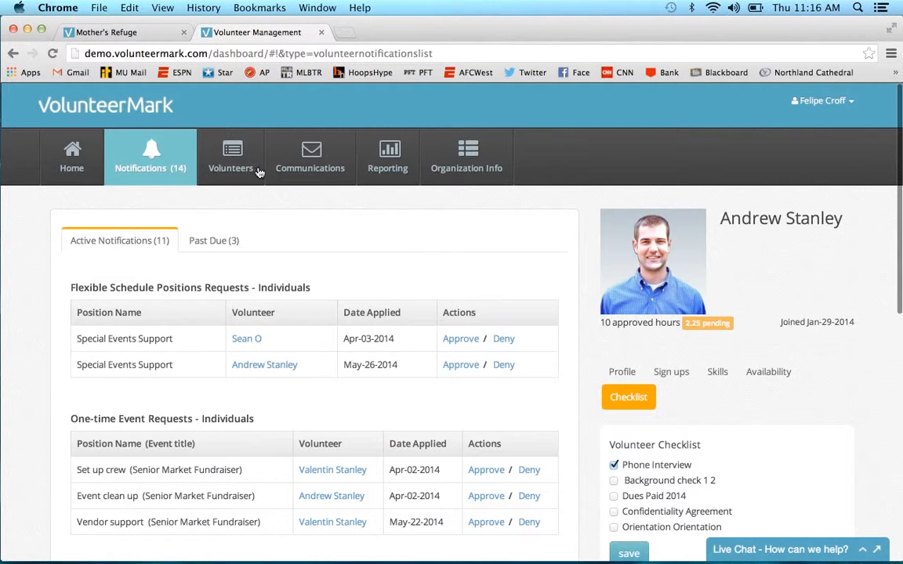
# Step: Open the organization's volunteer list and review its search, filter and export options and the volunteers' tags
pyautogui.click(256, 169)
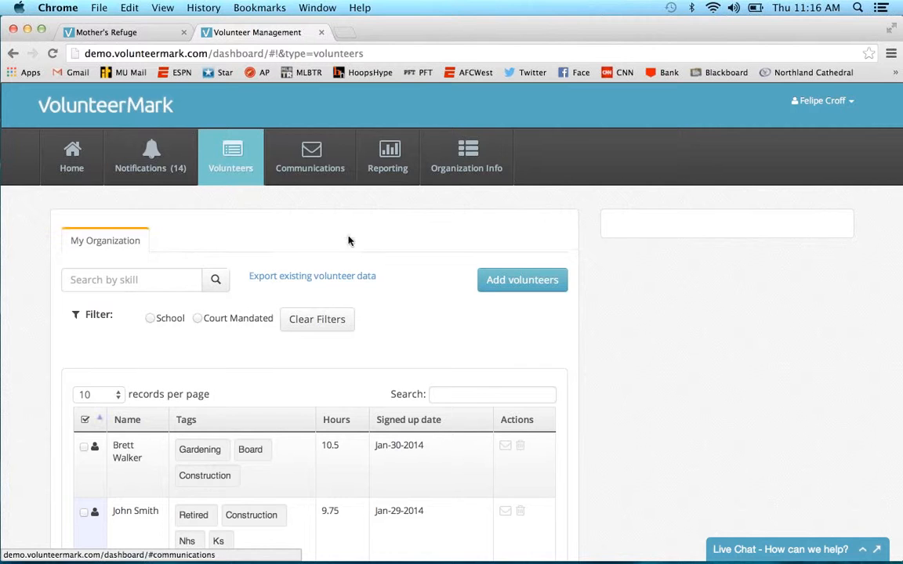
pyautogui.scroll(-3, 373, 255)
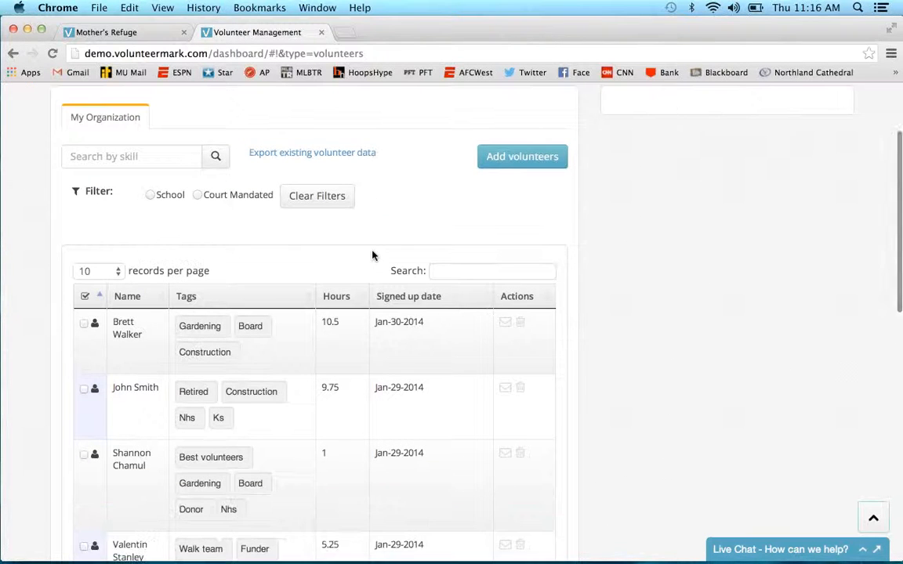
pyautogui.click(885, 59)
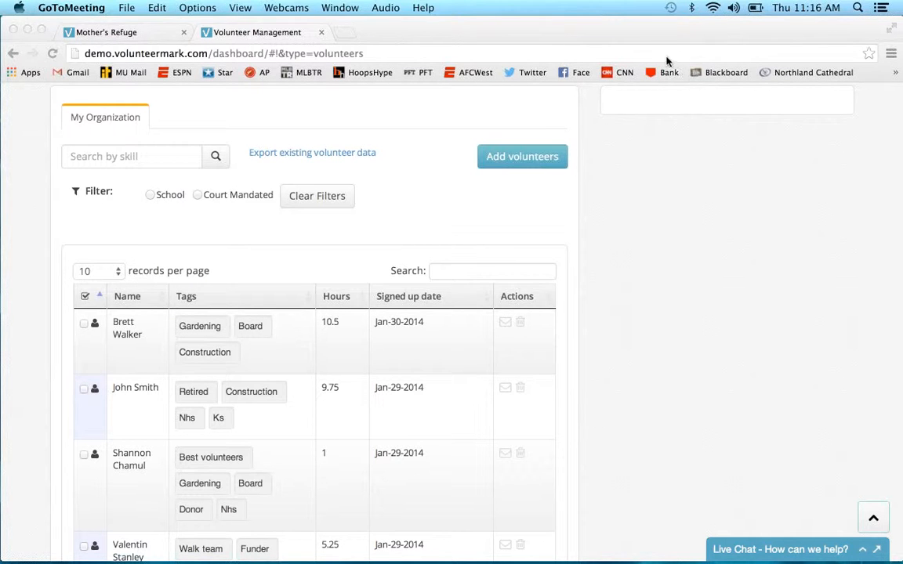
pyautogui.click(292, 361)
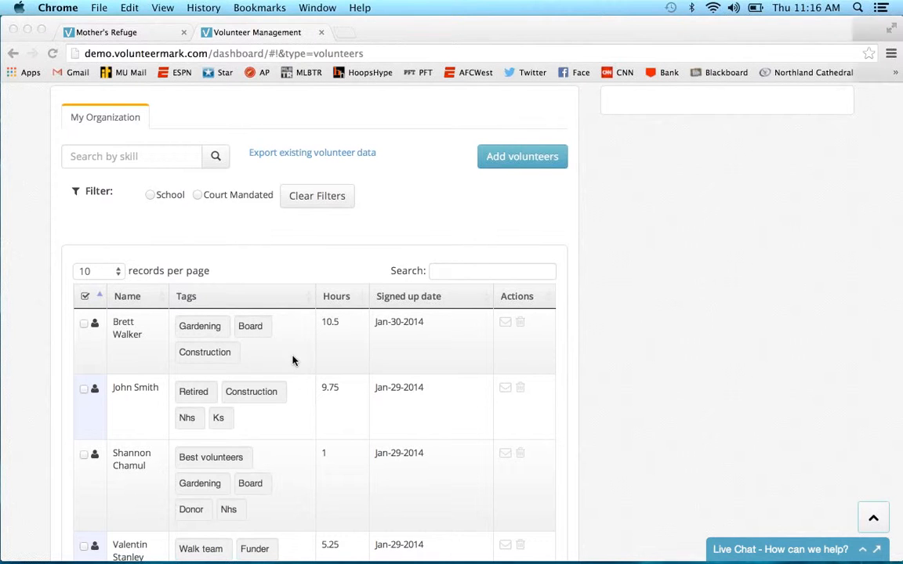
pyautogui.scroll(3, 292, 359)
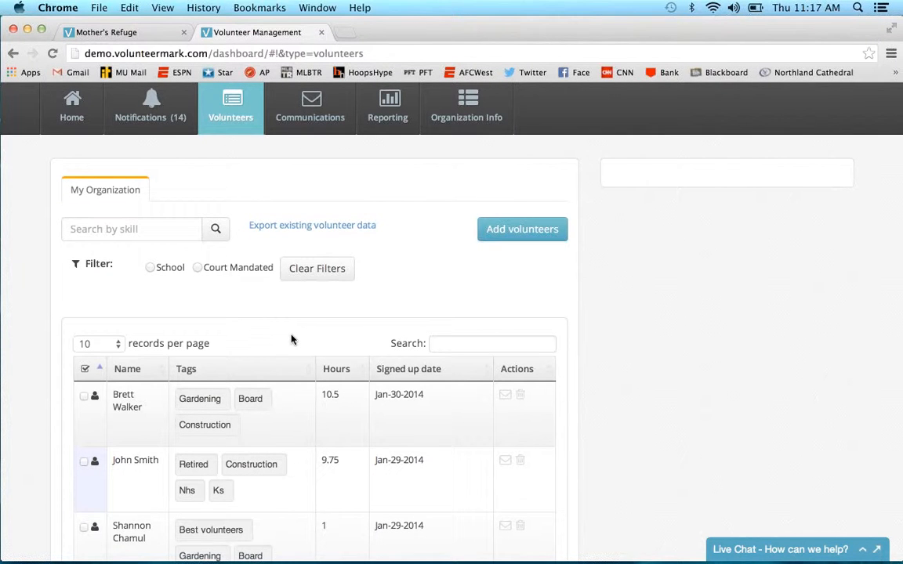
pyautogui.scroll(1, 269, 328)
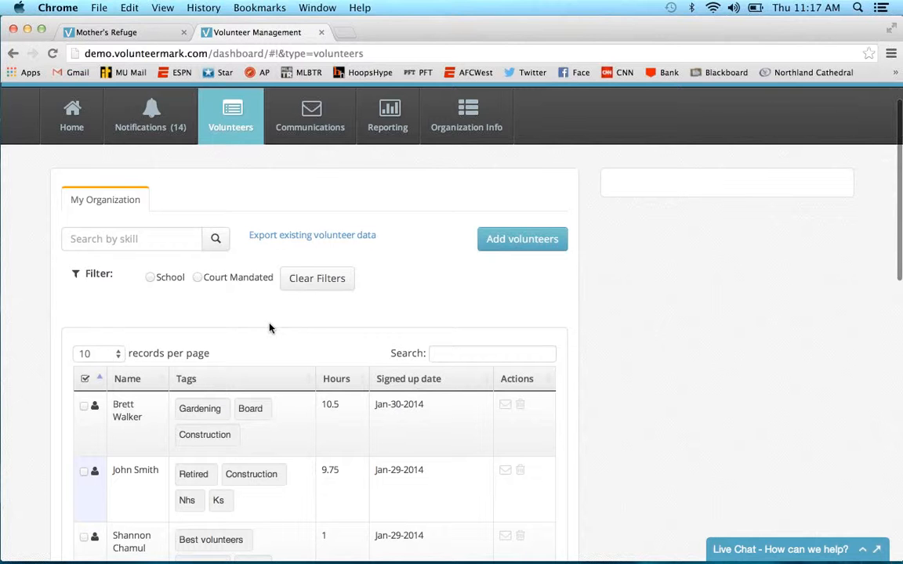
pyautogui.scroll(-3, 269, 327)
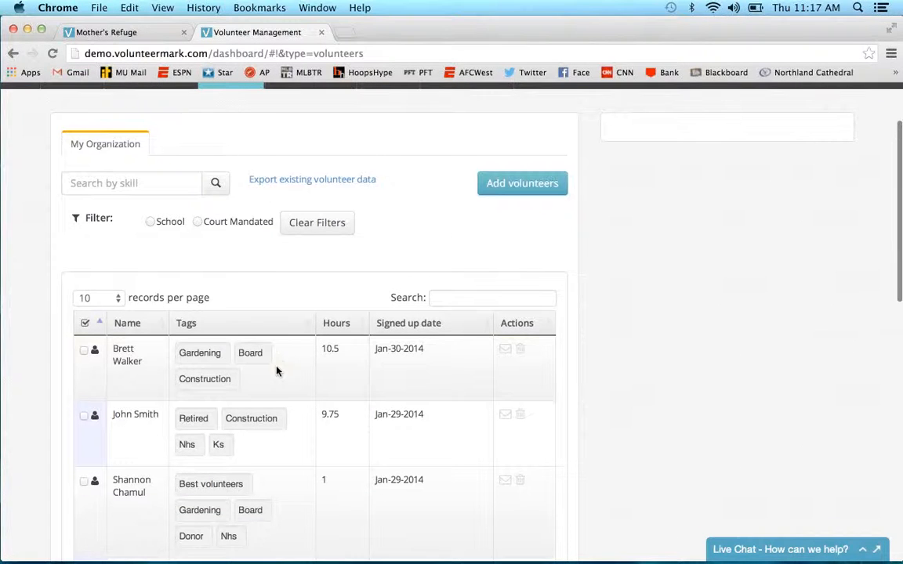
# Step: Open the profile of the first volunteer in the list, tagged Gardening, Board and Construction, and look it over
pyautogui.click(276, 372)
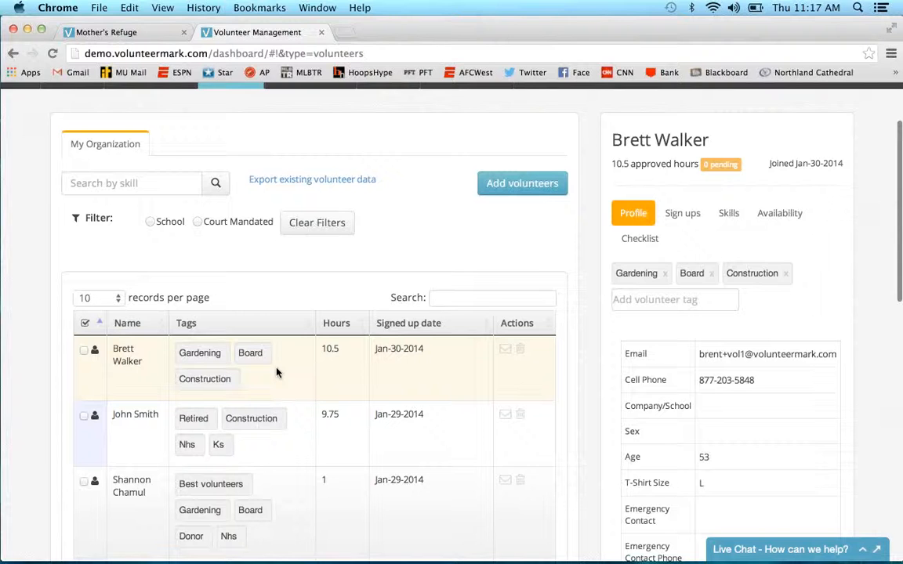
pyautogui.scroll(-5, 276, 372)
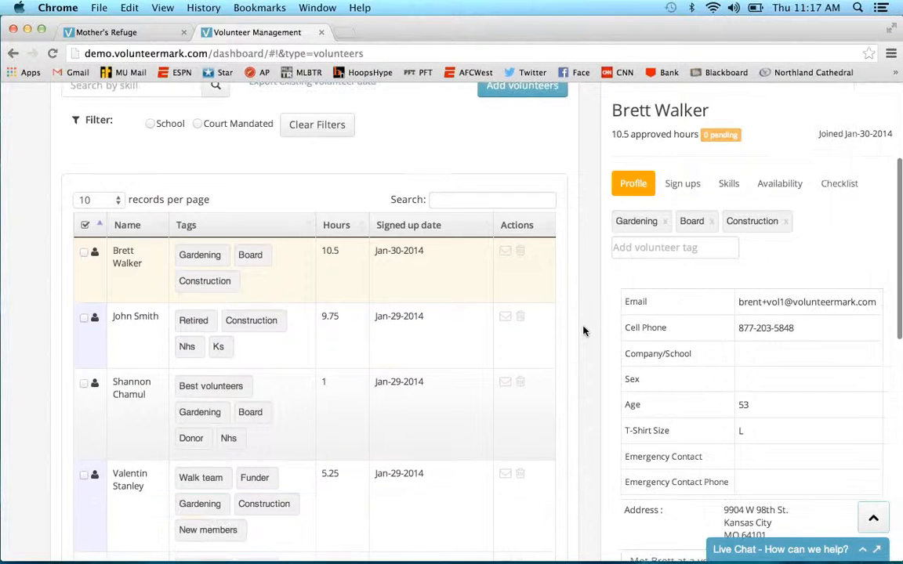
pyautogui.scroll(2, 583, 331)
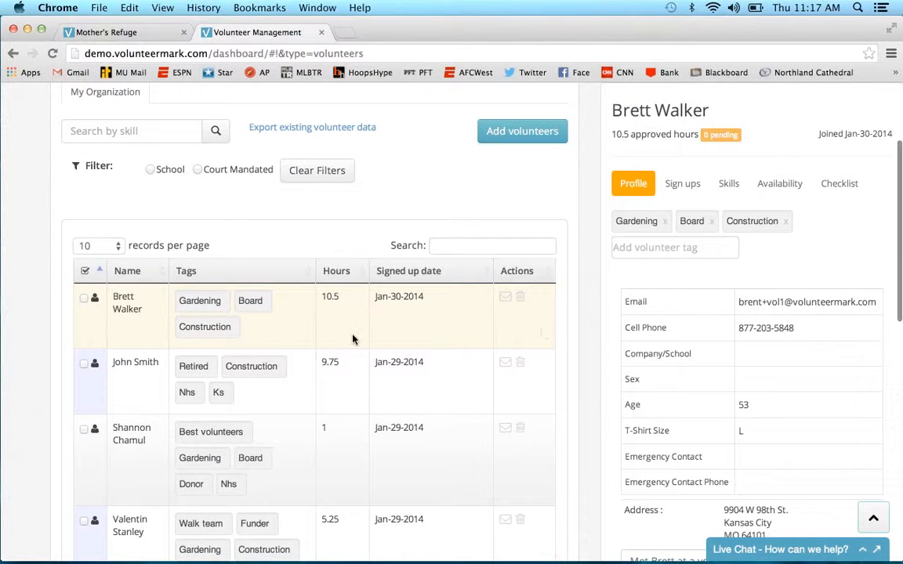
pyautogui.scroll(2, 353, 339)
pyautogui.scroll(-1, 352, 339)
# Step: Search the volunteer list for "Gardening" and look over the matching volunteers
pyautogui.click(484, 265)
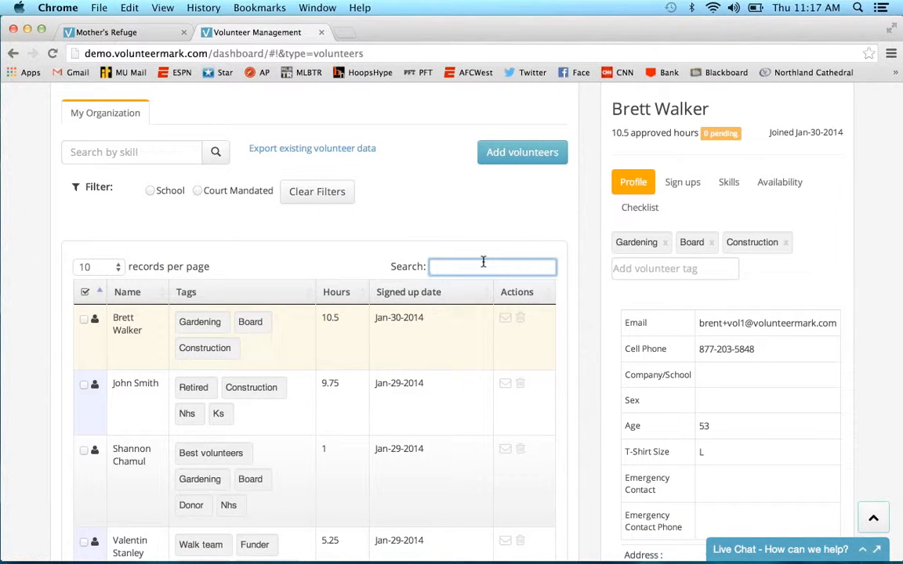
pyautogui.write('Gar')
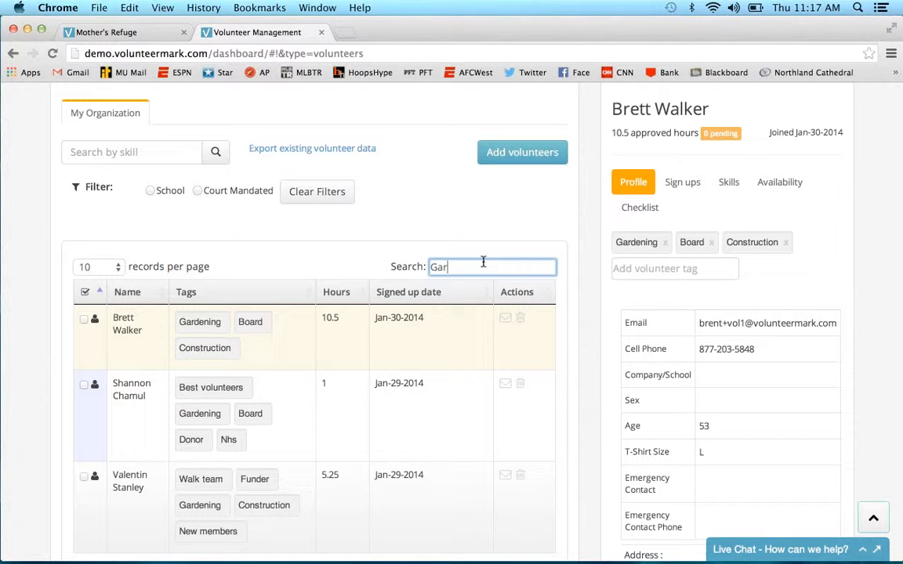
pyautogui.write('dening')
pyautogui.scroll(-2, 331, 373)
pyautogui.scroll(-2, 332, 373)
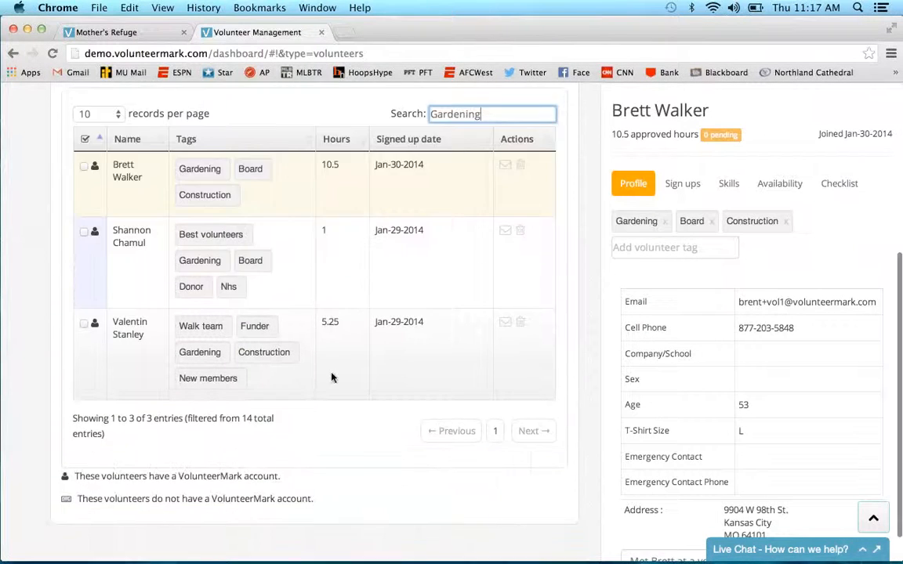
pyautogui.scroll(2, 331, 378)
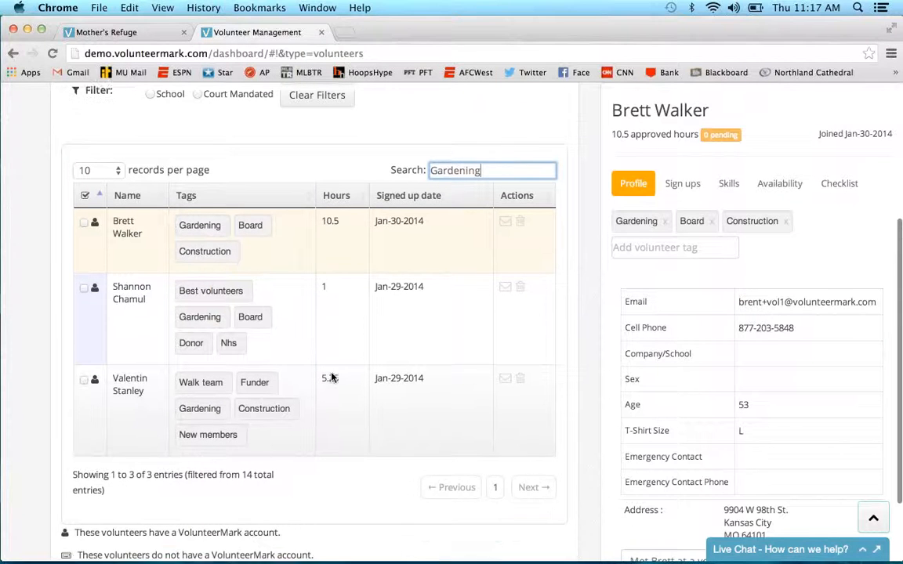
# Step: Add the tag "Demo" to the open volunteer's profile and check it in the volunteer list
pyautogui.click(671, 247)
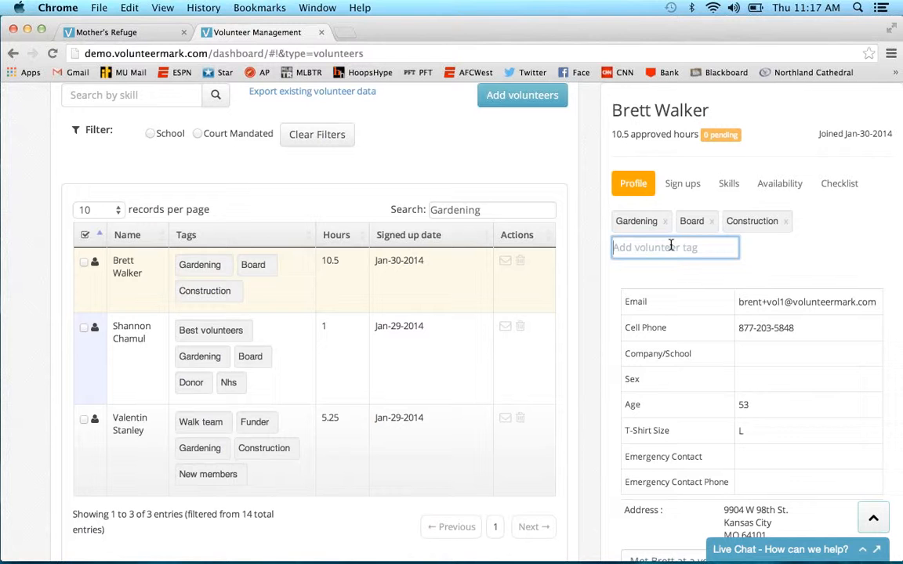
pyautogui.write('Demo')
pyautogui.press('Return')
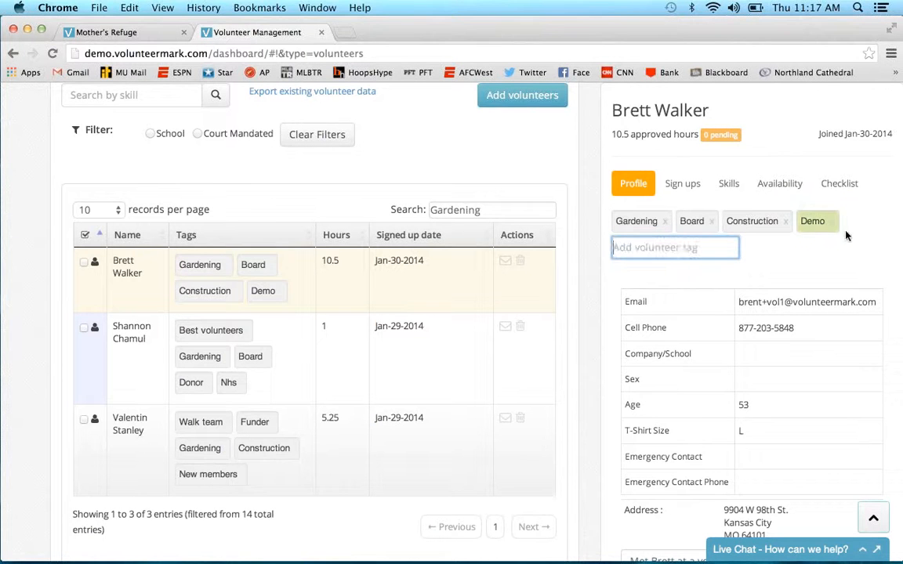
pyautogui.scroll(-3, 843, 252)
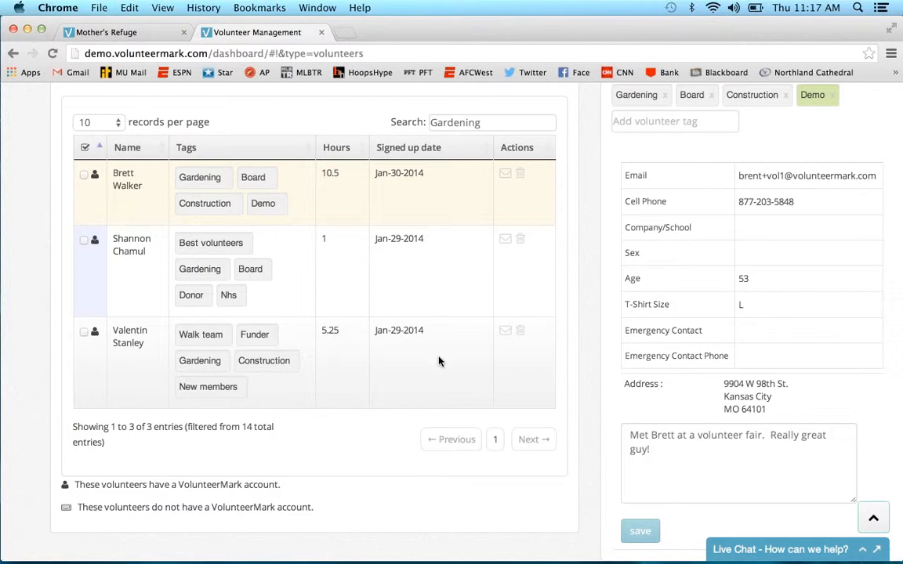
pyautogui.click(273, 213)
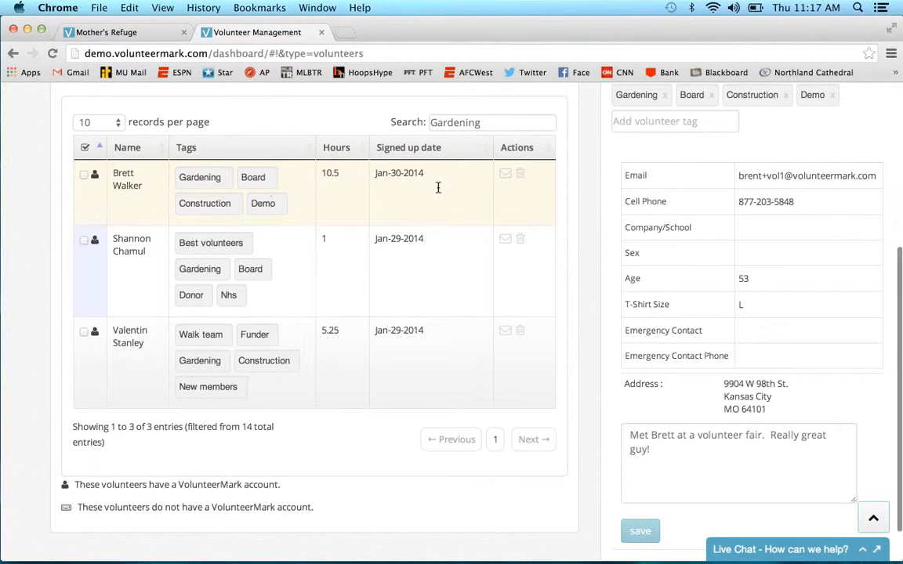
# Step: Try to find the newly tagged volunteer by replacing the list search term with "demo"
pyautogui.scroll(2, 462, 177)
pyautogui.doubleClick(462, 185)
pyautogui.write('demo')
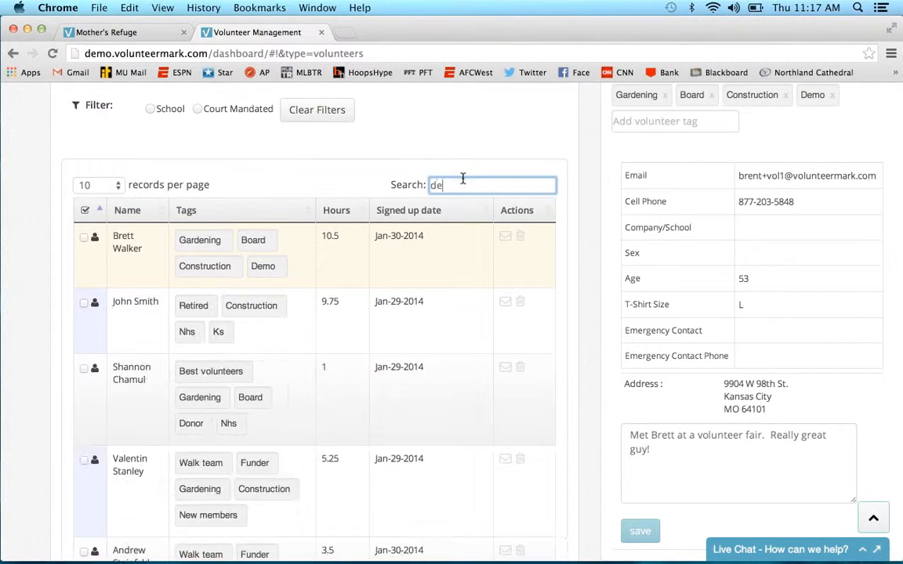
pyautogui.press('BackSpace')
pyautogui.press('BackSpace')
pyautogui.press('BackSpace')
pyautogui.press('BackSpace')
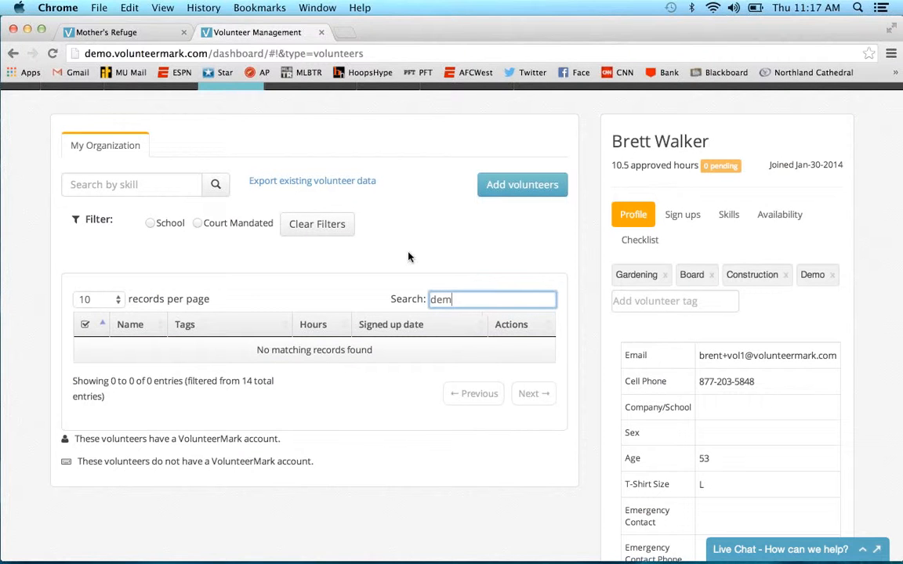
pyautogui.write('Dem')
# Step: Reload the dashboard, search the volunteer list for "Demo" and open the profile of the volunteer with that tag
pyautogui.click(54, 53)
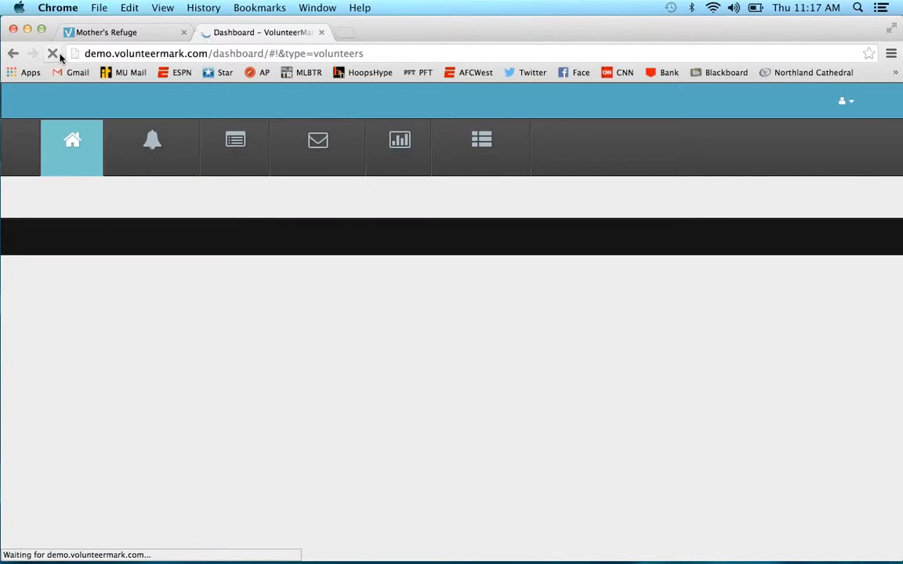
pyautogui.click(217, 159)
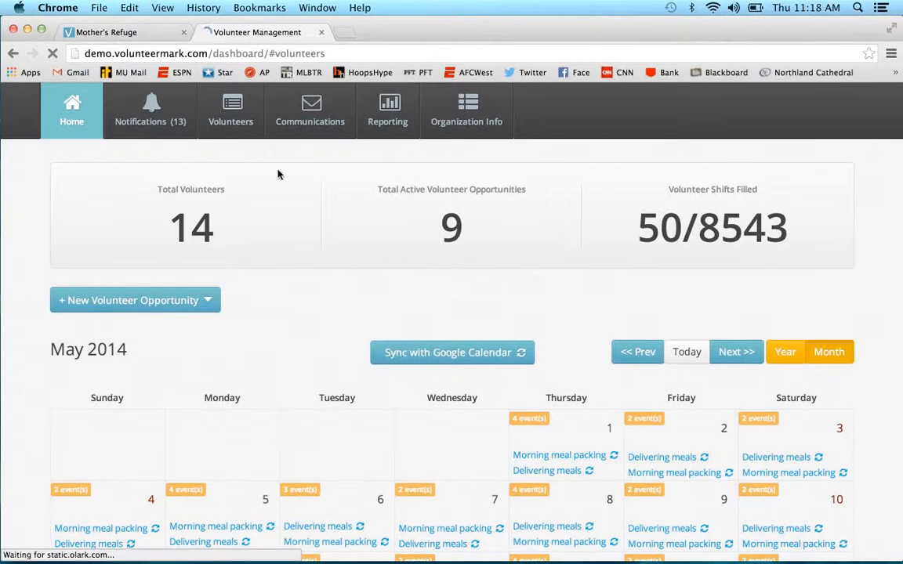
pyautogui.click(248, 127)
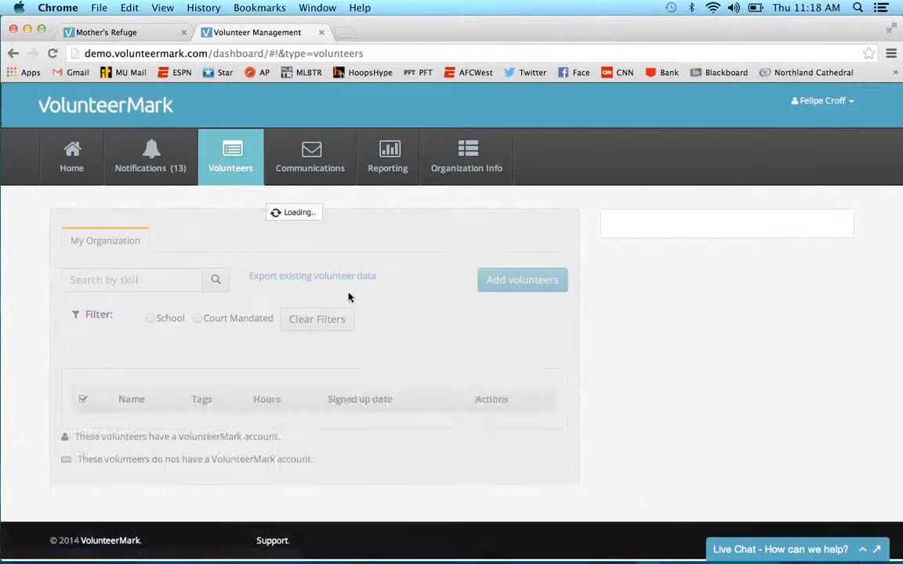
pyautogui.click(453, 392)
pyautogui.write('Demo')
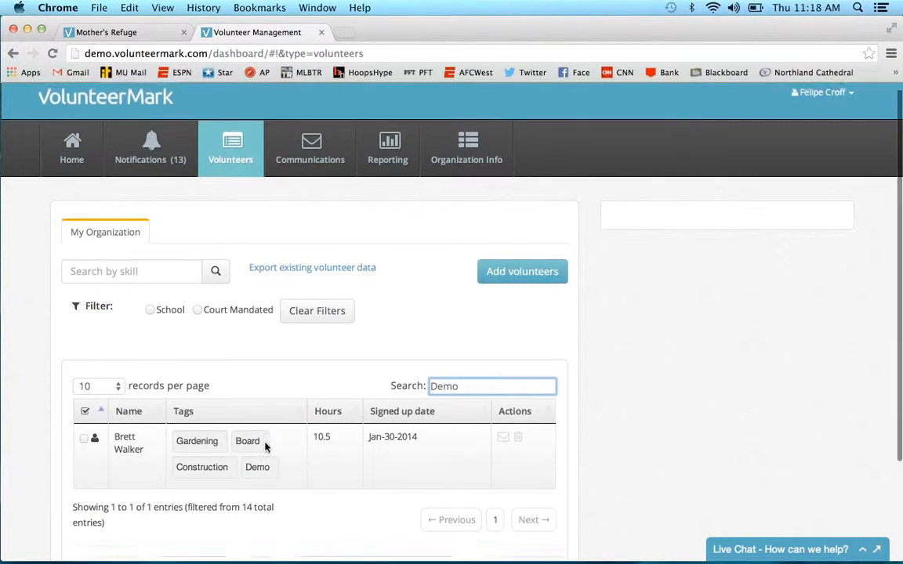
pyautogui.scroll(-4, 118, 339)
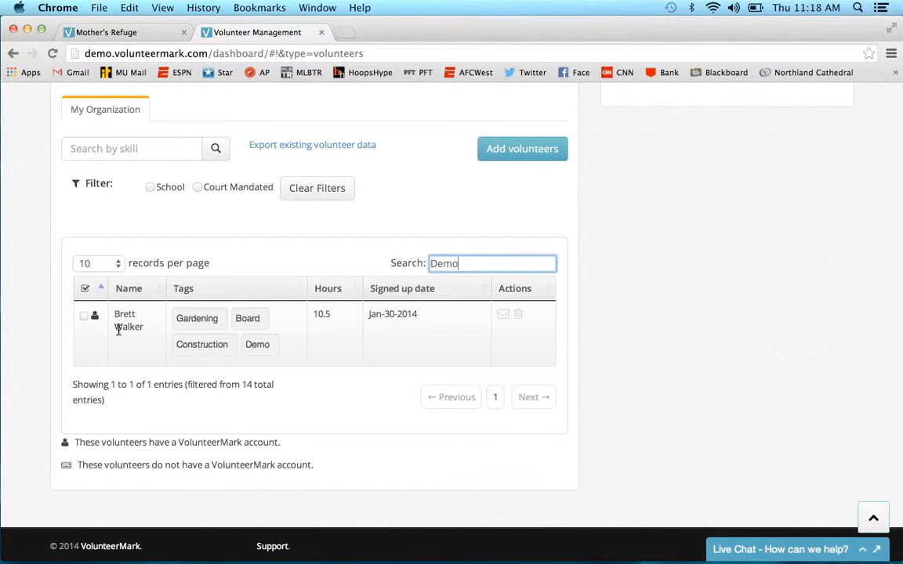
pyautogui.click(138, 318)
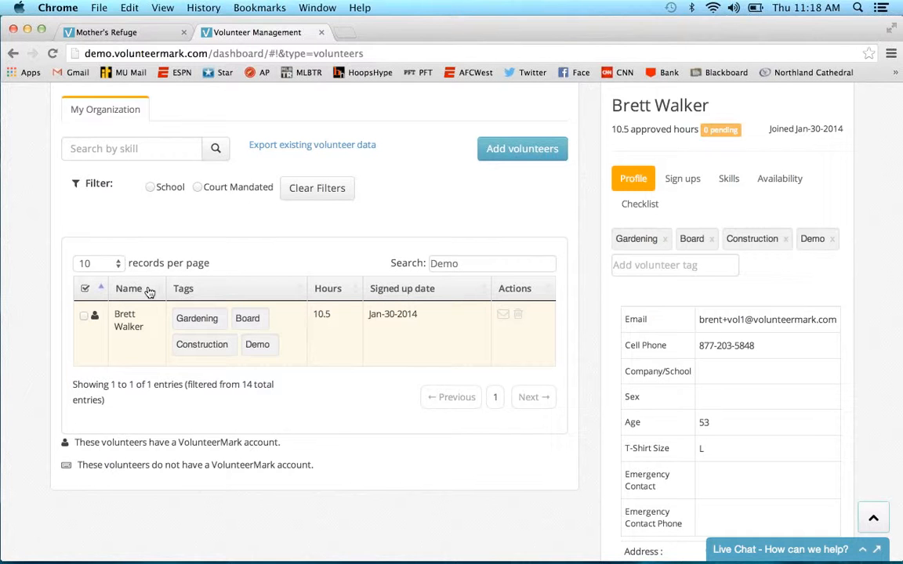
# Step: Start a new email in Communications addressed to everyone with the Gardening tag, view the body editor, and cancel the email
pyautogui.scroll(3, 175, 222)
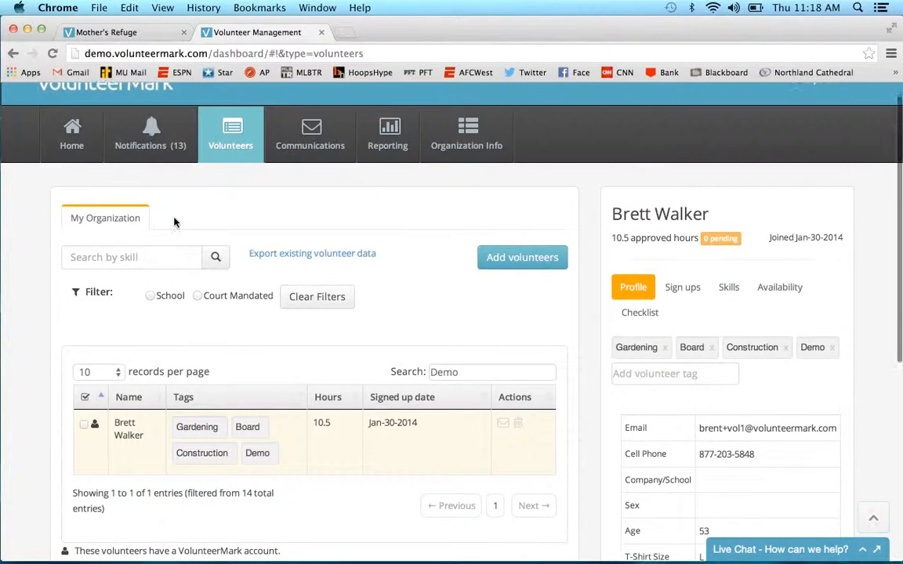
pyautogui.click(289, 154)
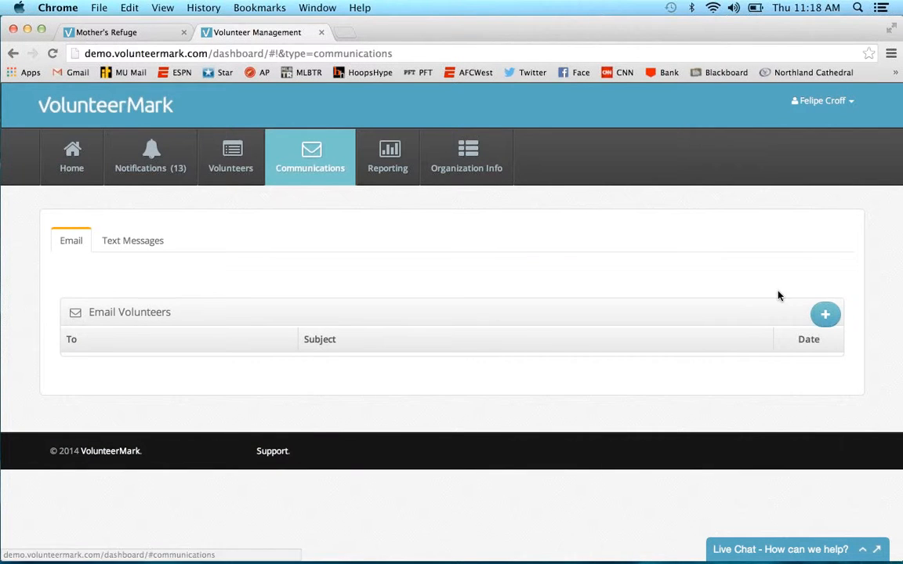
pyautogui.click(827, 315)
pyautogui.click(463, 212)
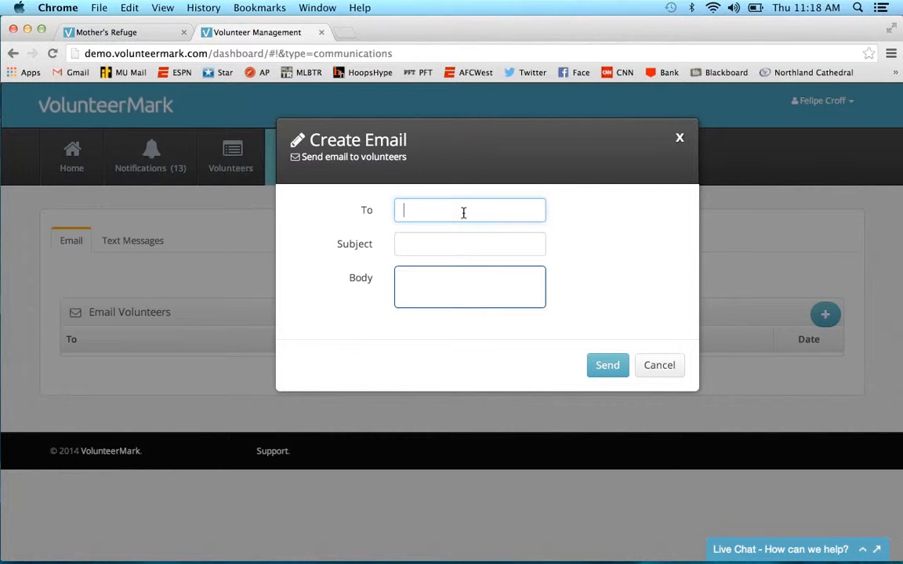
pyautogui.write('Gar')
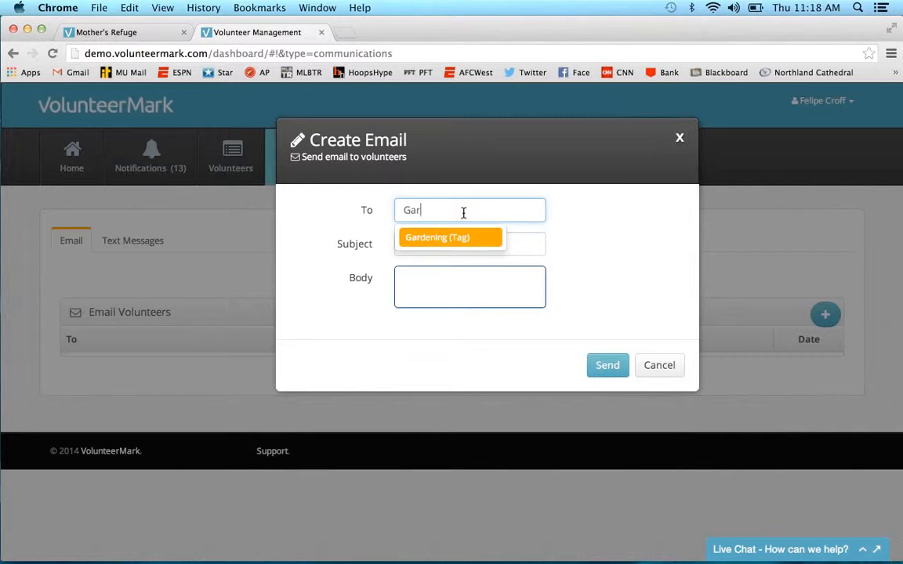
pyautogui.click(419, 242)
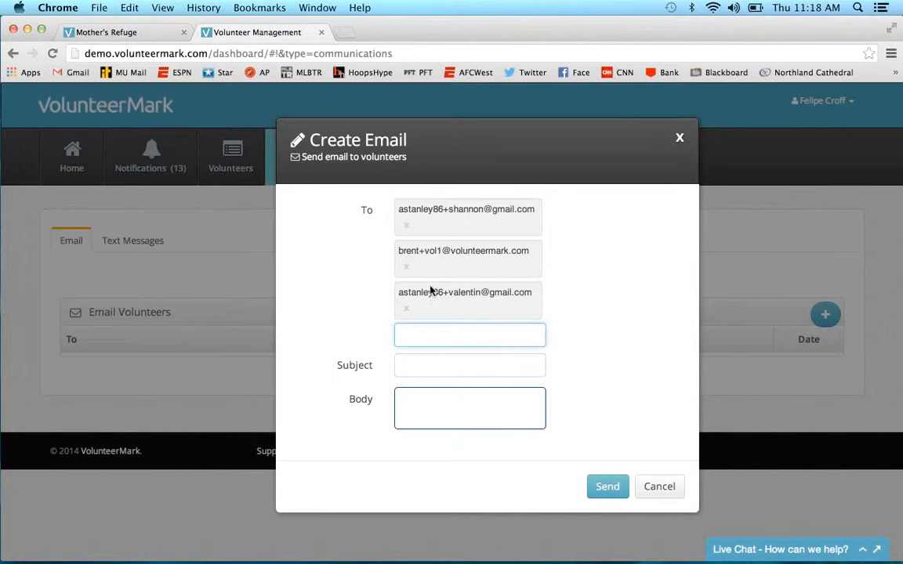
pyautogui.click(434, 400)
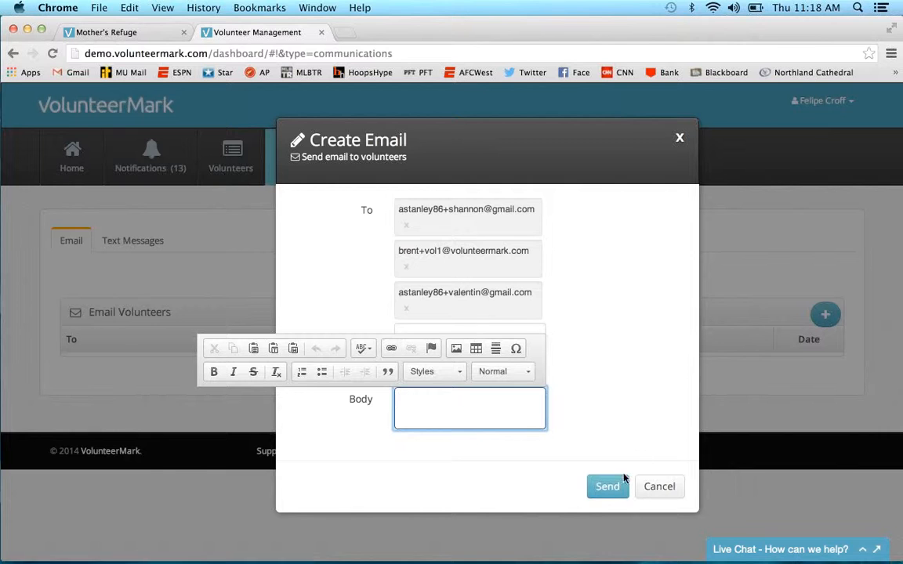
pyautogui.click(647, 494)
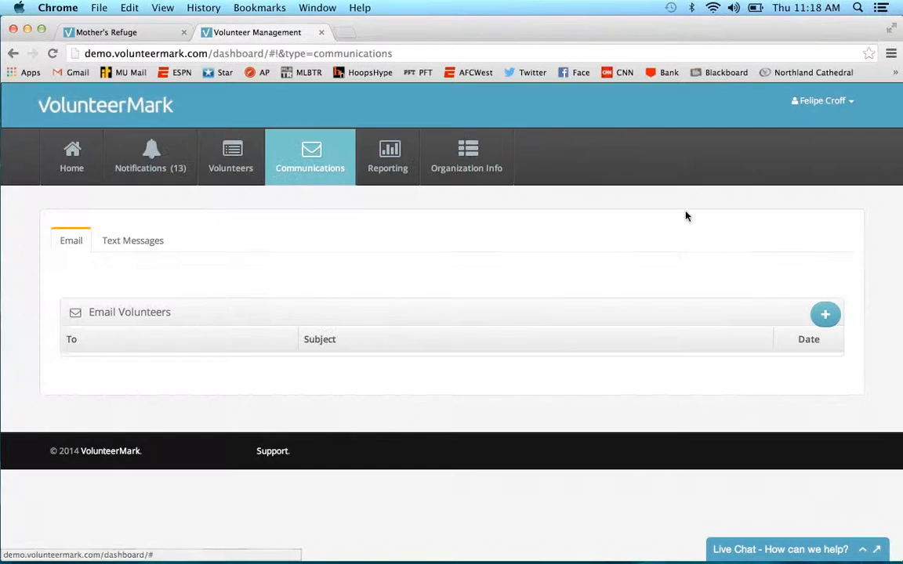
# Step: Start a new text message to volunteers with the Gardening tag, view the message editor, and cancel the message
pyautogui.click(132, 248)
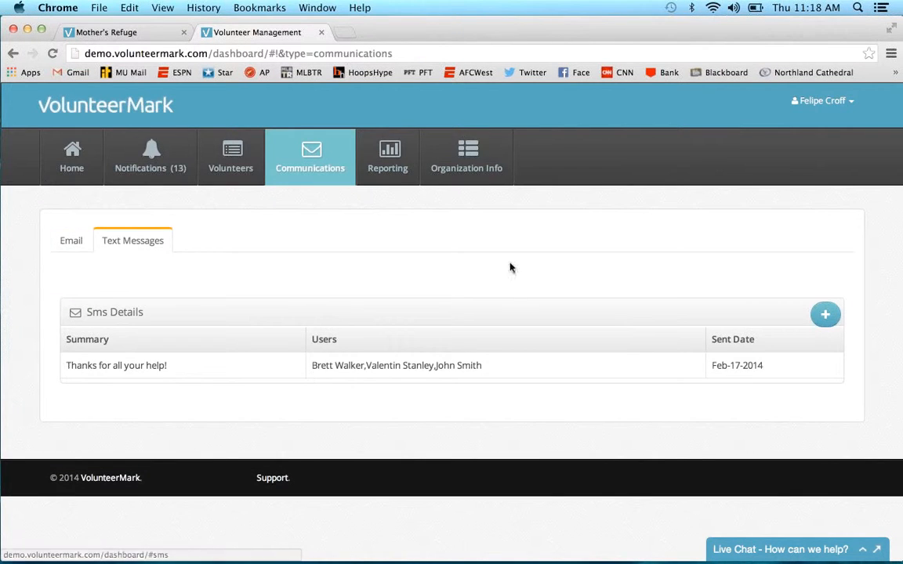
pyautogui.click(823, 313)
pyautogui.click(488, 216)
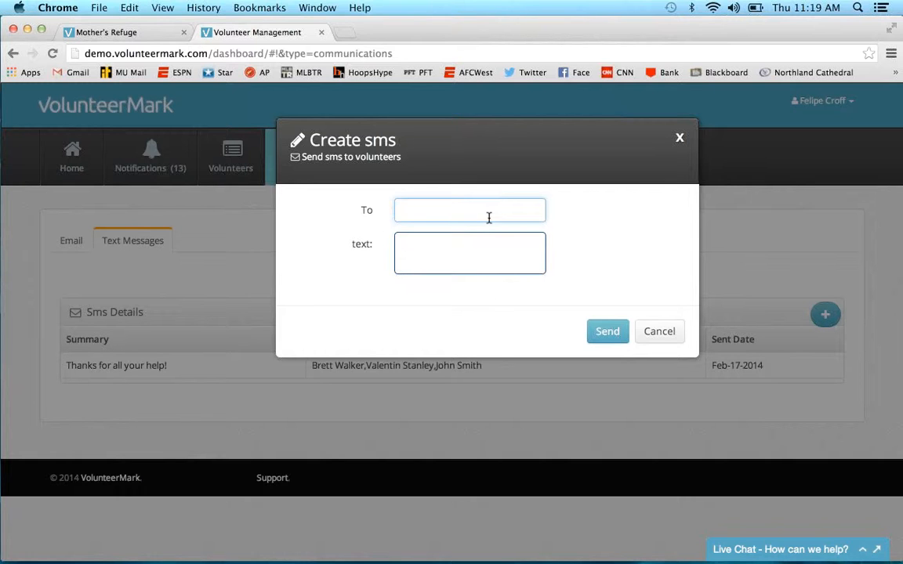
pyautogui.write('Gar')
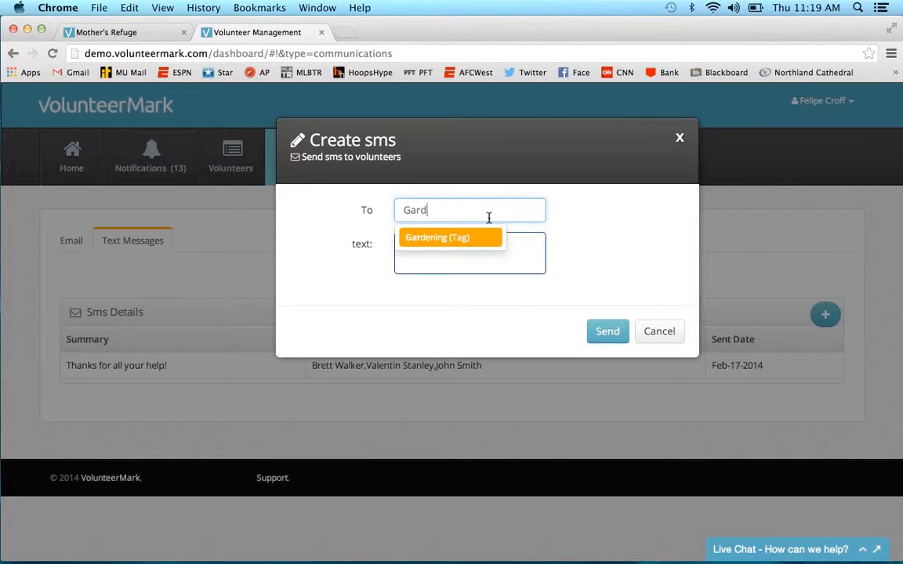
pyautogui.write('den')
pyautogui.click(469, 240)
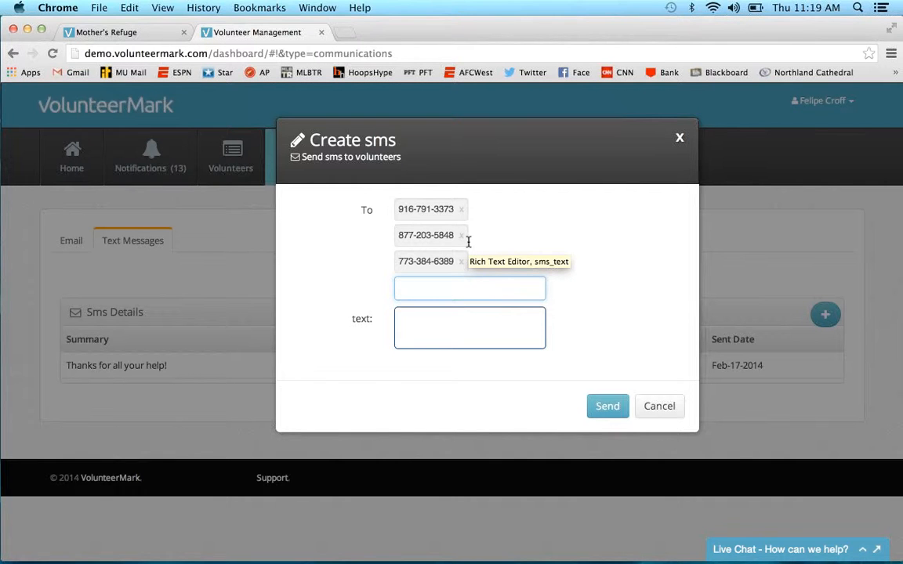
pyautogui.click(457, 315)
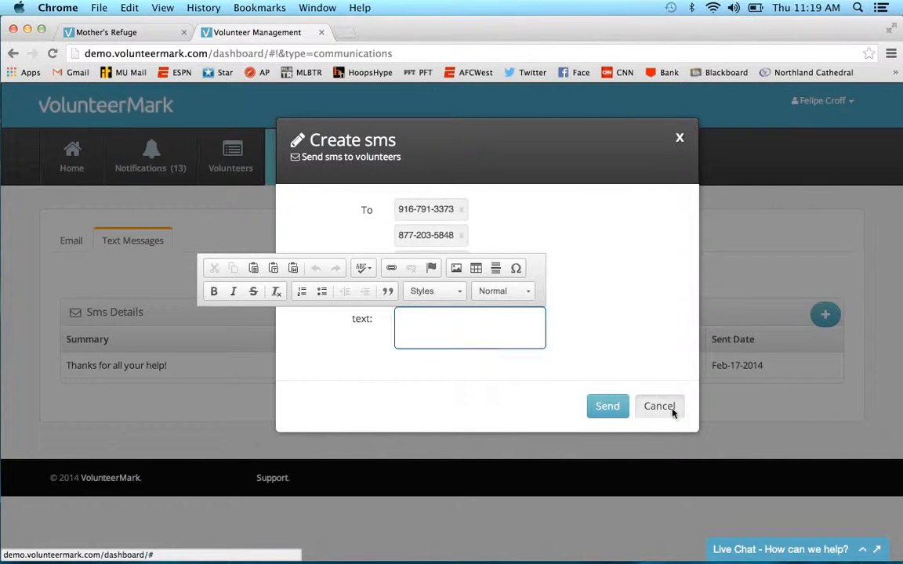
pyautogui.click(659, 405)
# Step: Open the reports, review the volunteer usage and monthly sign-up charts, and show the date filter for usage by program
pyautogui.click(392, 171)
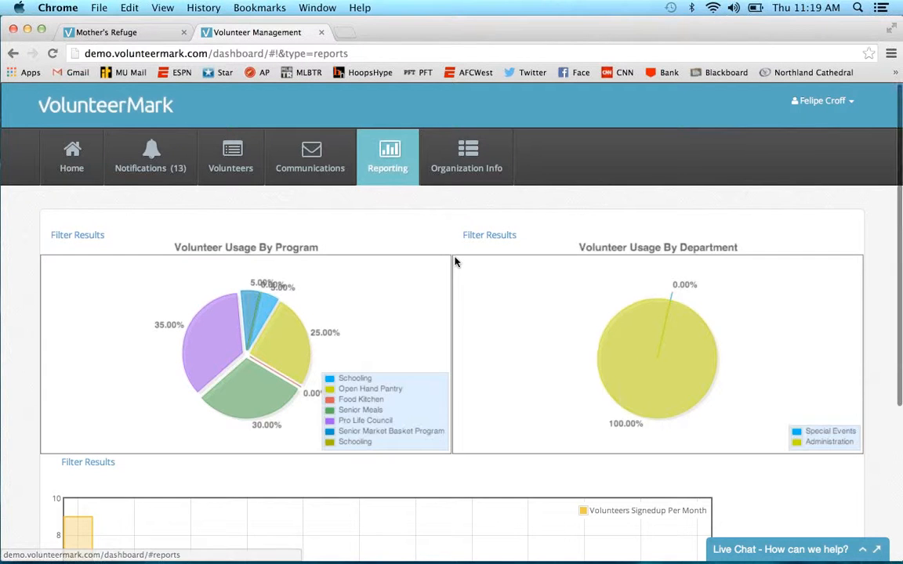
pyautogui.scroll(-5, 455, 262)
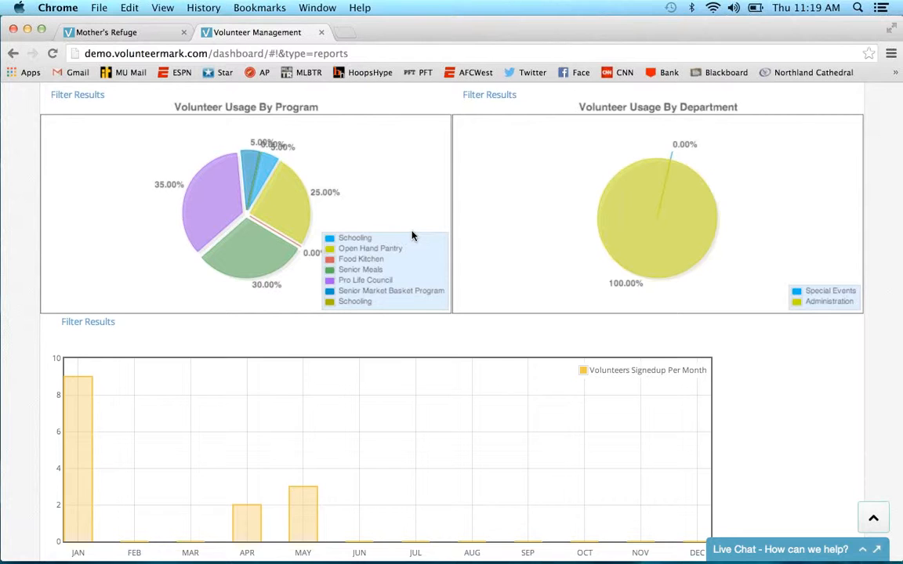
pyautogui.scroll(-2, 413, 236)
pyautogui.scroll(3, 413, 236)
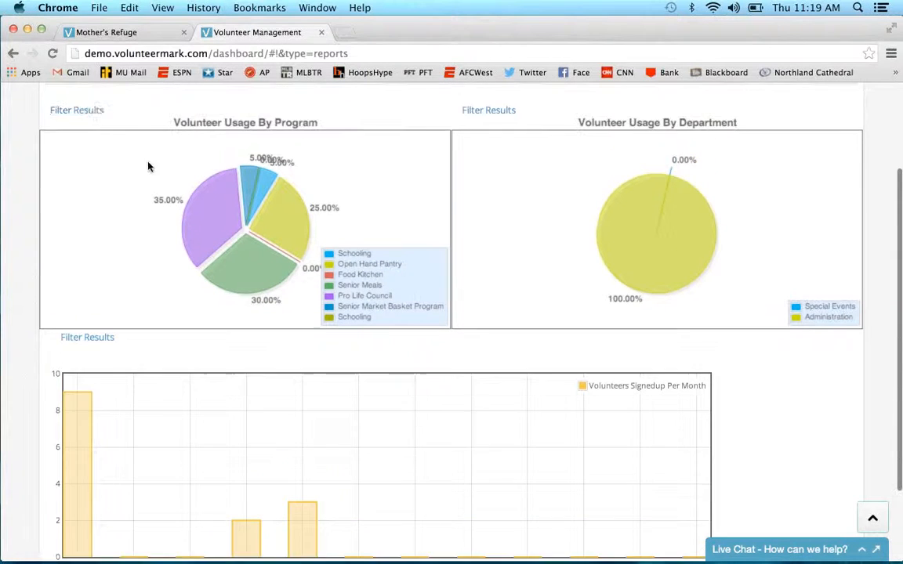
pyautogui.scroll(1, 81, 102)
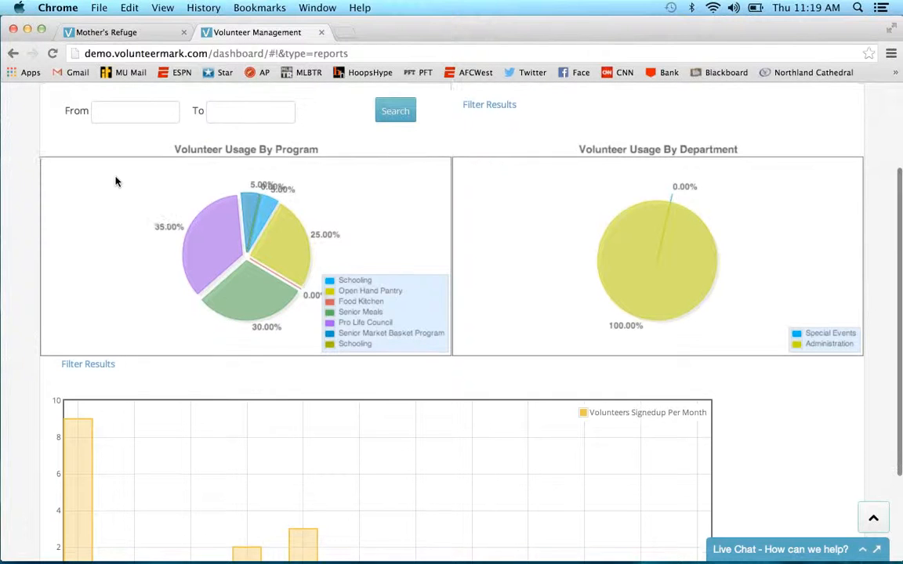
# Step: Filter the volunteer usage by program report to the period from 05/01/2014 to 05/30/2014
pyautogui.scroll(-3, 115, 182)
pyautogui.scroll(5, 126, 184)
pyautogui.click(143, 180)
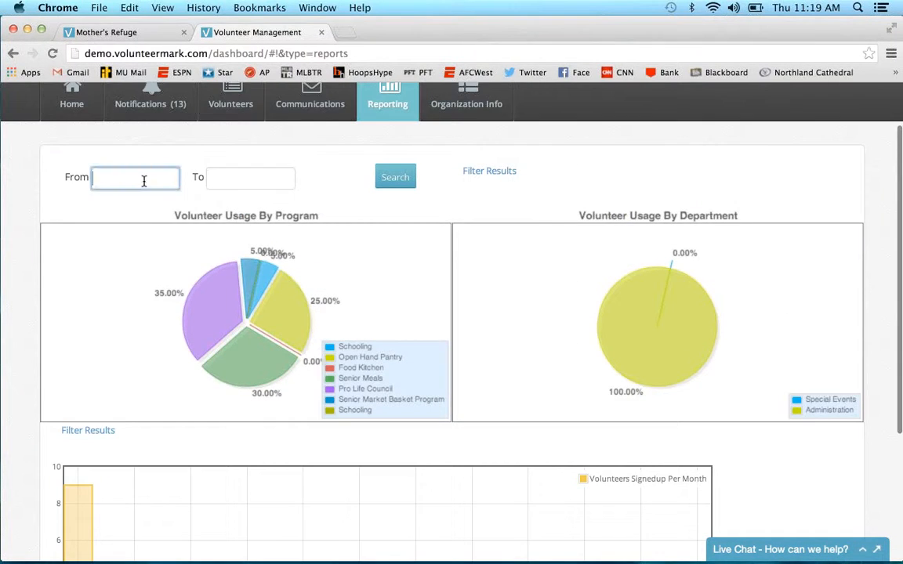
pyautogui.click(201, 255)
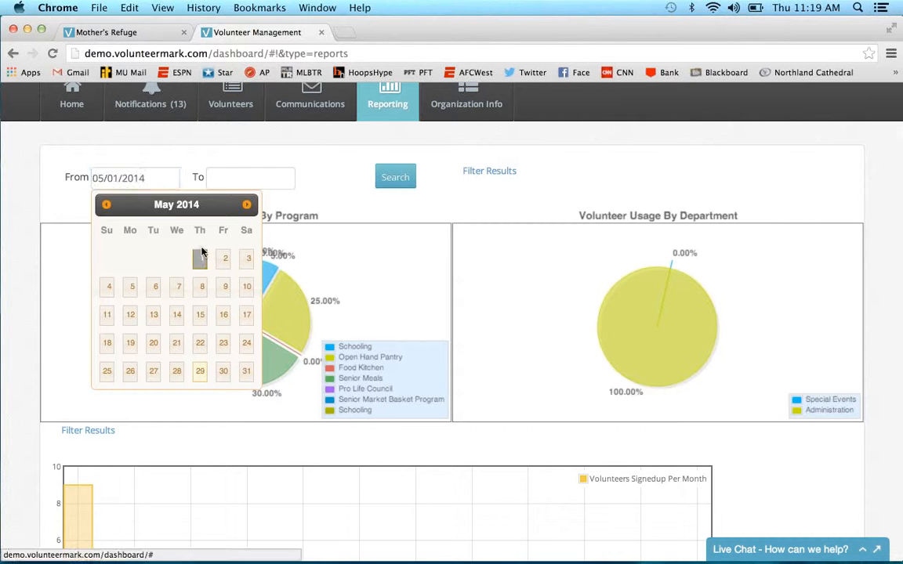
pyautogui.click(235, 177)
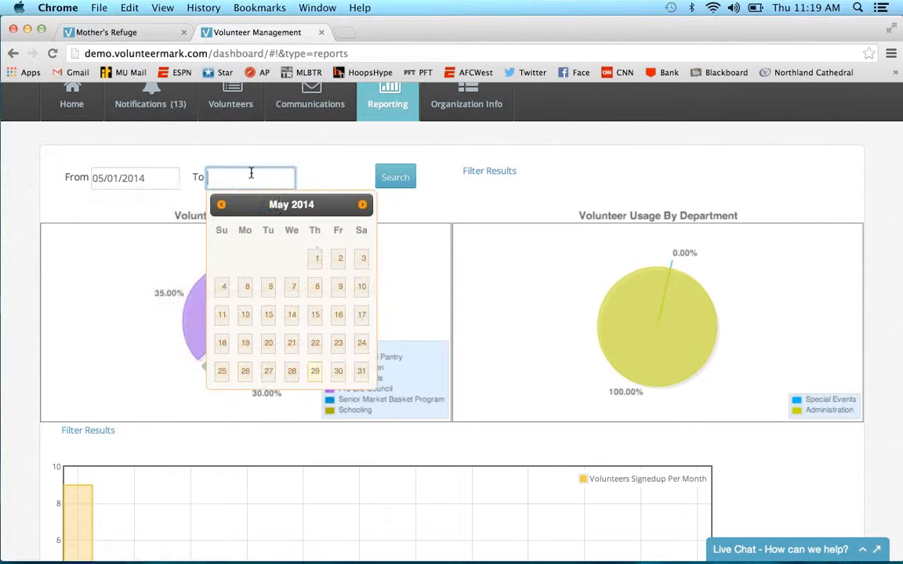
pyautogui.click(339, 373)
pyautogui.click(404, 178)
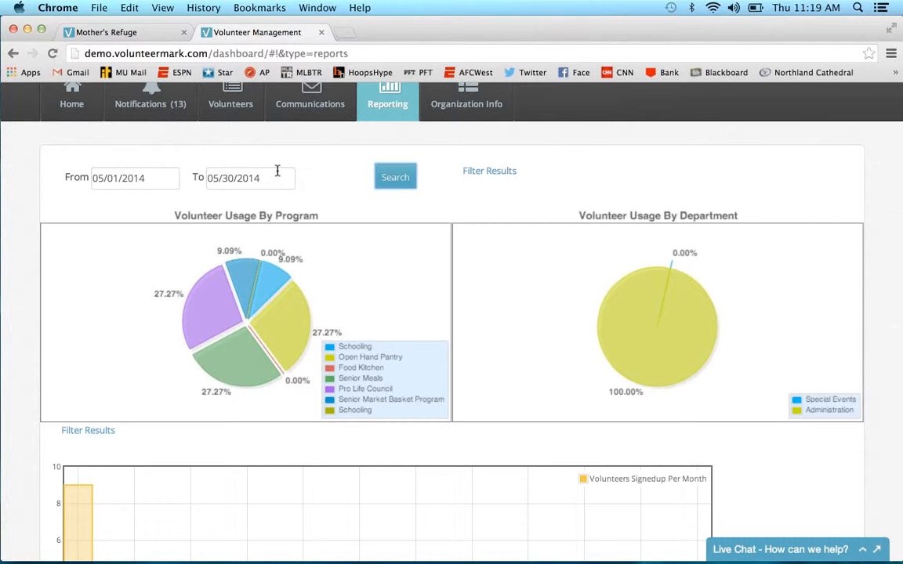
# Step: Open the volunteer list and examine the option to export existing volunteer data
pyautogui.scroll(2, 228, 155)
pyautogui.click(229, 156)
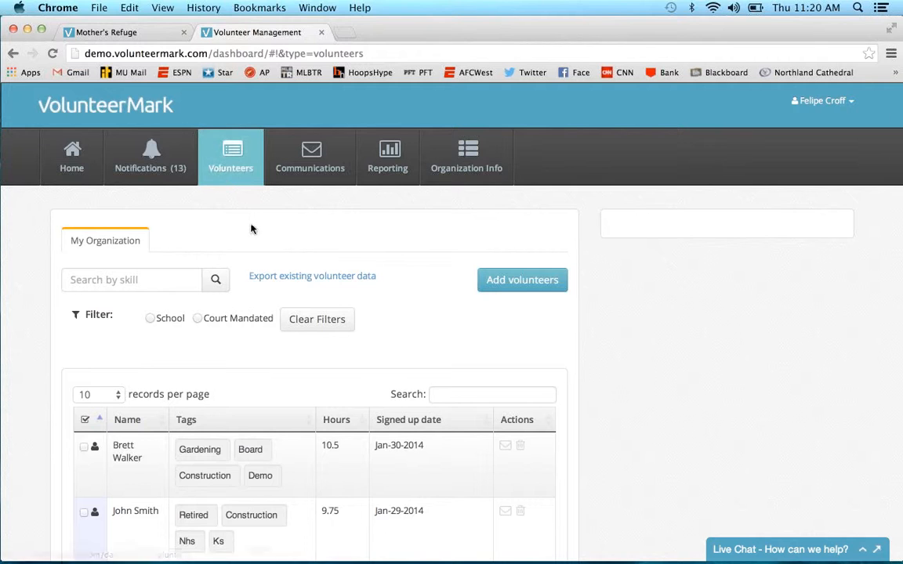
pyautogui.scroll(-3, 254, 228)
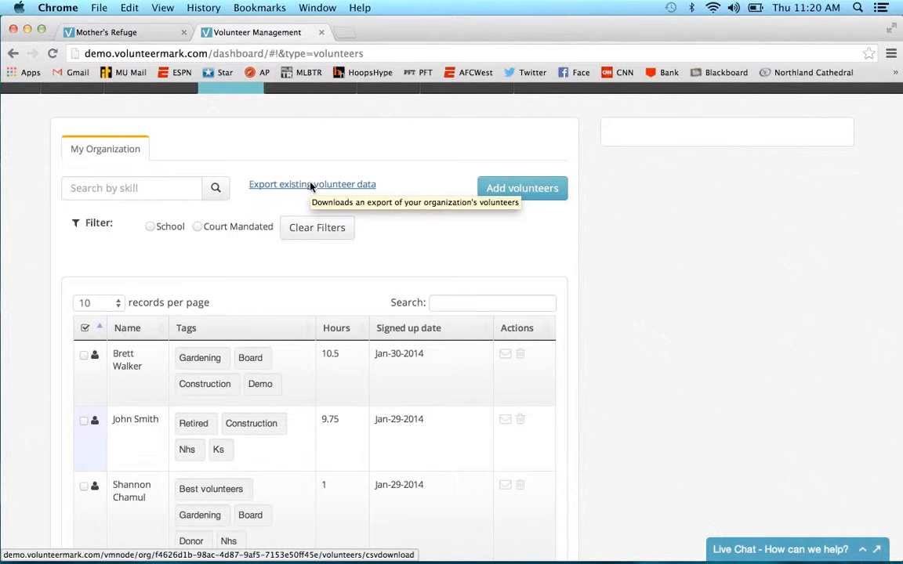
pyautogui.scroll(2, 310, 186)
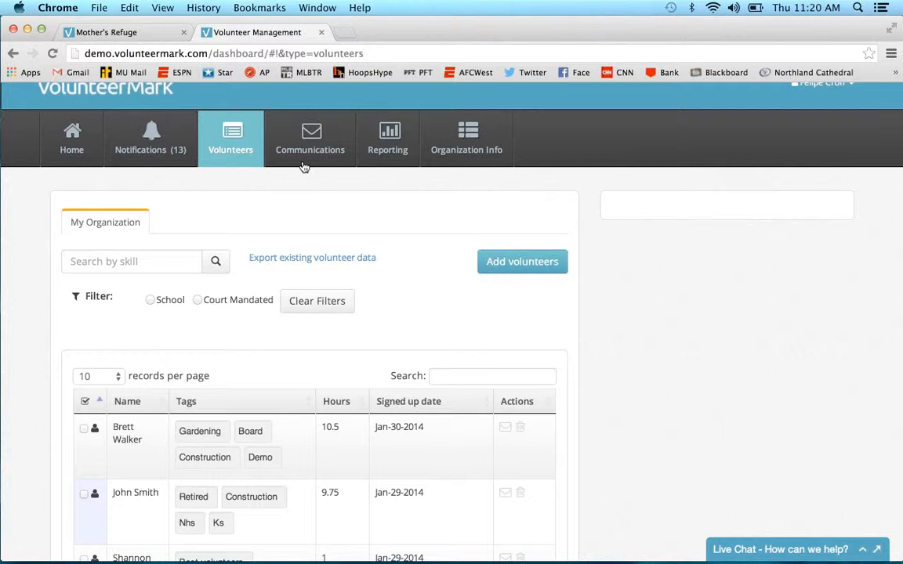
# Step: Open the organization information and review its name, logo, causes, overview, contact details and time zone
pyautogui.click(375, 147)
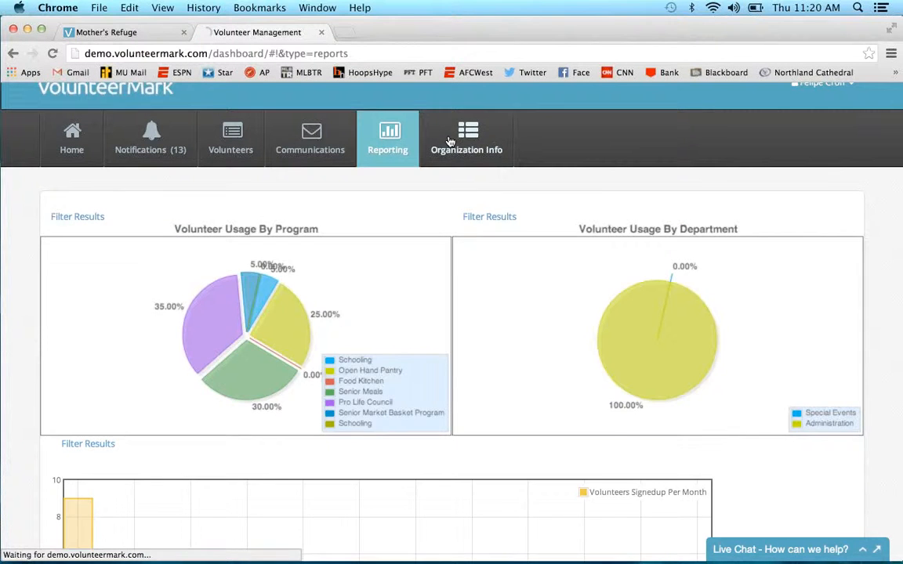
pyautogui.click(451, 142)
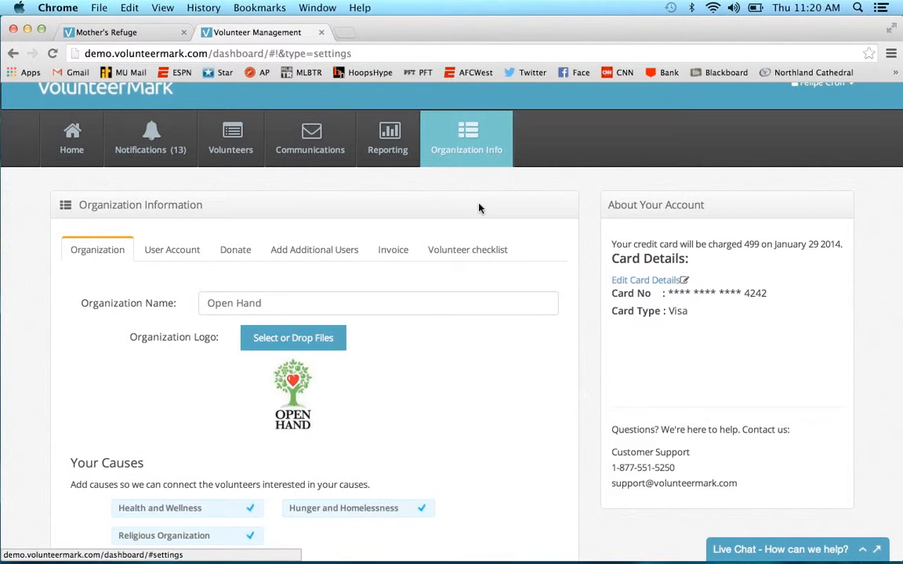
pyautogui.scroll(-3, 490, 366)
pyautogui.scroll(-10, 490, 367)
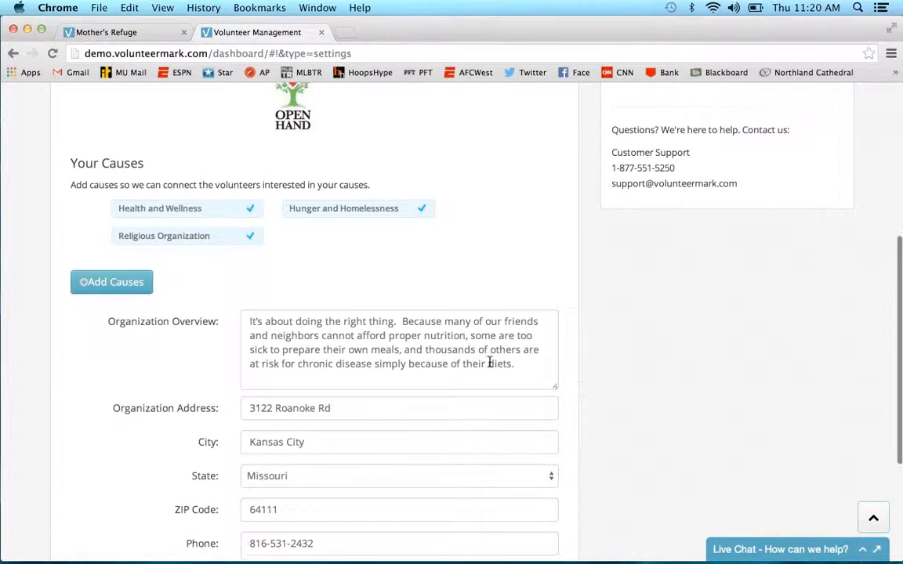
pyautogui.scroll(-6, 490, 364)
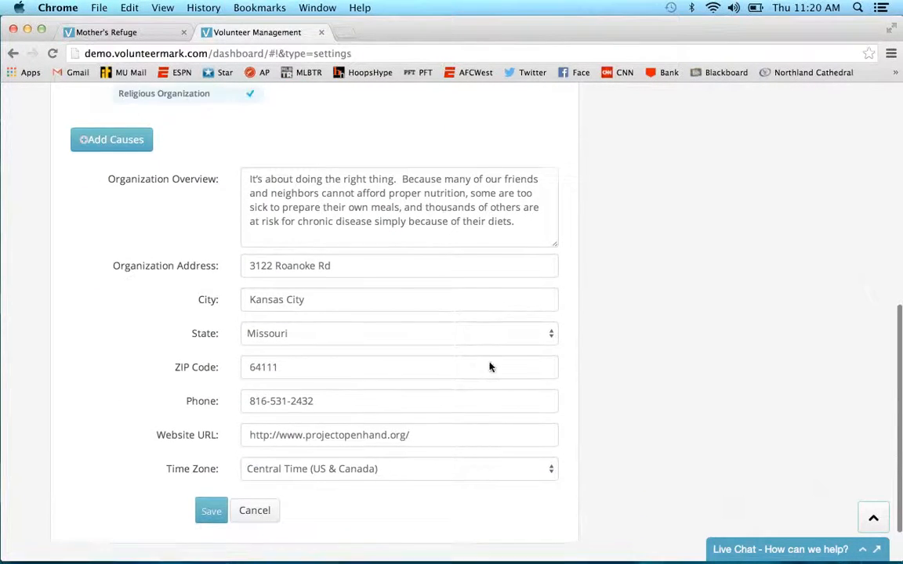
pyautogui.scroll(17, 490, 367)
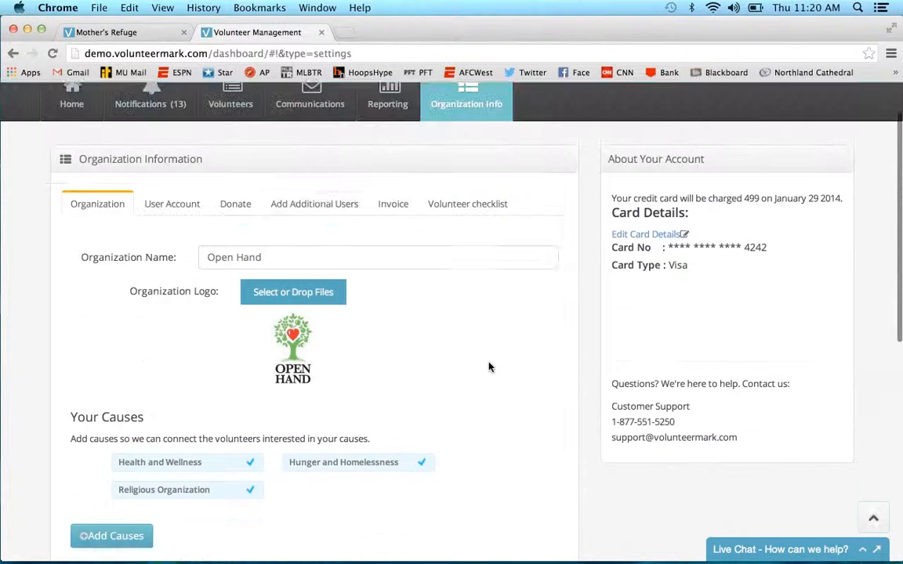
pyautogui.scroll(1, 490, 367)
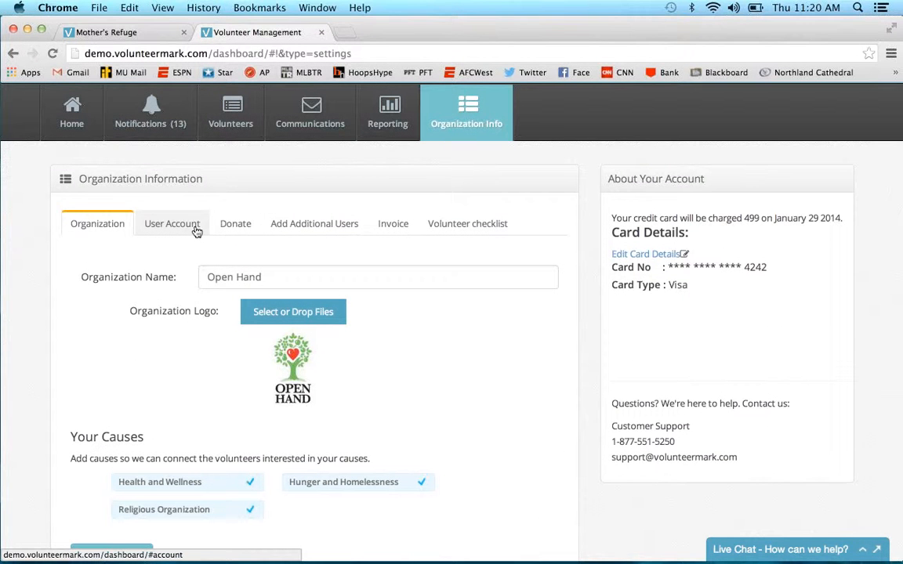
# Step: Review the organization's user account, additional users, donation payment and invoice settings
pyautogui.click(196, 227)
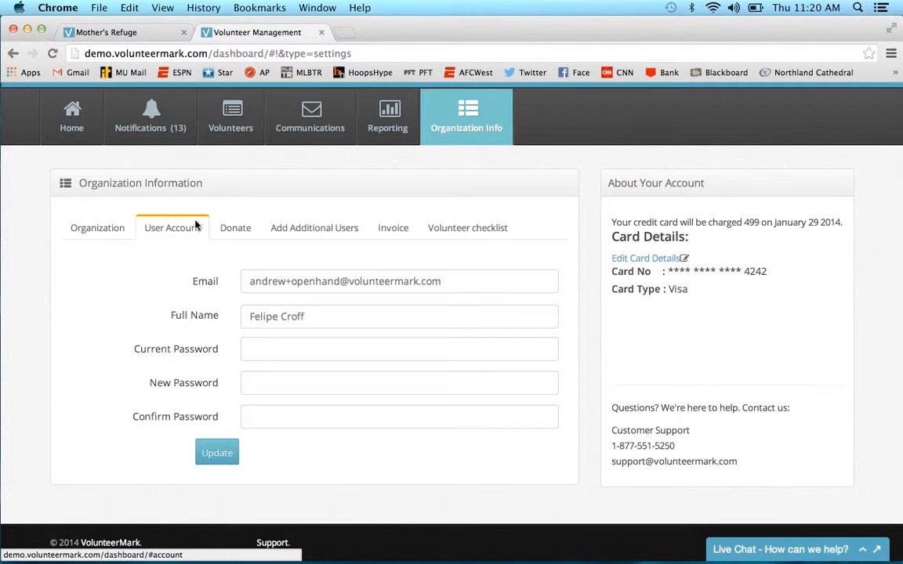
pyautogui.click(288, 227)
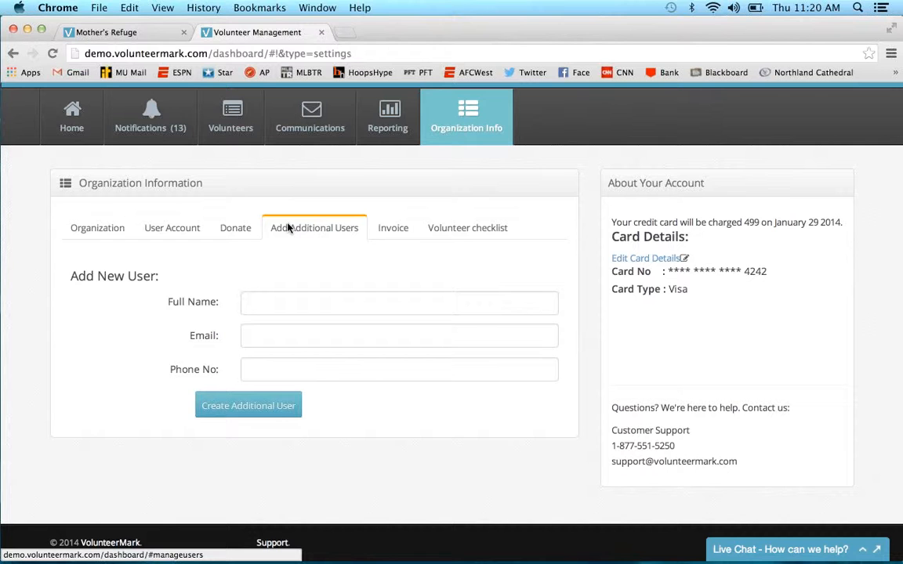
pyautogui.click(236, 227)
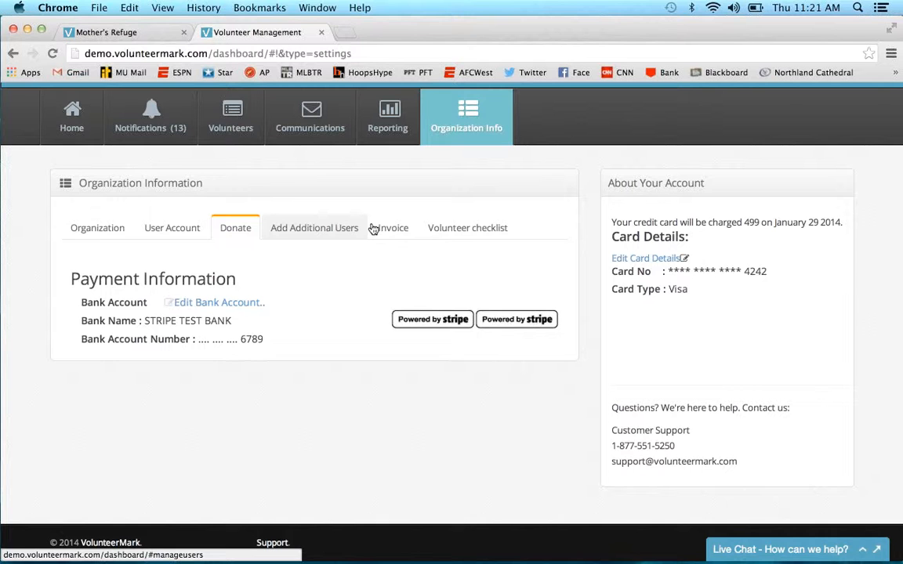
pyautogui.click(407, 235)
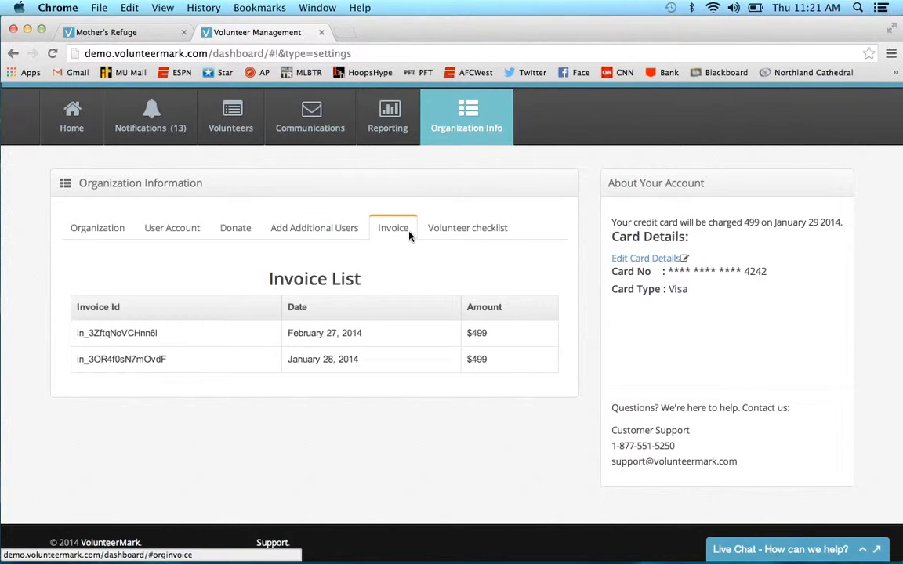
# Step: Delete the "Orientation Orientation" item from the volunteer checklist and add a "Waiver forms" item
pyautogui.click(463, 229)
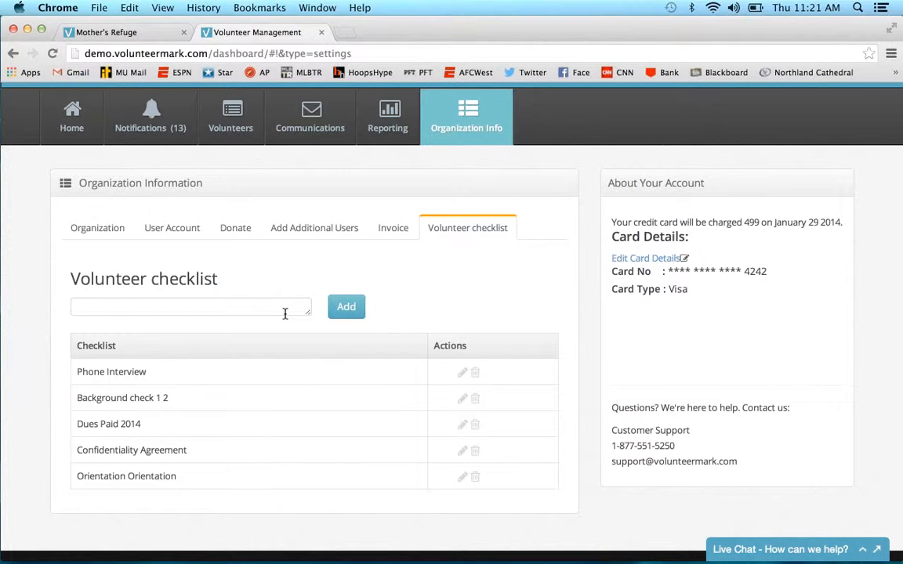
pyautogui.click(285, 314)
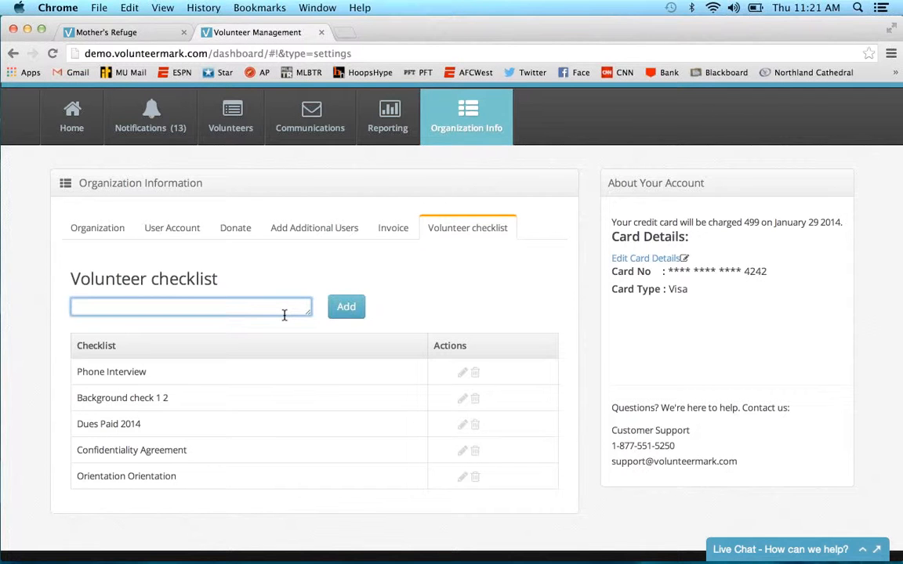
pyautogui.click(475, 476)
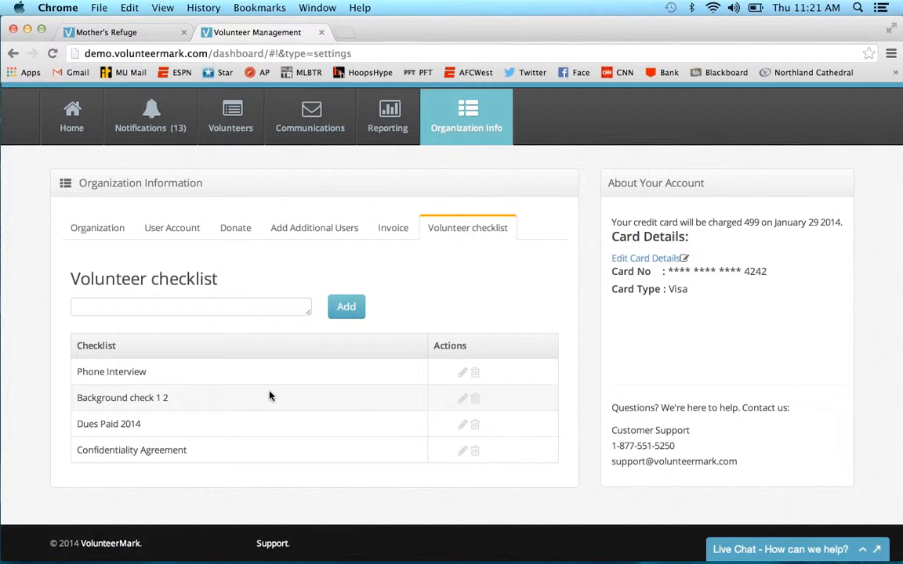
pyautogui.click(211, 312)
pyautogui.write('Waiver forms')
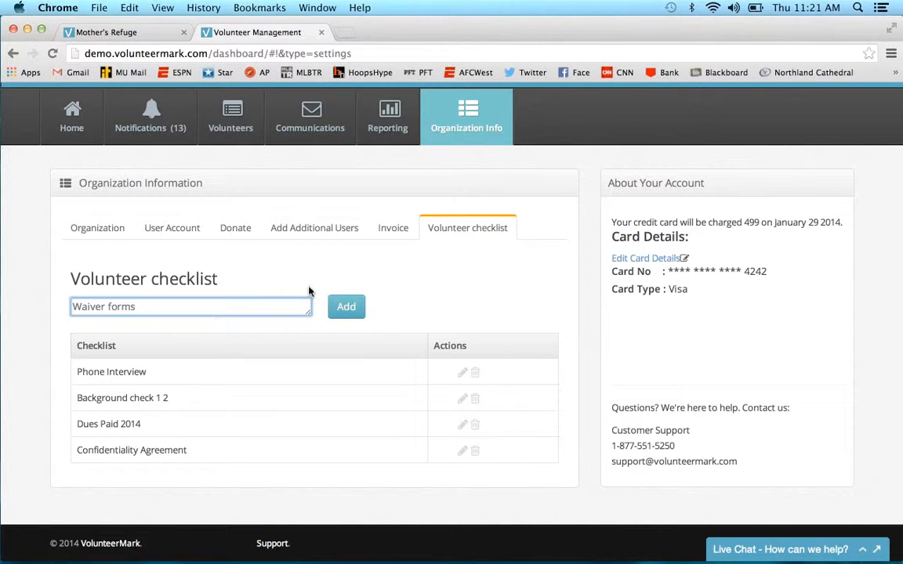
pyautogui.click(347, 307)
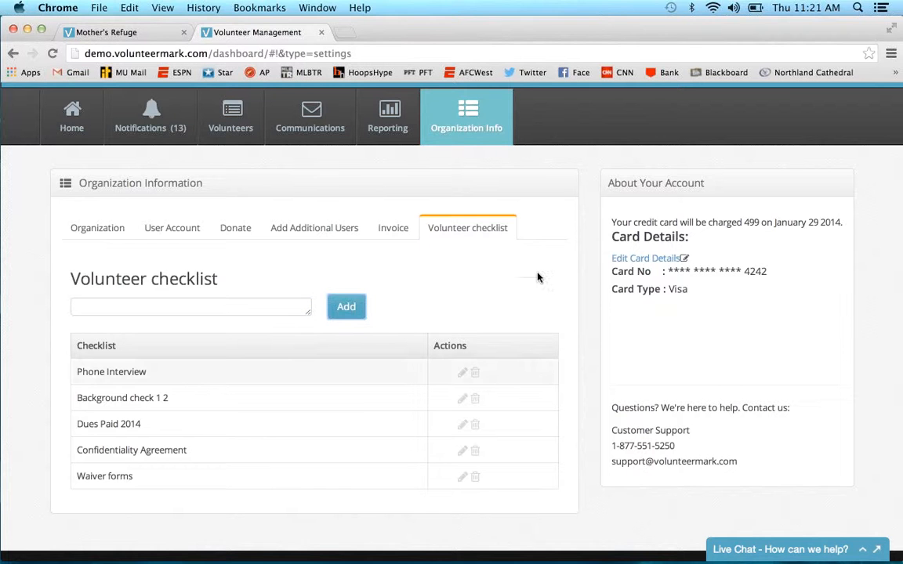
# Step: Open the checklist of the first volunteer in the list and mark "Waiver forms" as completed
pyautogui.click(248, 131)
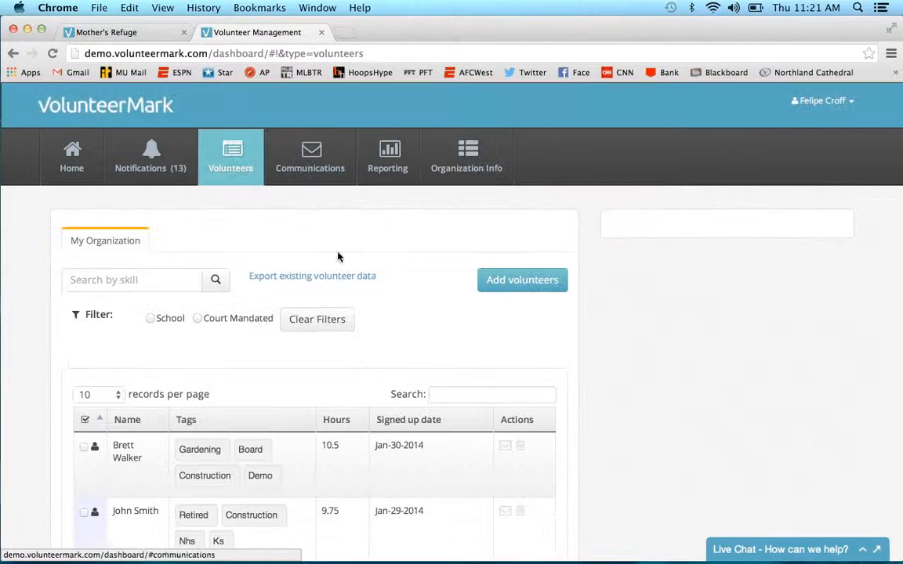
pyautogui.click(486, 444)
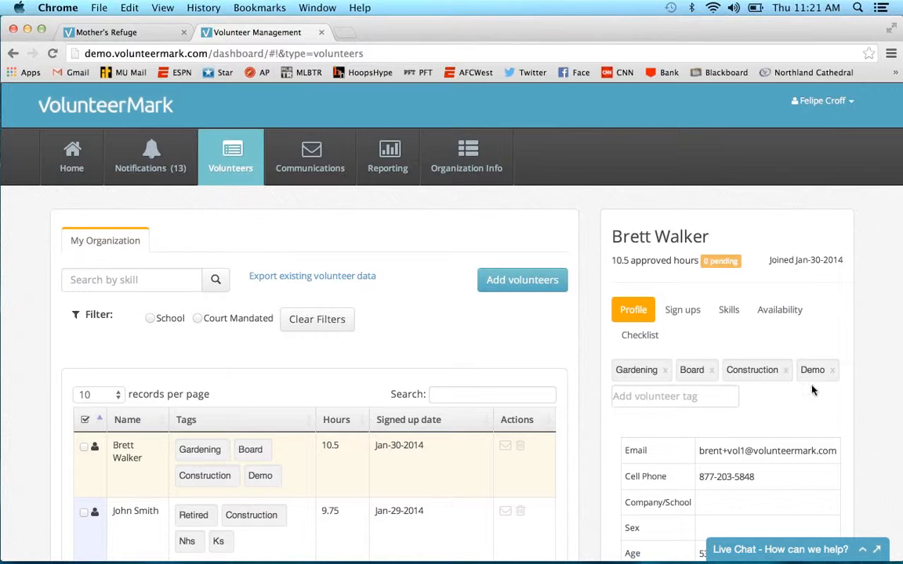
pyautogui.scroll(-4, 795, 396)
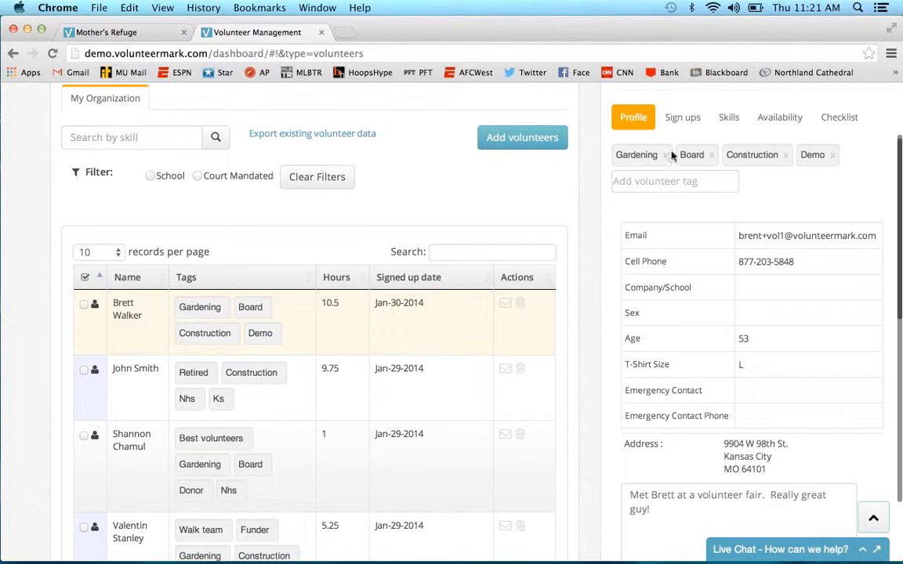
pyautogui.click(835, 131)
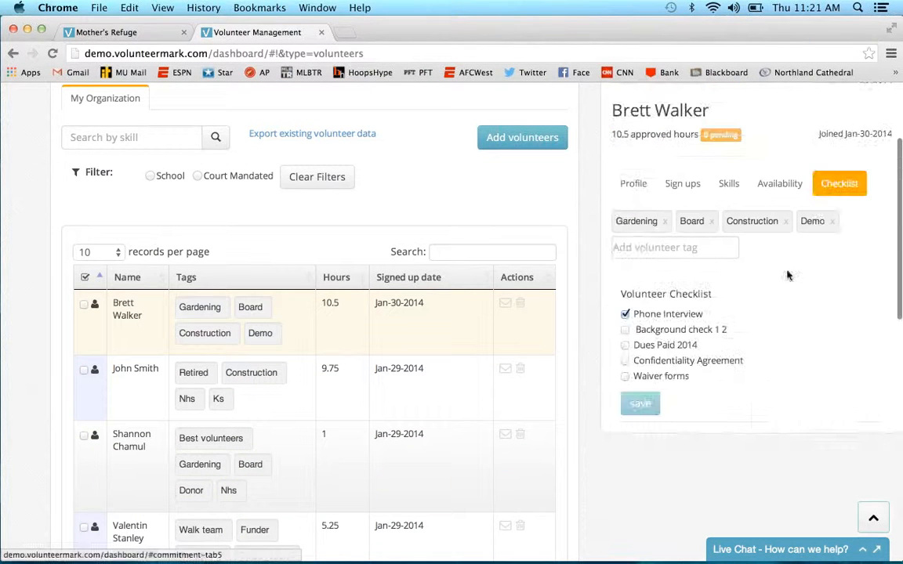
pyautogui.click(626, 377)
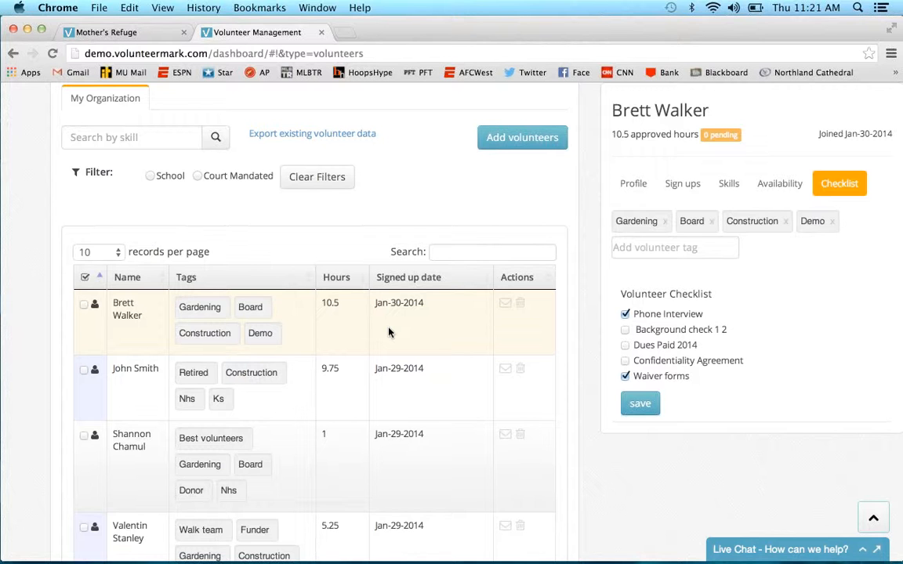
# Step: Return to the home dashboard with the volunteer totals and the event calendar
pyautogui.scroll(3, 388, 332)
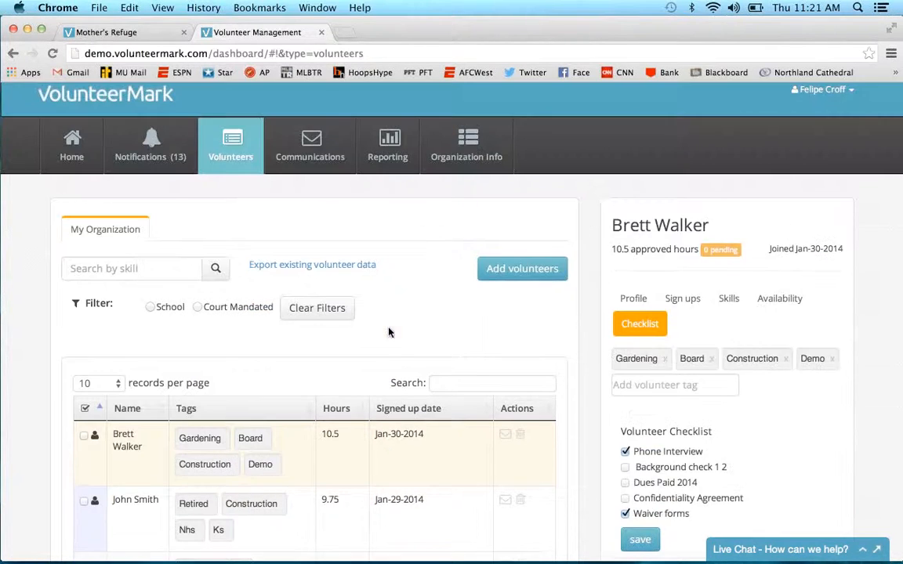
pyautogui.click(89, 155)
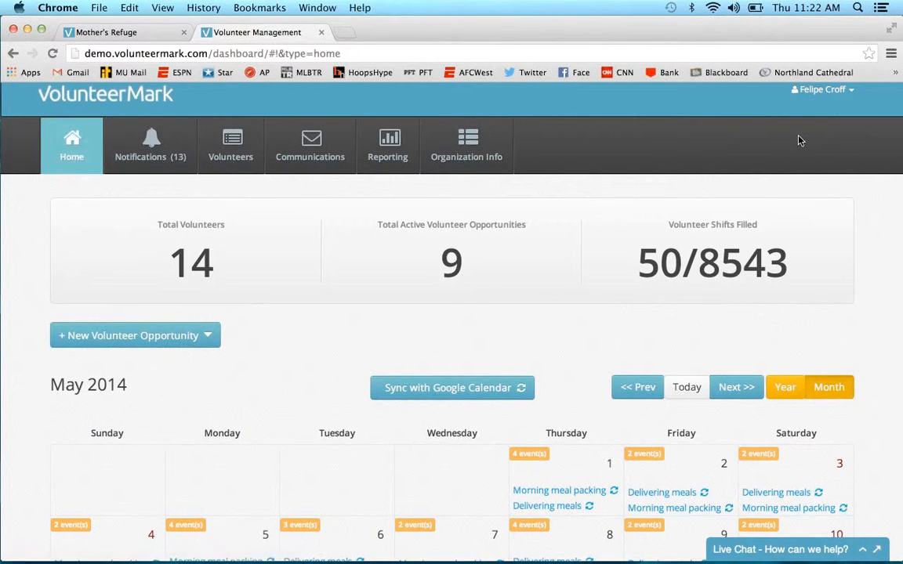
pyautogui.click(891, 52)
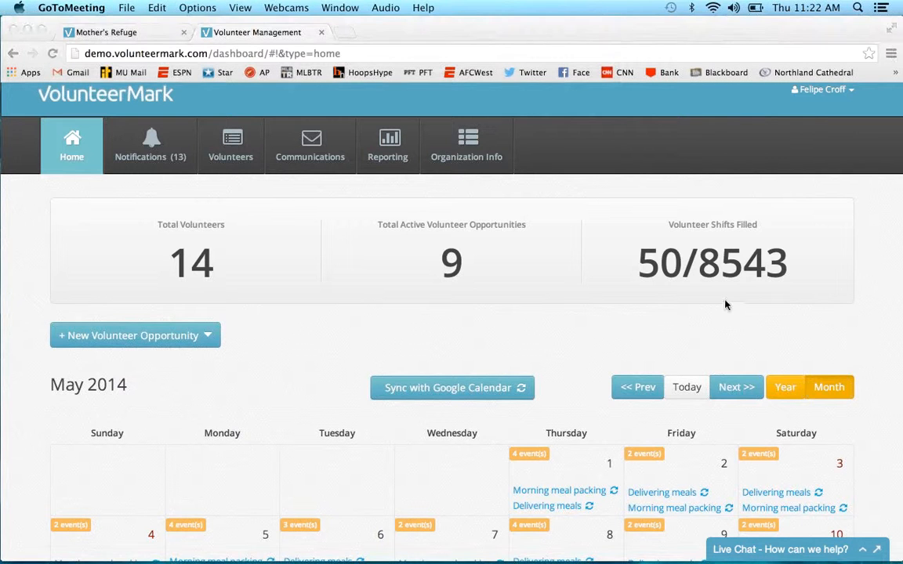